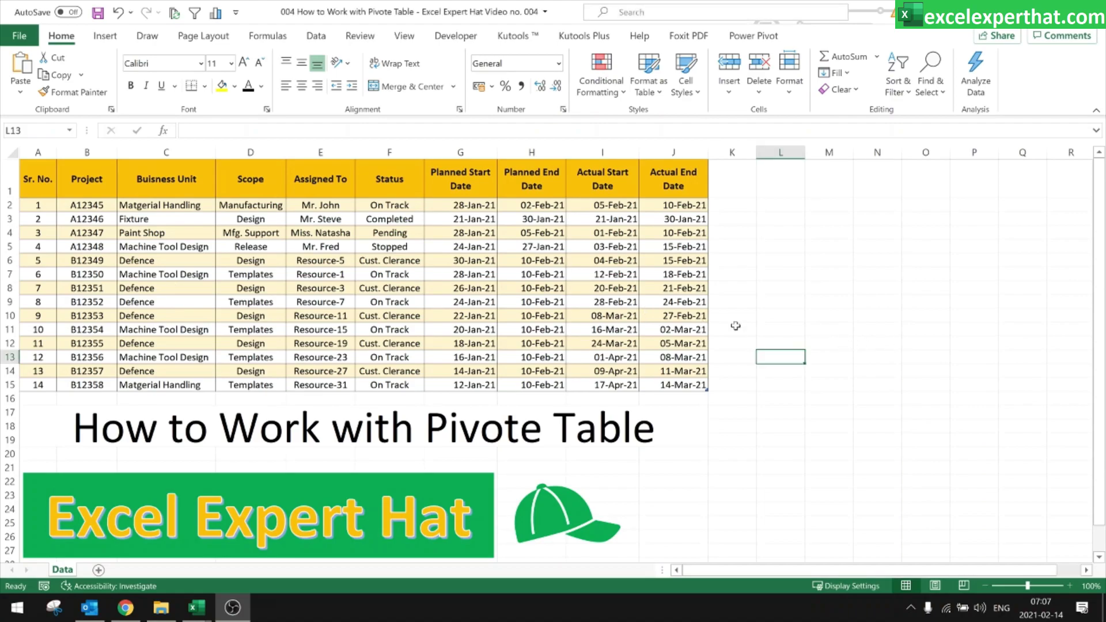
Highlight the Project, Buisness Unit, Scope, Assigned To and Status columns of the project table
left_click_drag(683, 385, 29, 173)
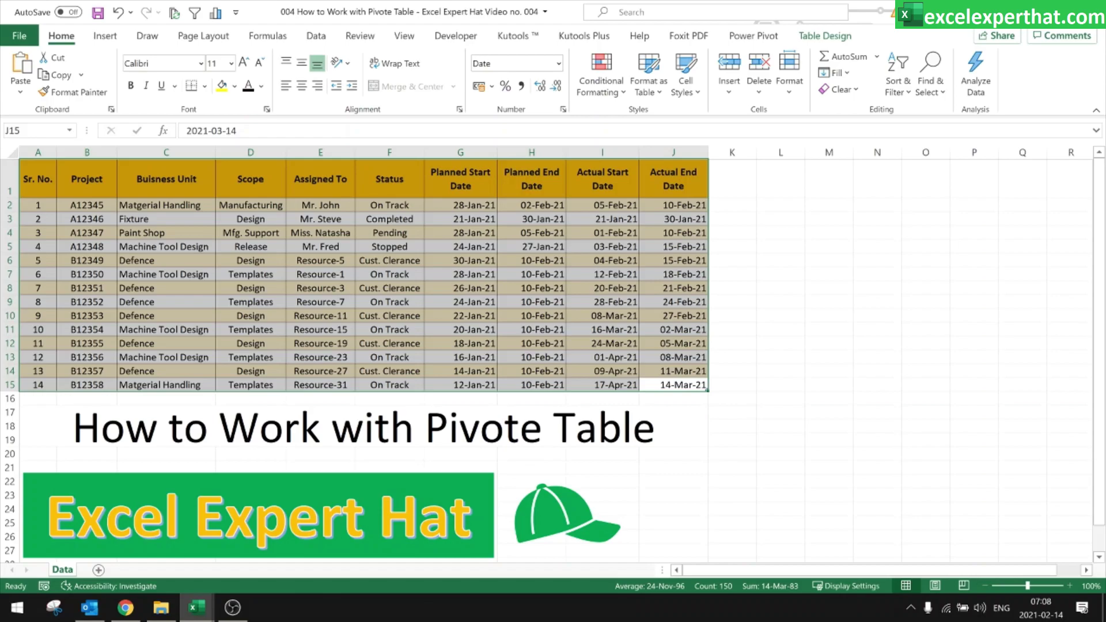
left_click(55, 190)
left_click(100, 188)
left_click_drag(99, 205, 87, 360)
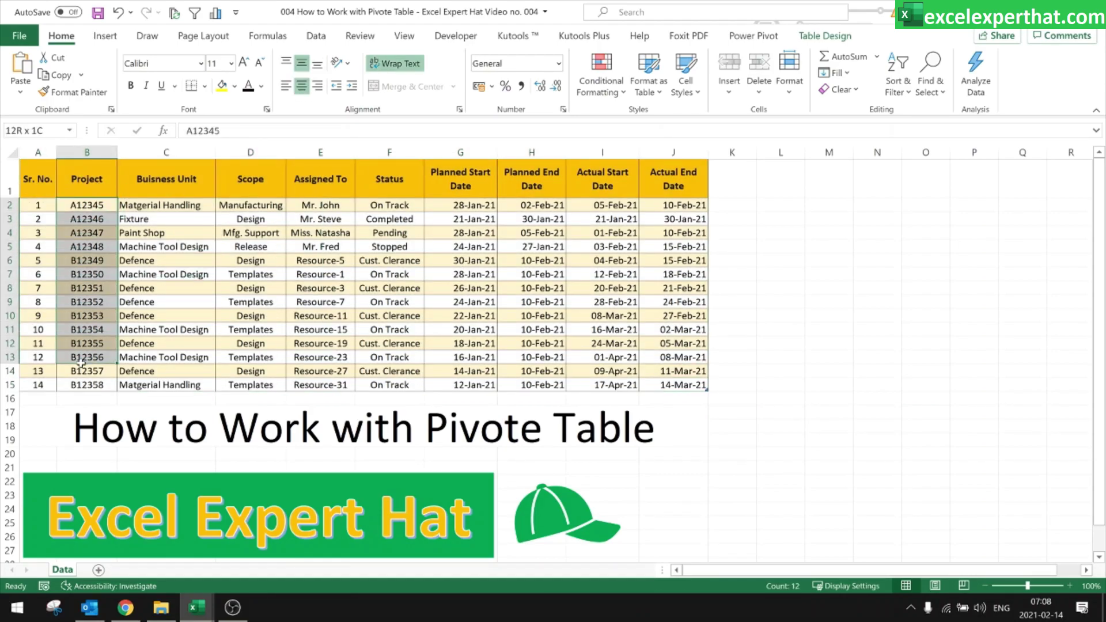
left_click_drag(164, 205, 168, 385)
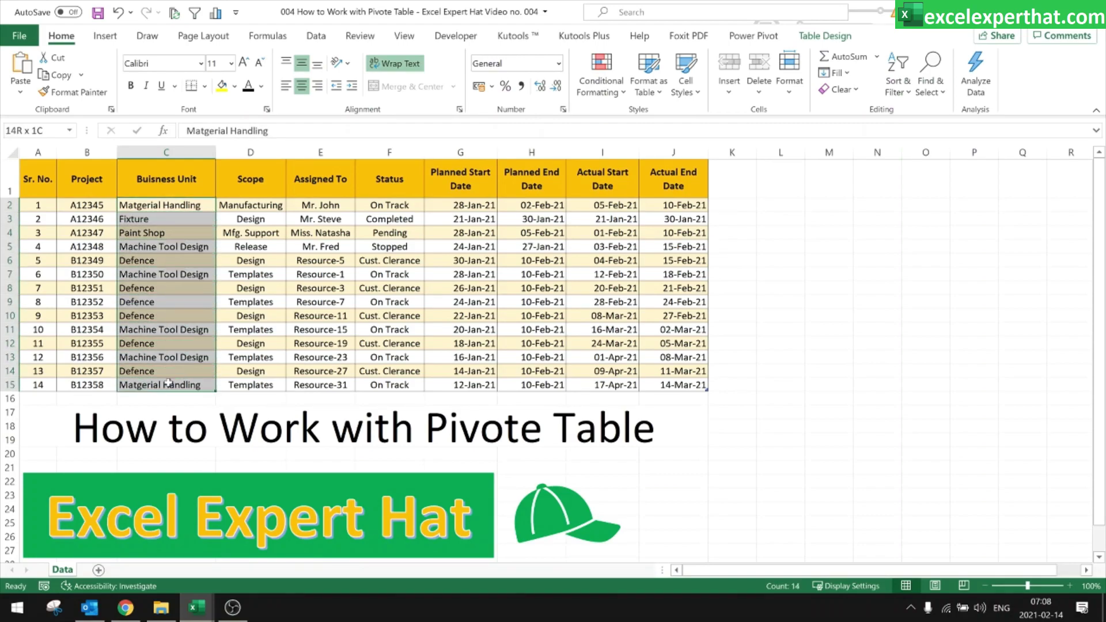
left_click(260, 185)
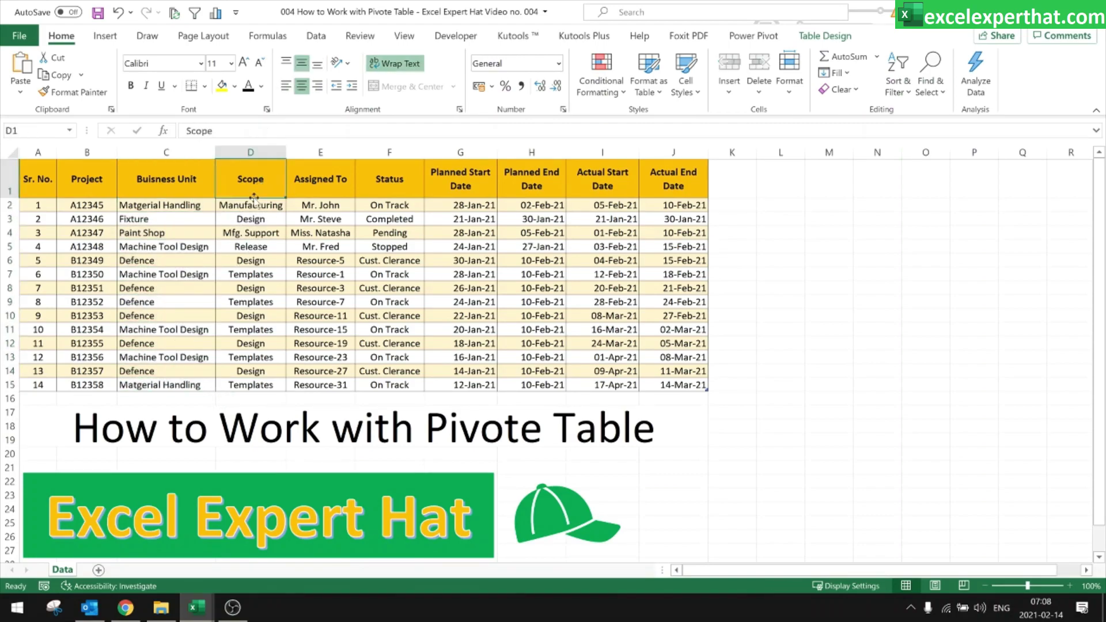
left_click_drag(250, 203, 291, 398)
left_click_drag(321, 205, 322, 389)
left_click_drag(397, 205, 397, 385)
Point out the four date column headers, then select the whole project table A1:J15
left_click(472, 183)
left_click(540, 181)
left_click(613, 182)
left_click(660, 179)
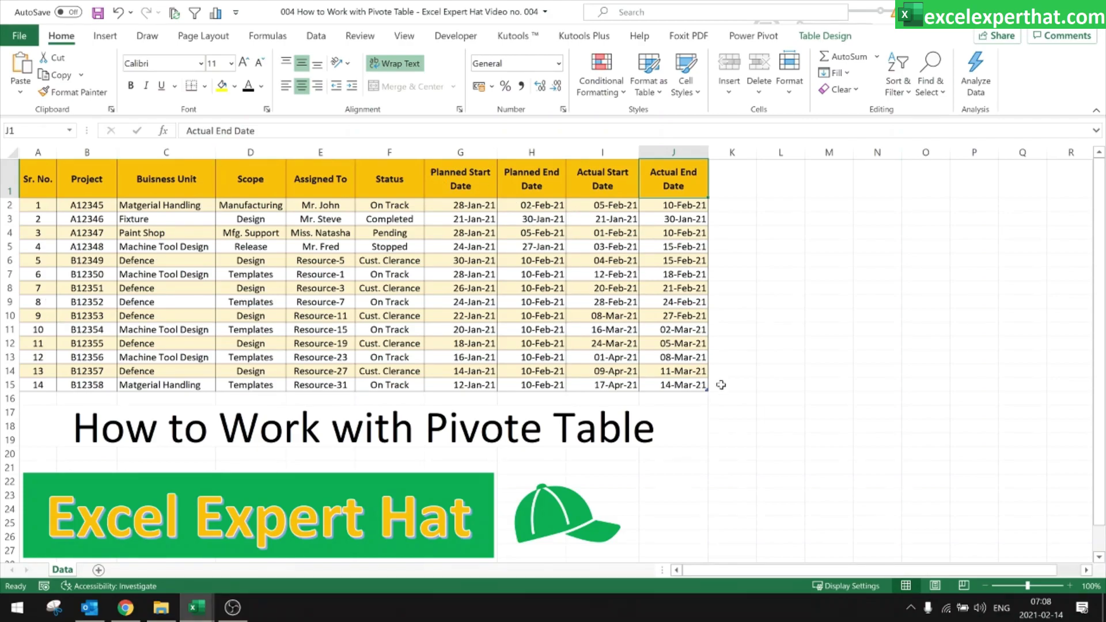
left_click_drag(691, 384, 37, 185)
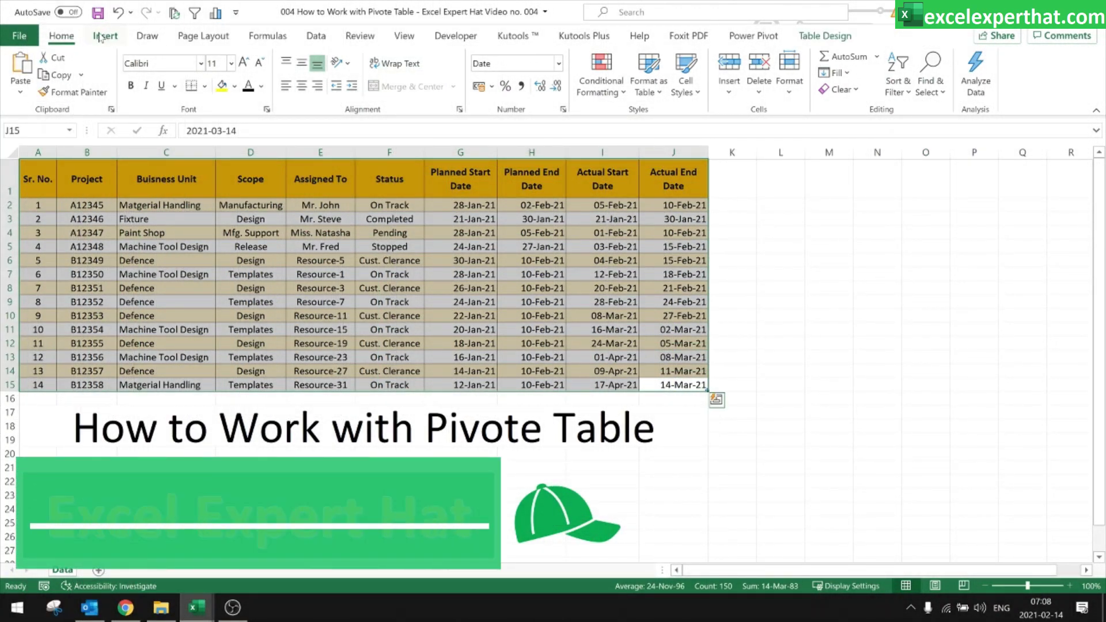
Start a PivotTable, look at external connections, then use Table13 as the source instead
left_click(101, 37)
left_click(26, 74)
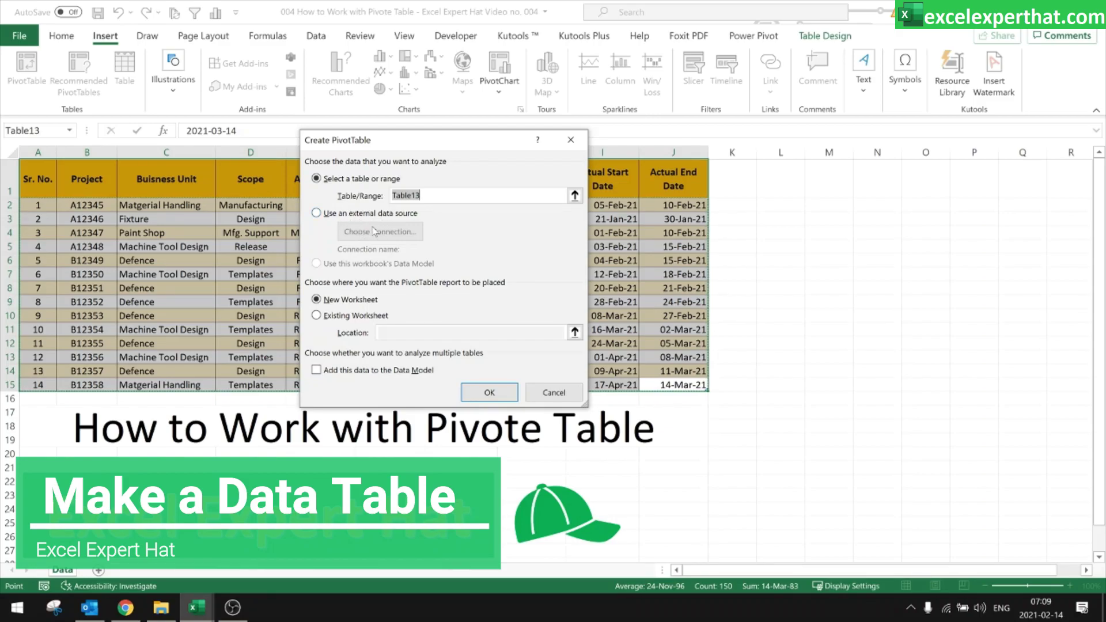
left_click(316, 213)
left_click(371, 231)
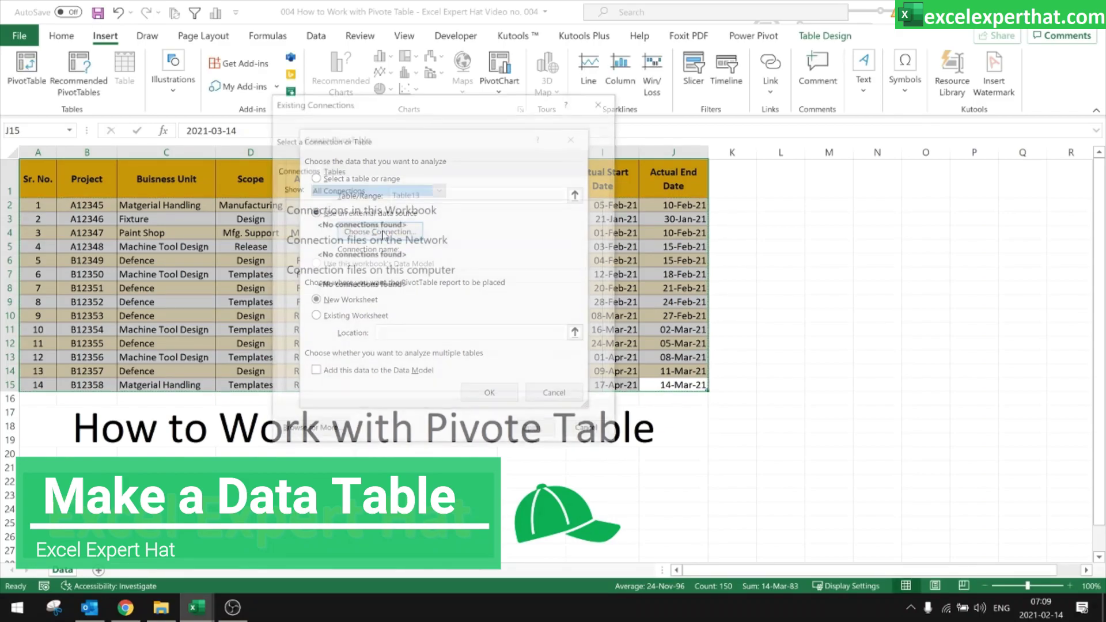
left_click(393, 191)
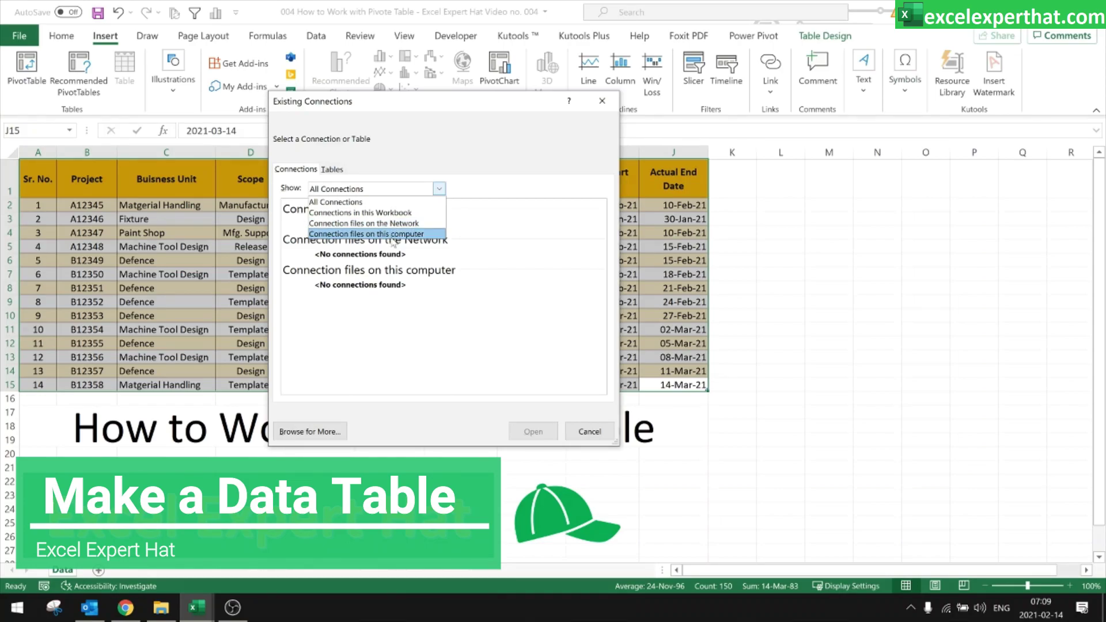
left_click(600, 435)
left_click(599, 428)
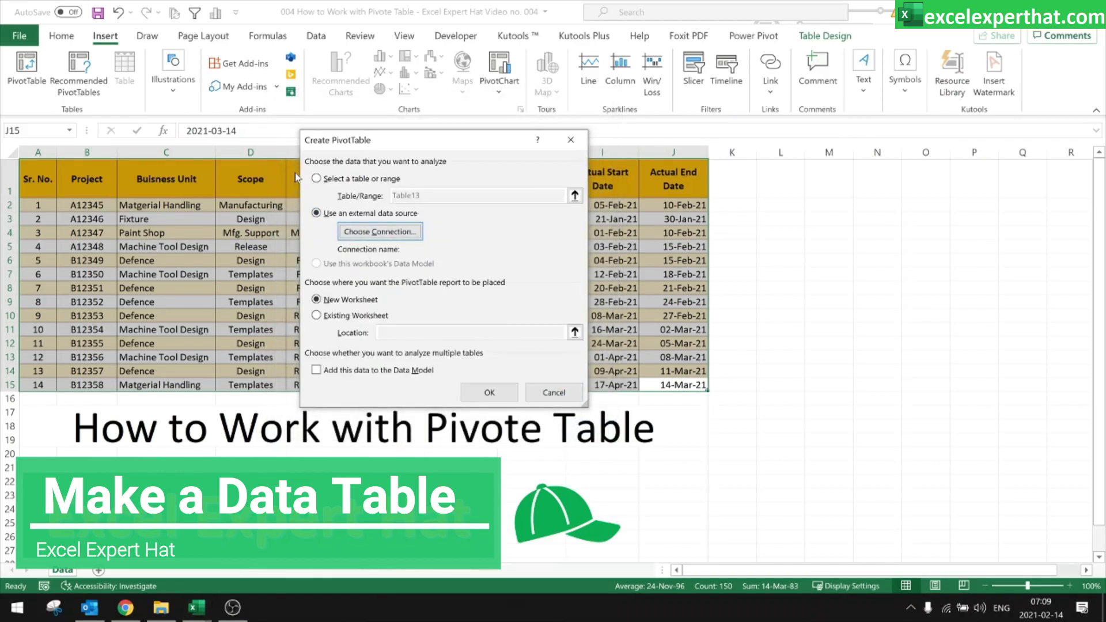
left_click(316, 179)
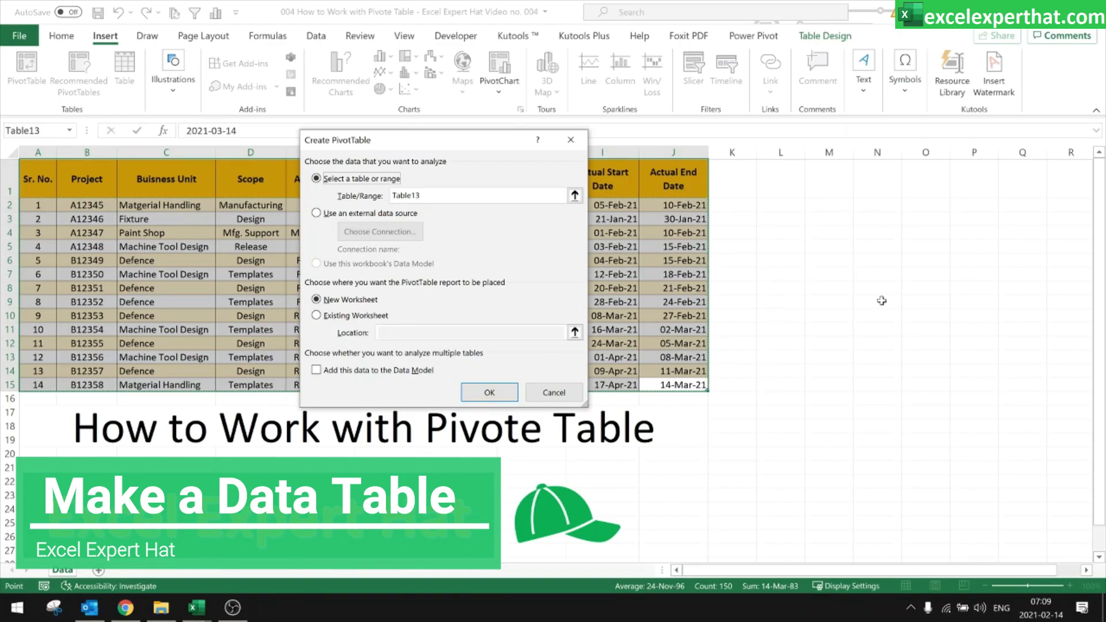
Create the PivotTable on a new worksheet after briefly trying location L2 on the existing sheet
left_click(317, 317)
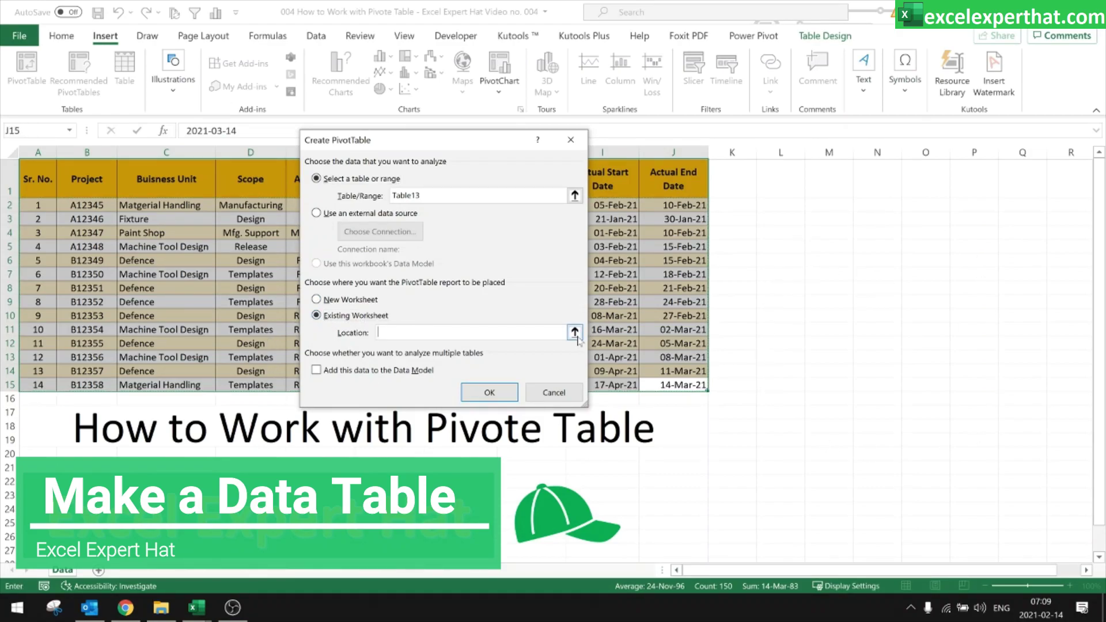
left_click(576, 337)
left_click(789, 205)
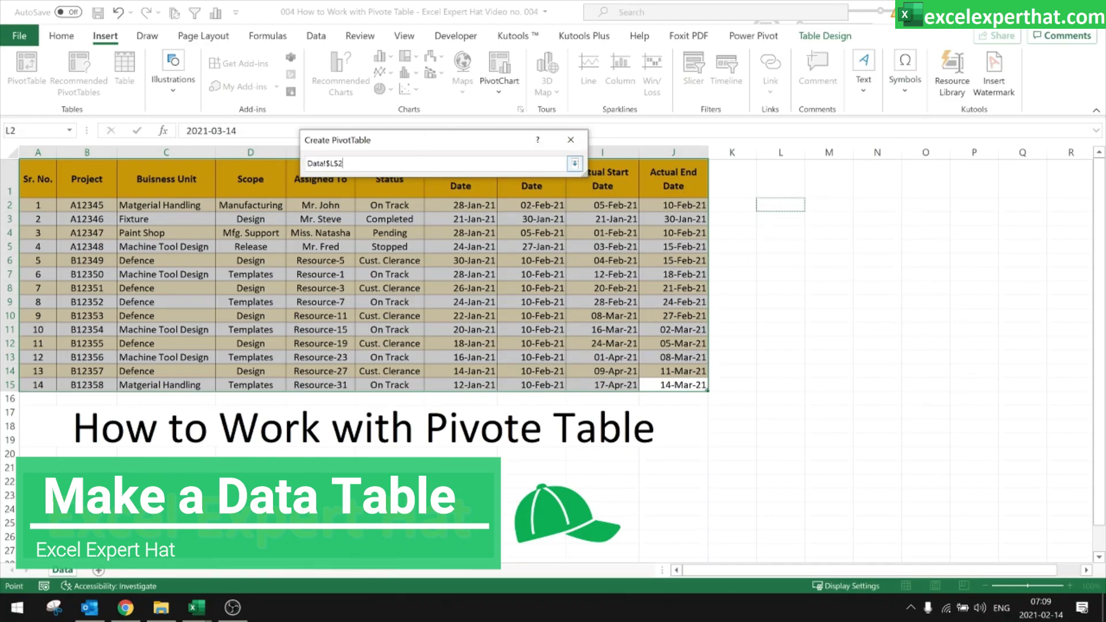
left_click(574, 164)
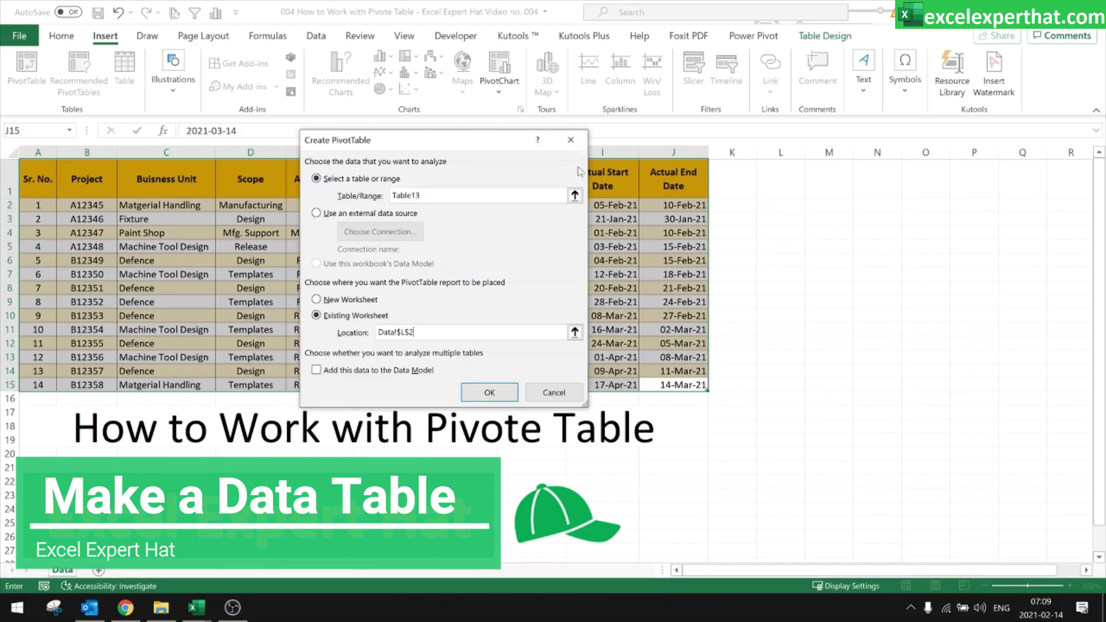
left_click(317, 300)
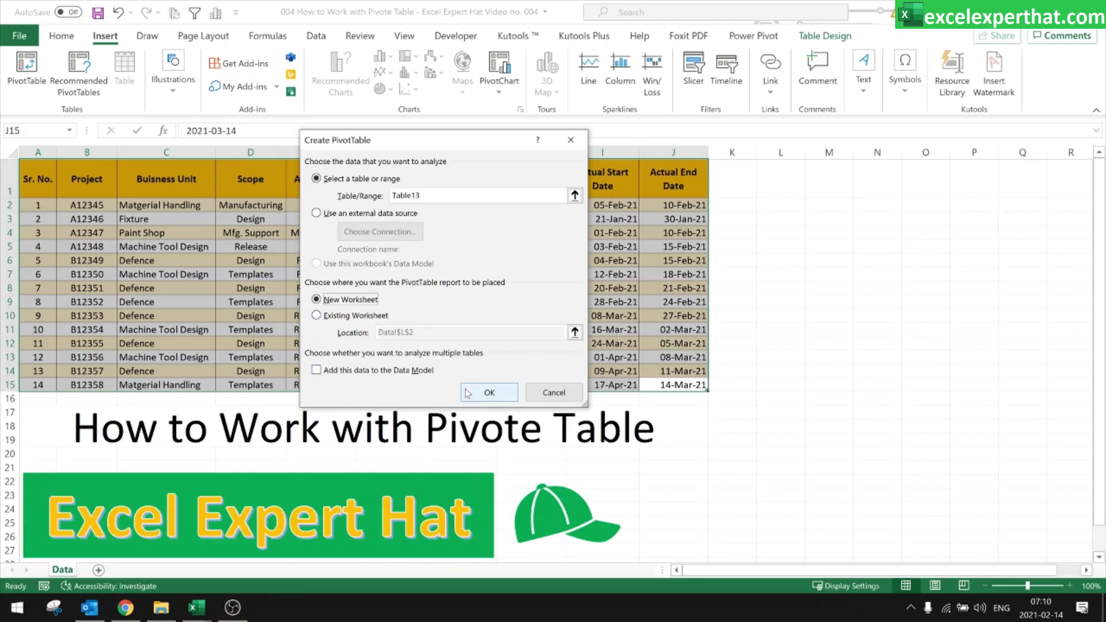
left_click(483, 395)
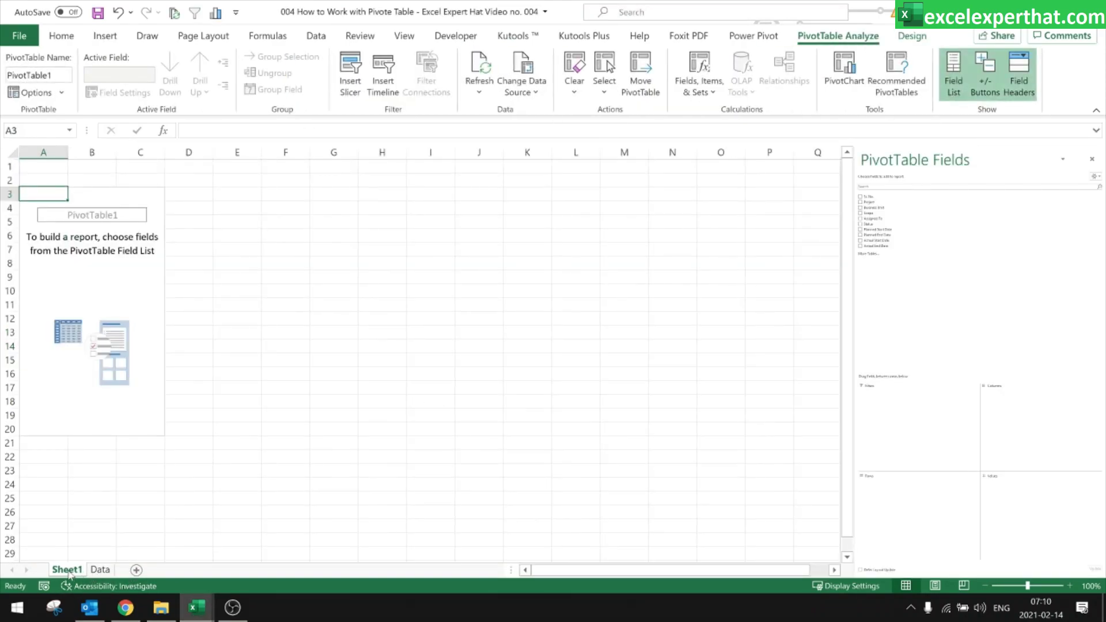
Rename Sheet1 to 'Pivot Table' and select cell A3 inside the PivotTable
right_click(68, 570)
left_click(125, 413)
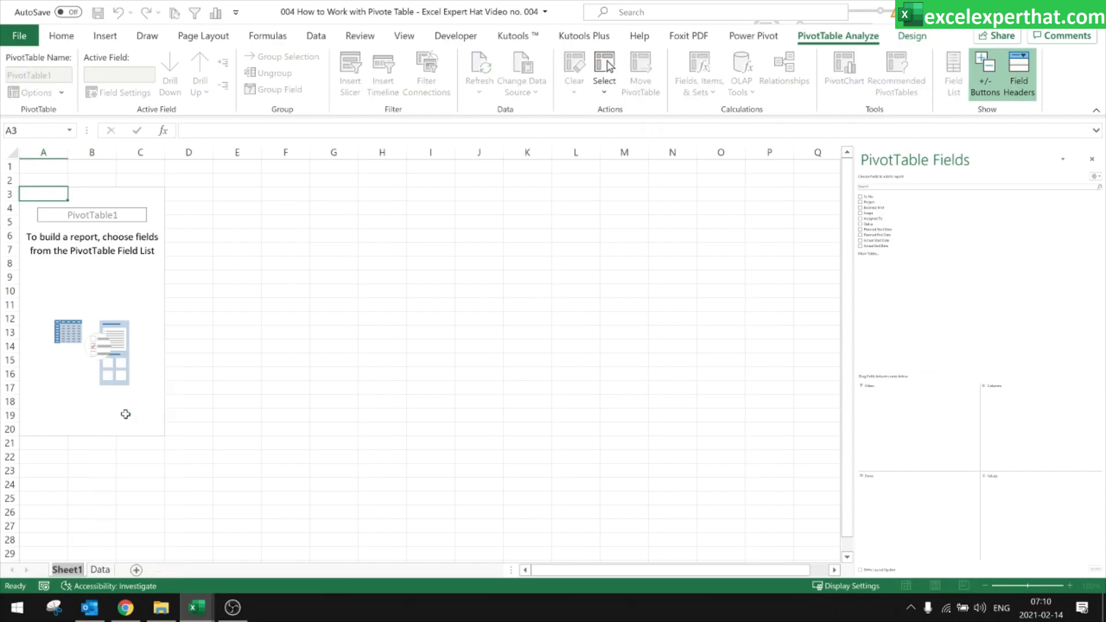
type("Pivot")
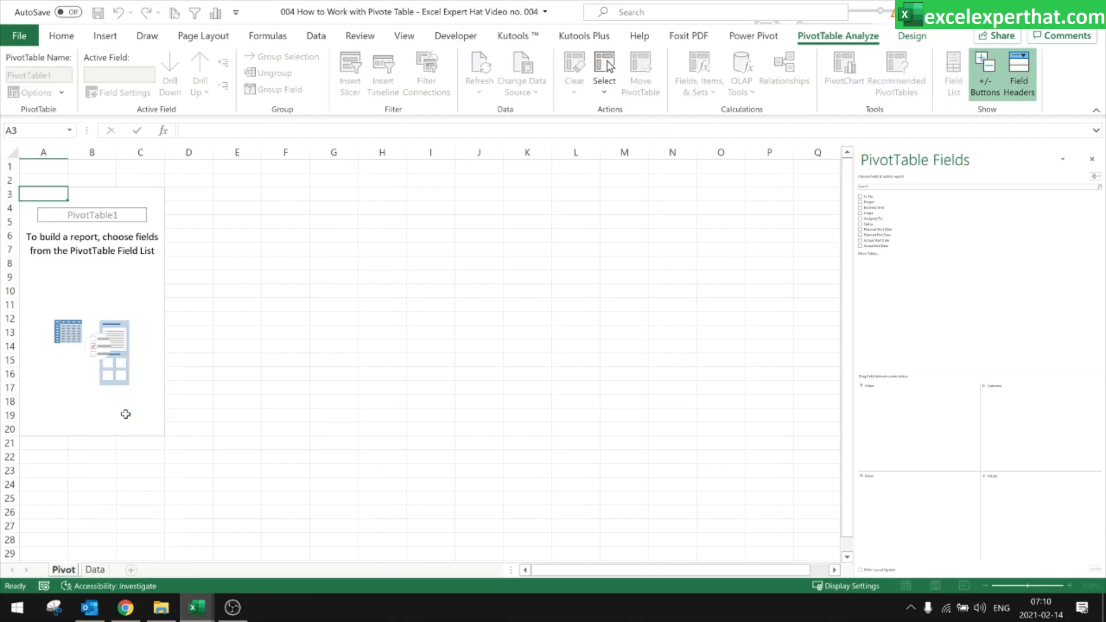
type(" Table")
left_click(126, 414)
left_click(27, 195)
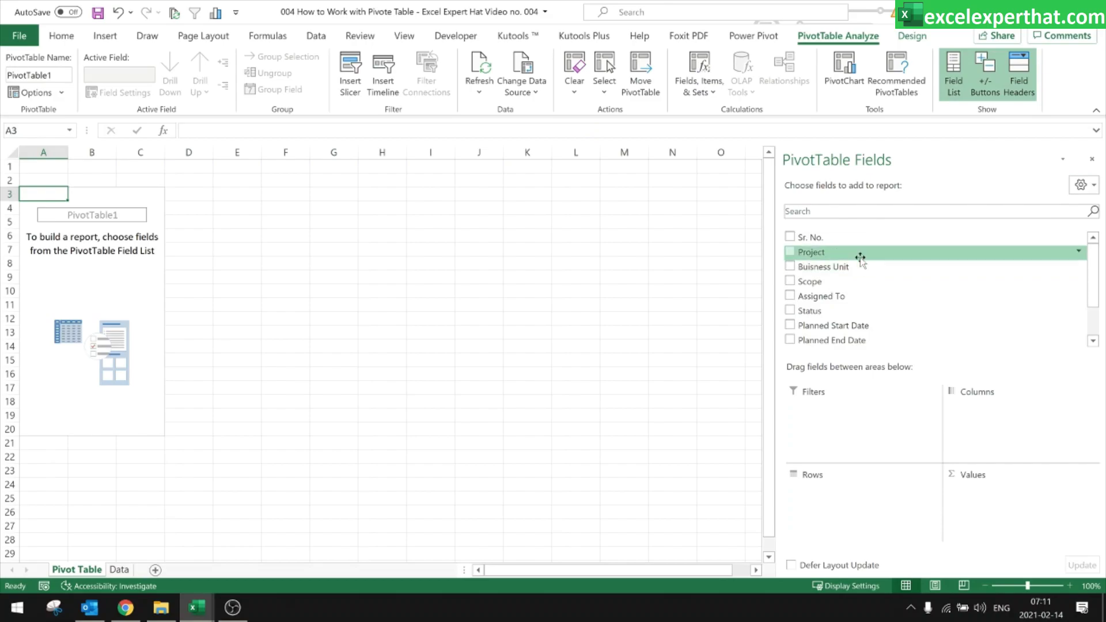
scroll(859, 311, "down", 1)
left_click(119, 570)
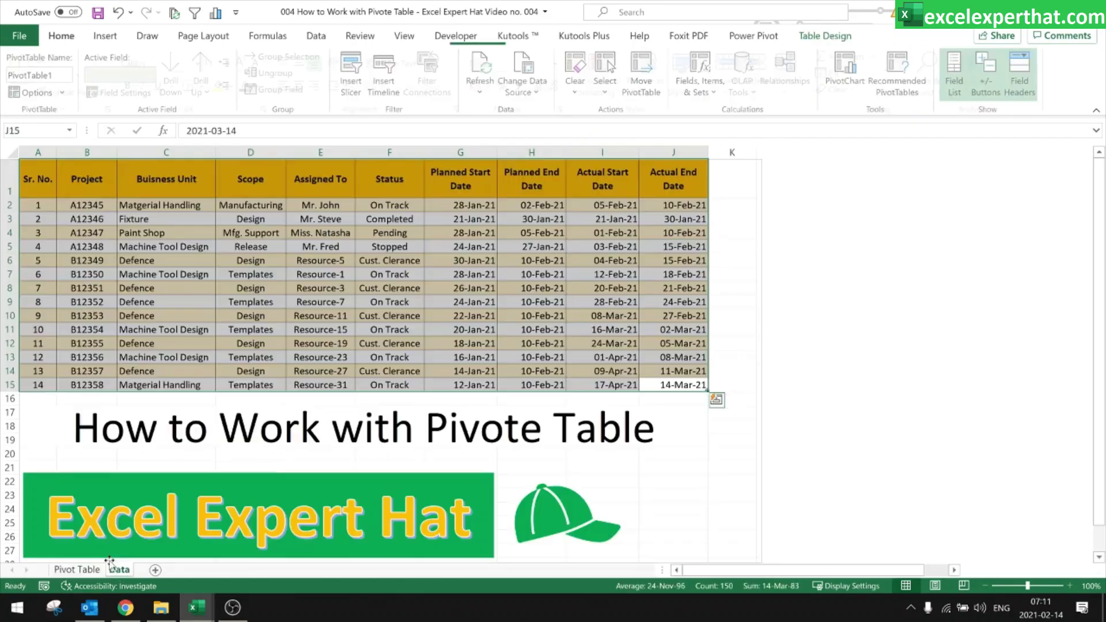
left_click_drag(47, 180, 673, 184)
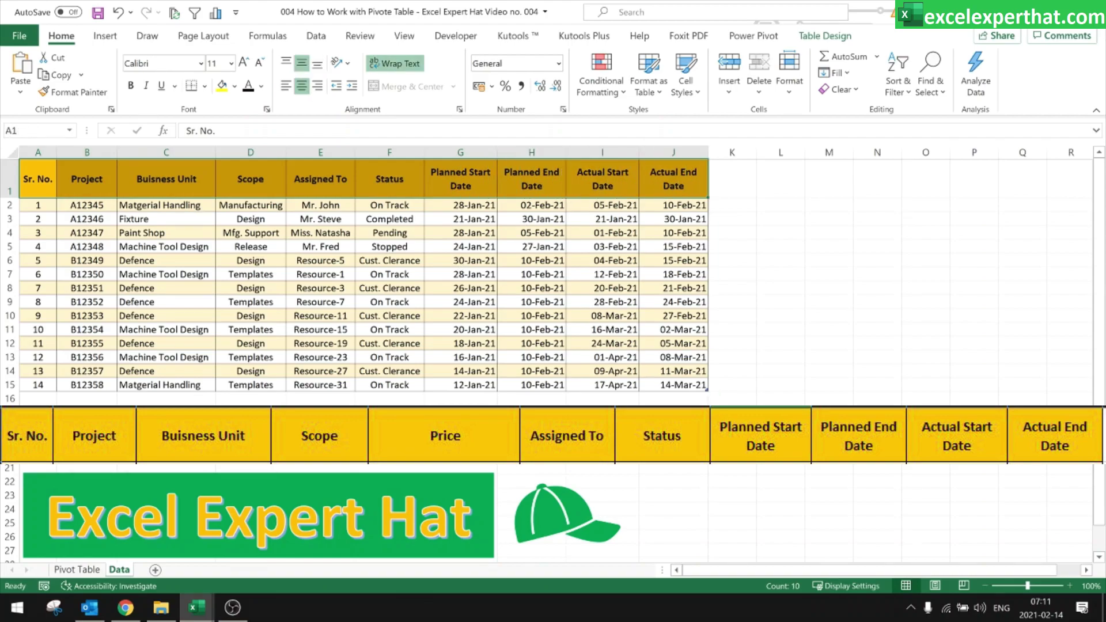
left_click(76, 570)
left_click_drag(865, 308, 843, 333)
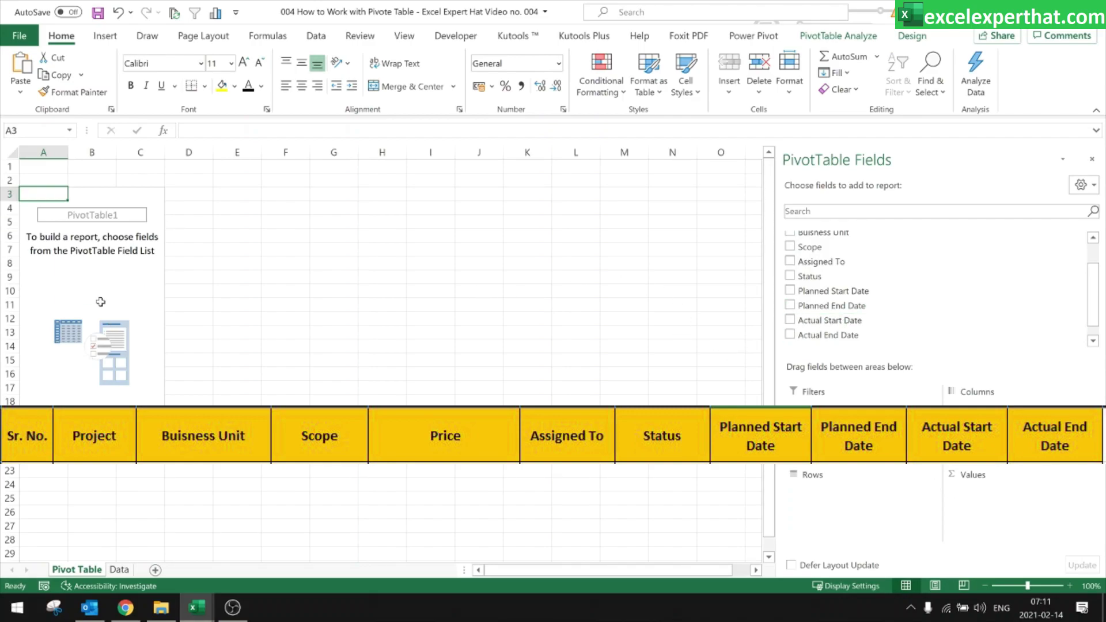
left_click(119, 570)
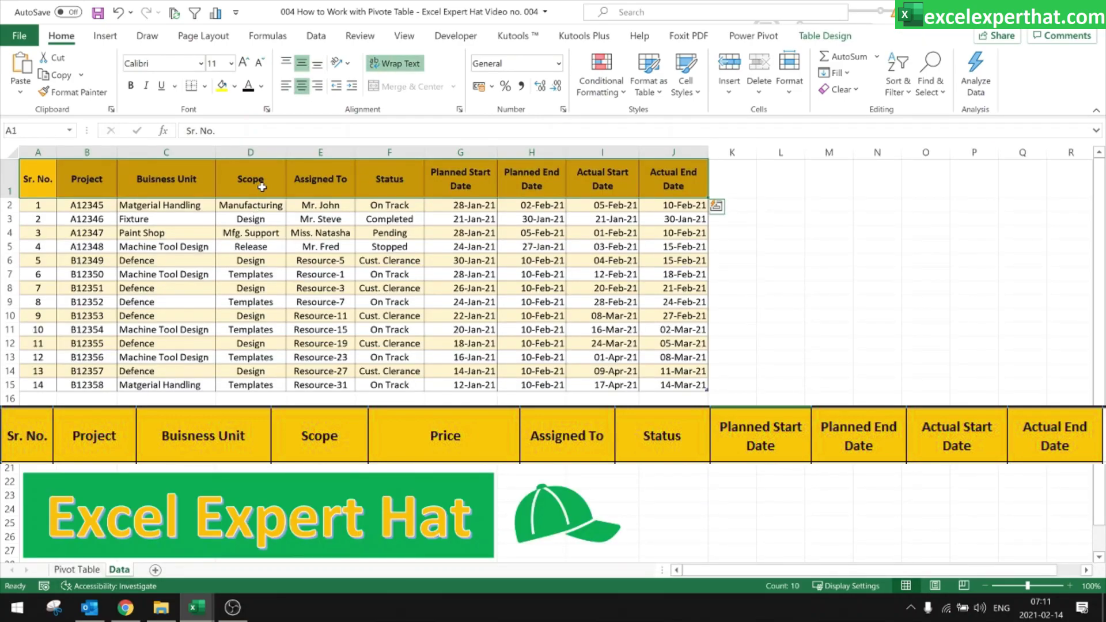
left_click(166, 152)
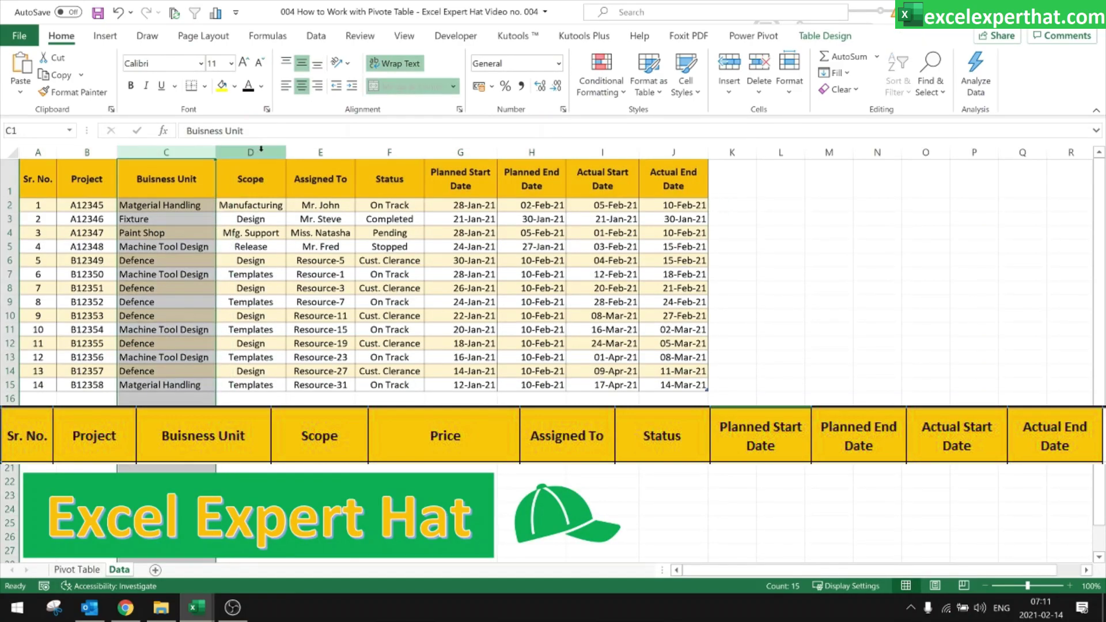
left_click(261, 151)
left_click(77, 569)
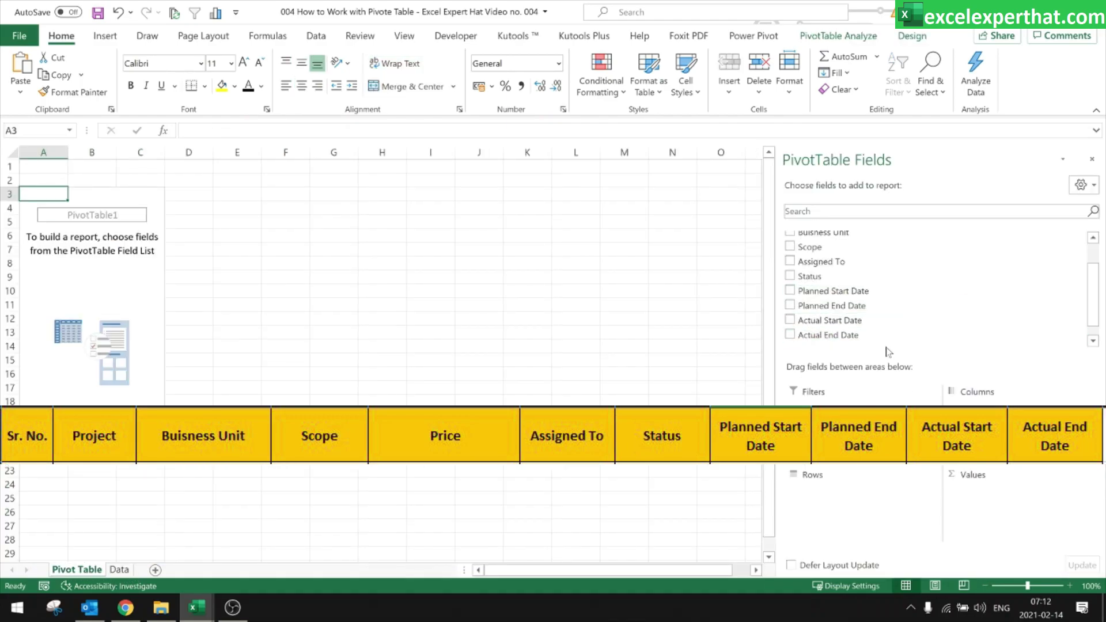
Try Buisness Unit as a report filter, check its choices, then remove it from Filters
scroll(827, 299, "up", 1)
left_click_drag(824, 270, 835, 399)
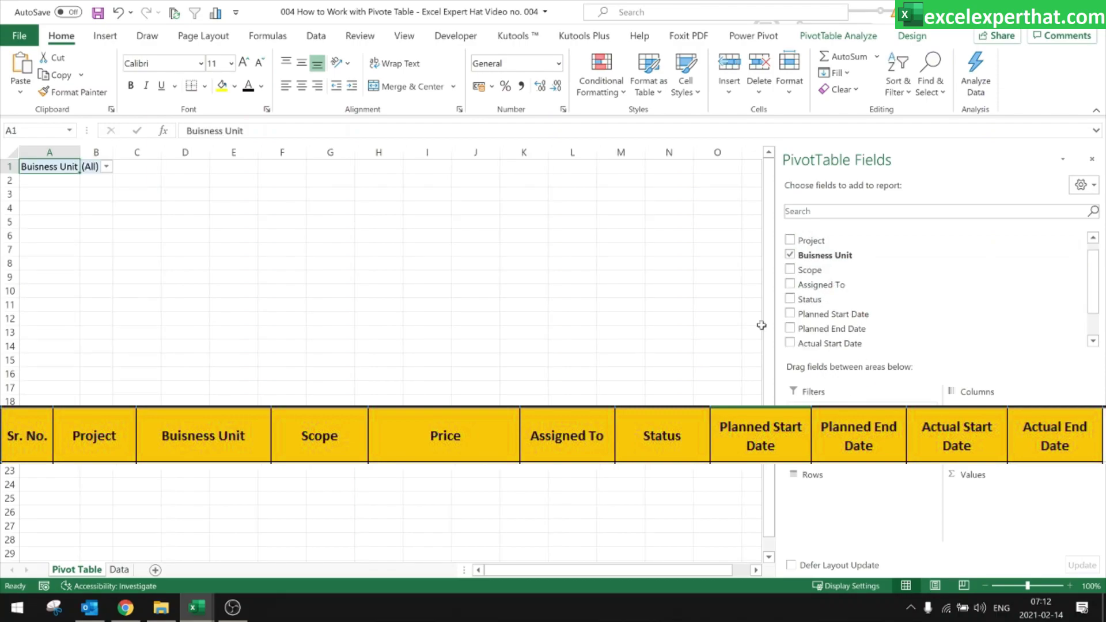
left_click(107, 168)
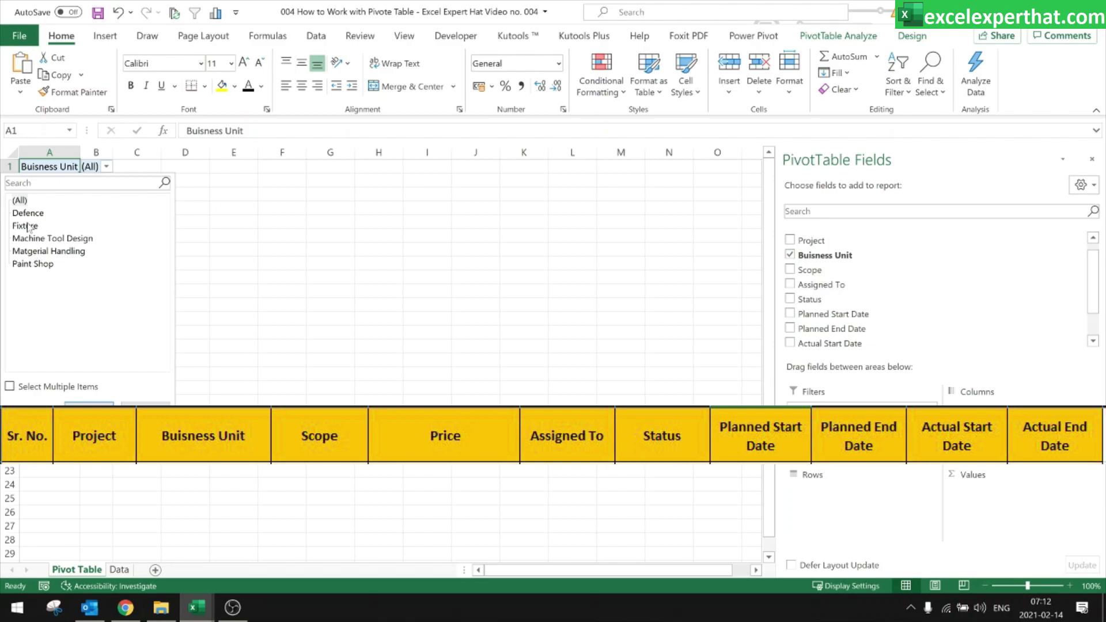
left_click(149, 403)
left_click_drag(885, 406, 887, 288)
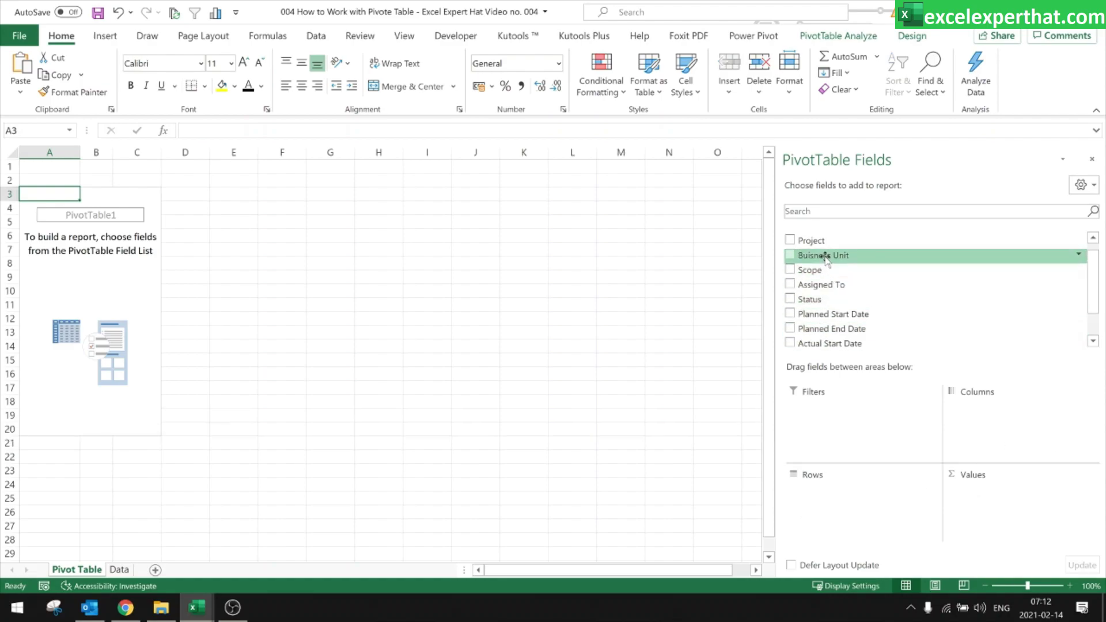
Add Count of Buisness Unit (14) to the Values and go back to the Data sheet
left_click_drag(825, 258, 986, 497)
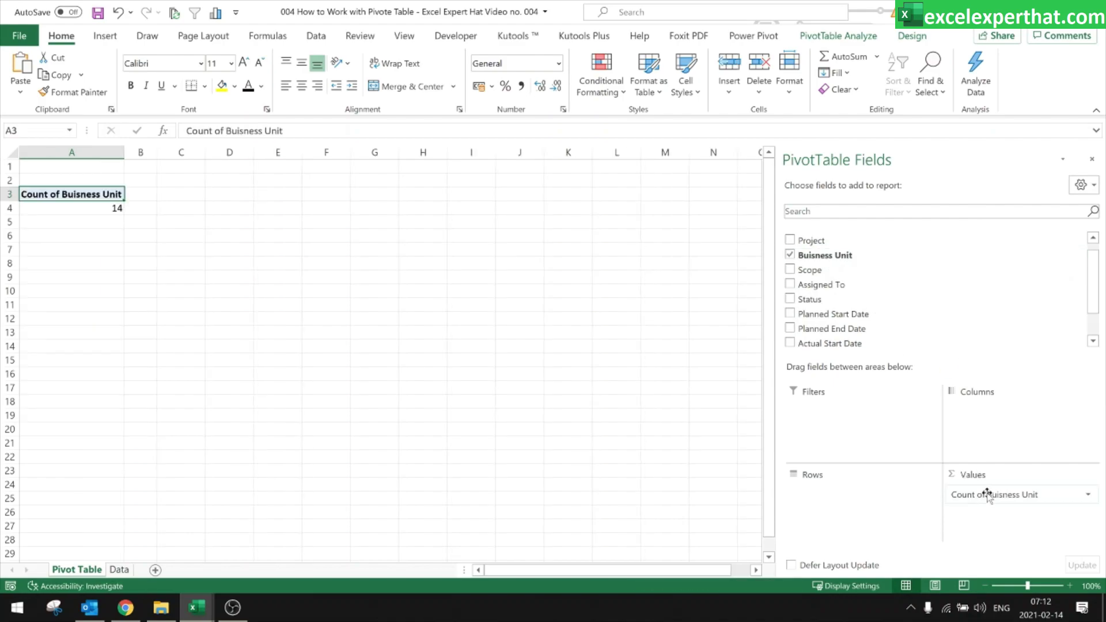
left_click(988, 494)
left_click(99, 209)
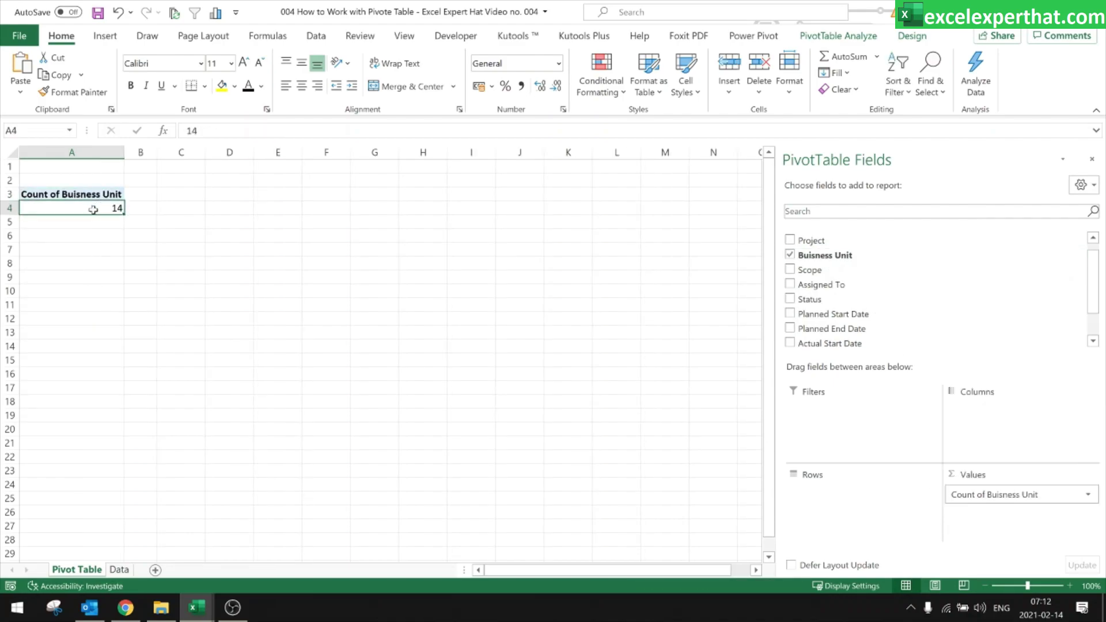
left_click(115, 569)
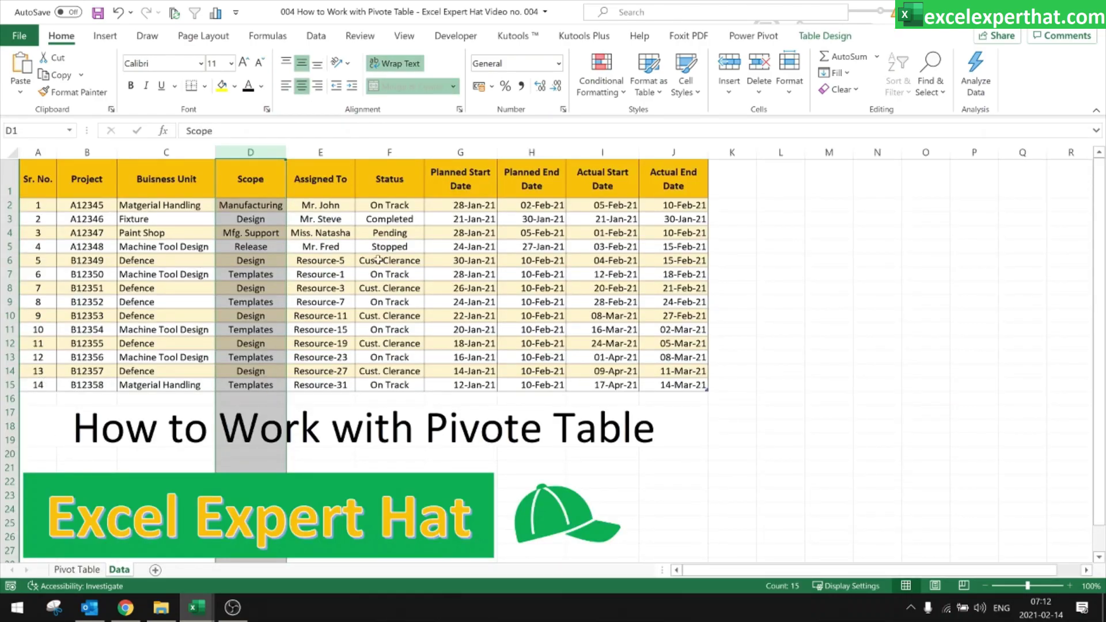
Insert a new column E headed Price with a first amount of 1000000
right_click(318, 154)
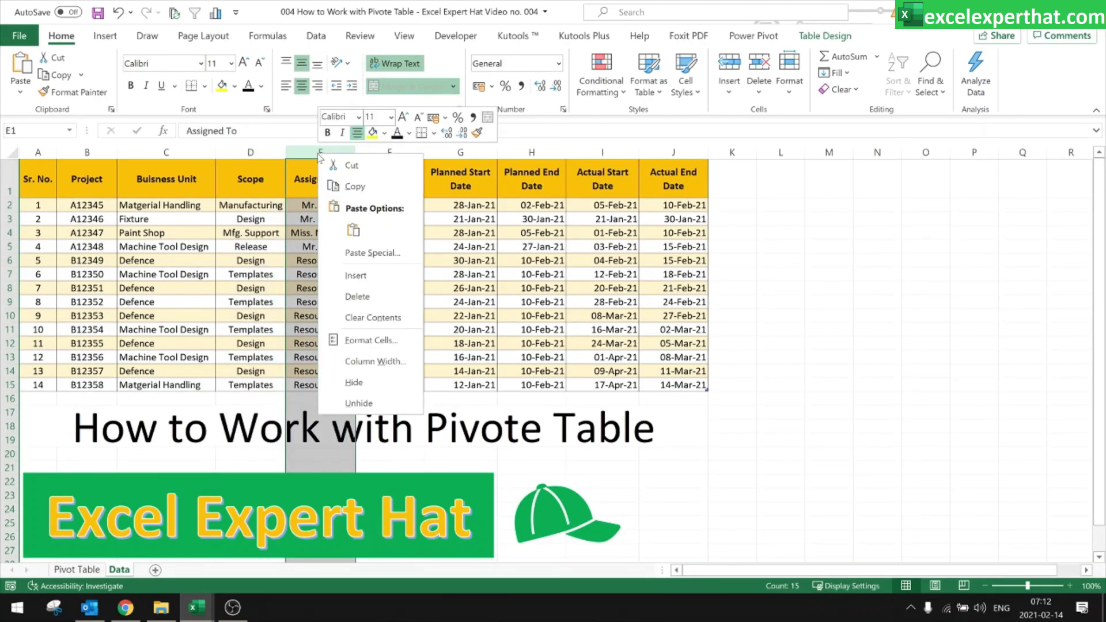
left_click(354, 276)
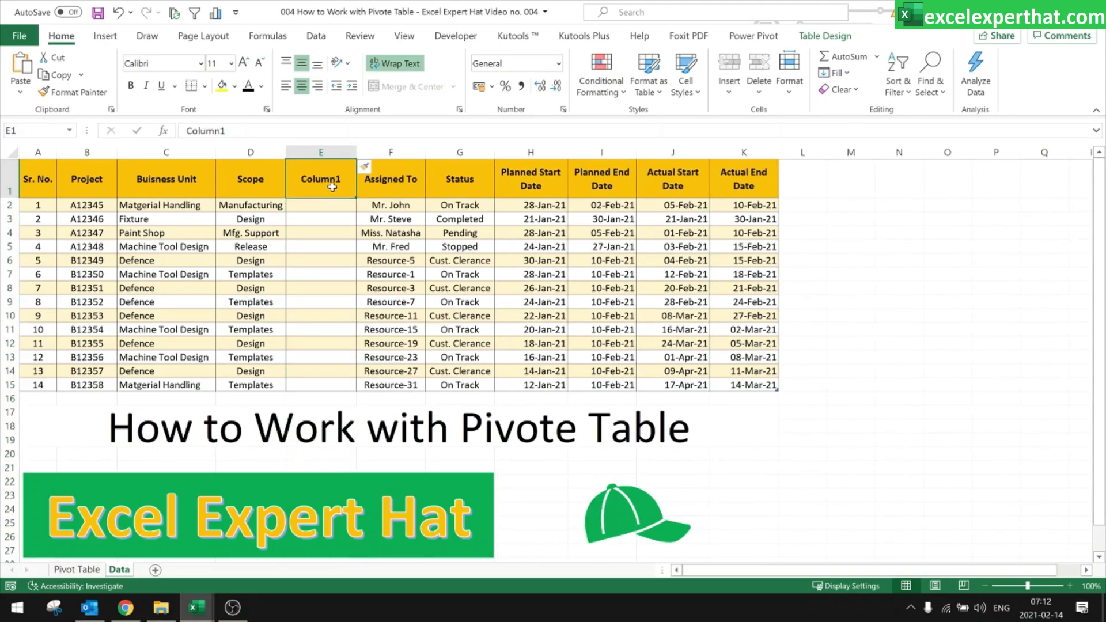
type("CO")
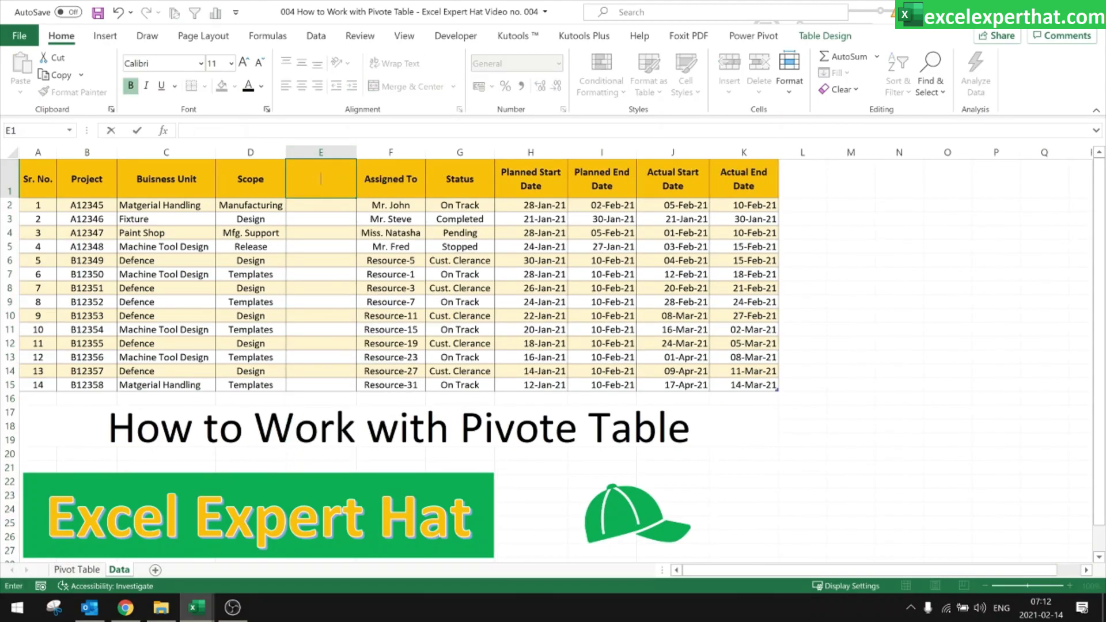
type("ice")
key("Return")
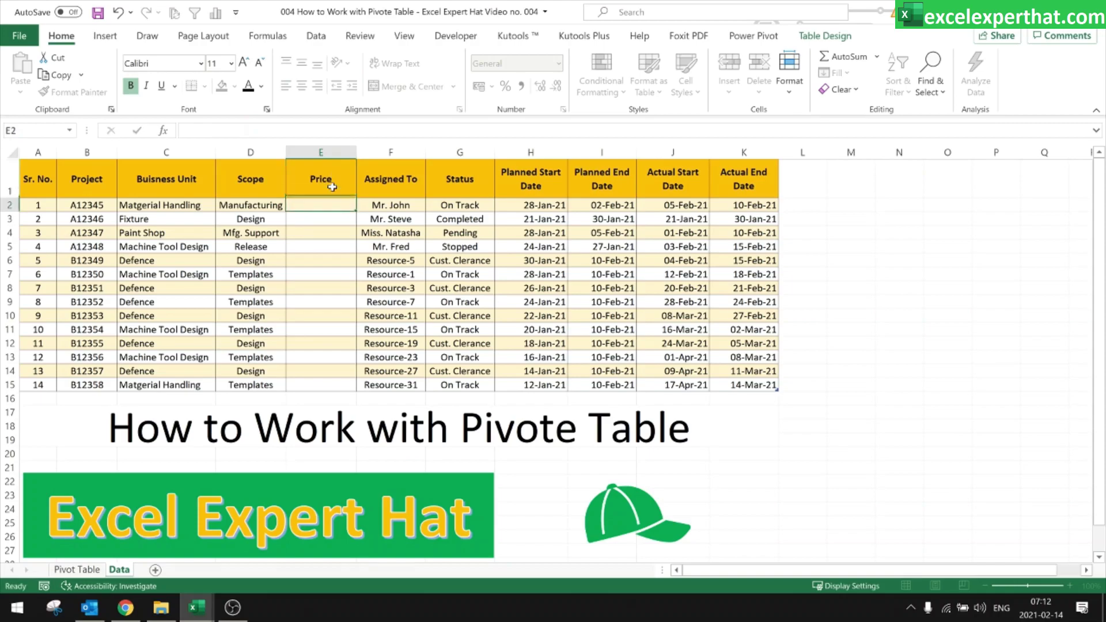
type("1000000")
key("Return")
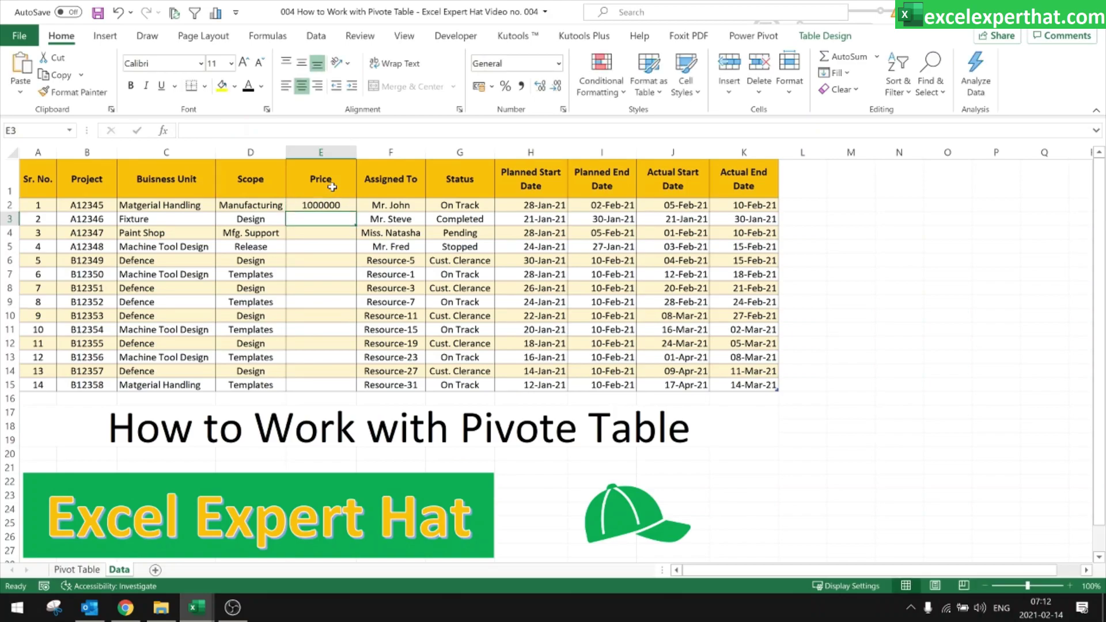
Format Price as rupee Accounting, autofit it, and fill amounts from 10,00,000 down to row 15
left_click(321, 152)
left_click(493, 86)
left_click(518, 106)
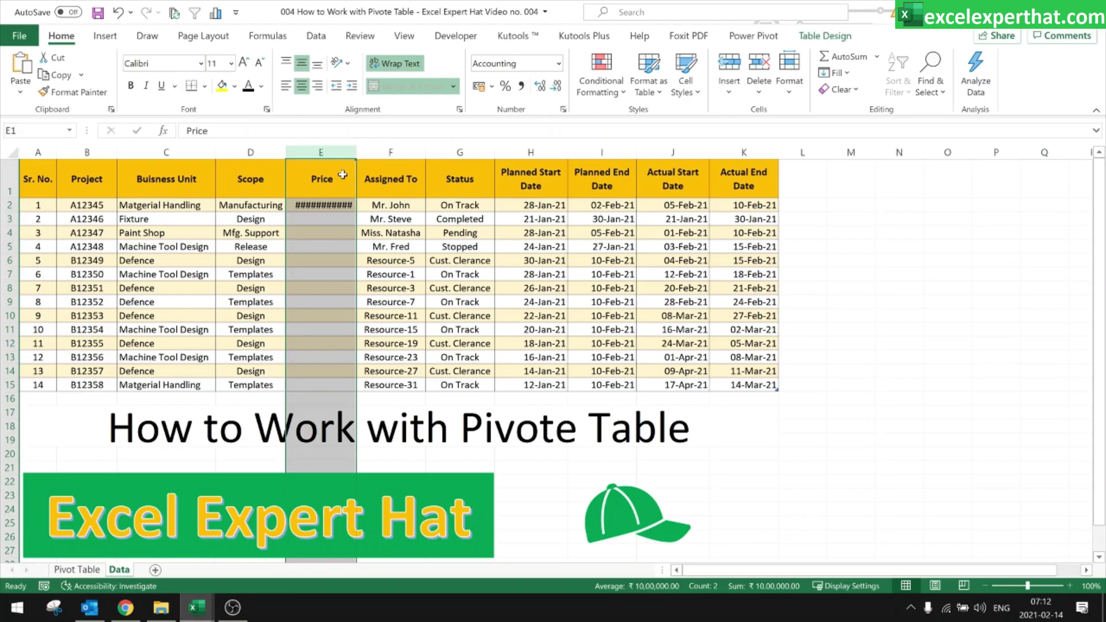
double_click(356, 151)
left_click(345, 218)
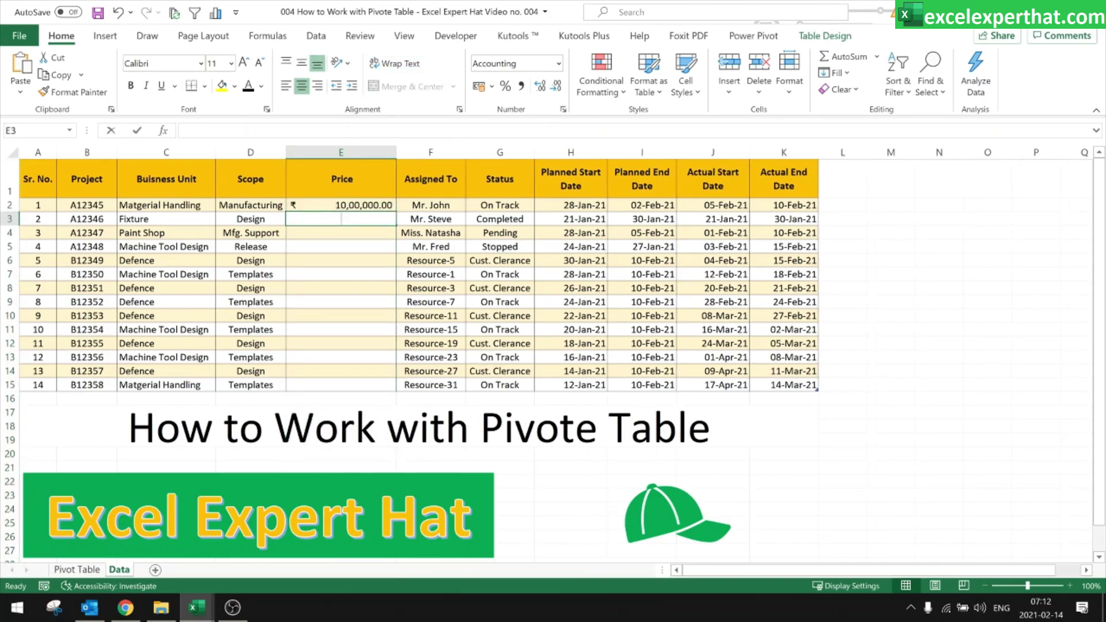
type("20,00,000")
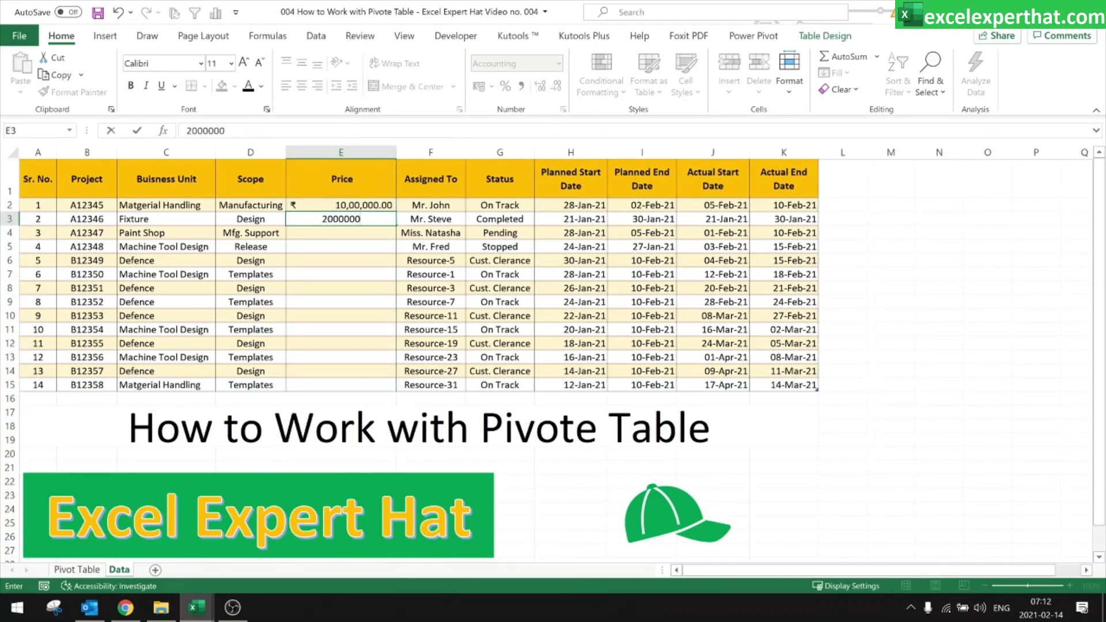
key("Return")
left_click_drag(345, 205, 394, 392)
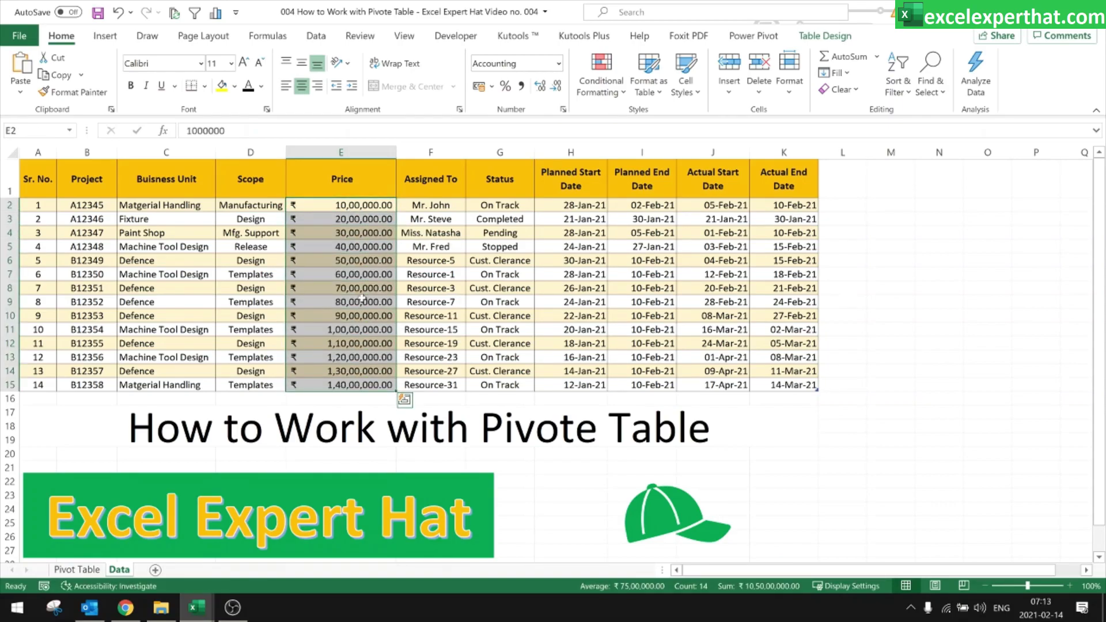
left_click(359, 299)
Refresh PivotTable1 on the Pivot Table sheet so it picks up the Price column
left_click(78, 569)
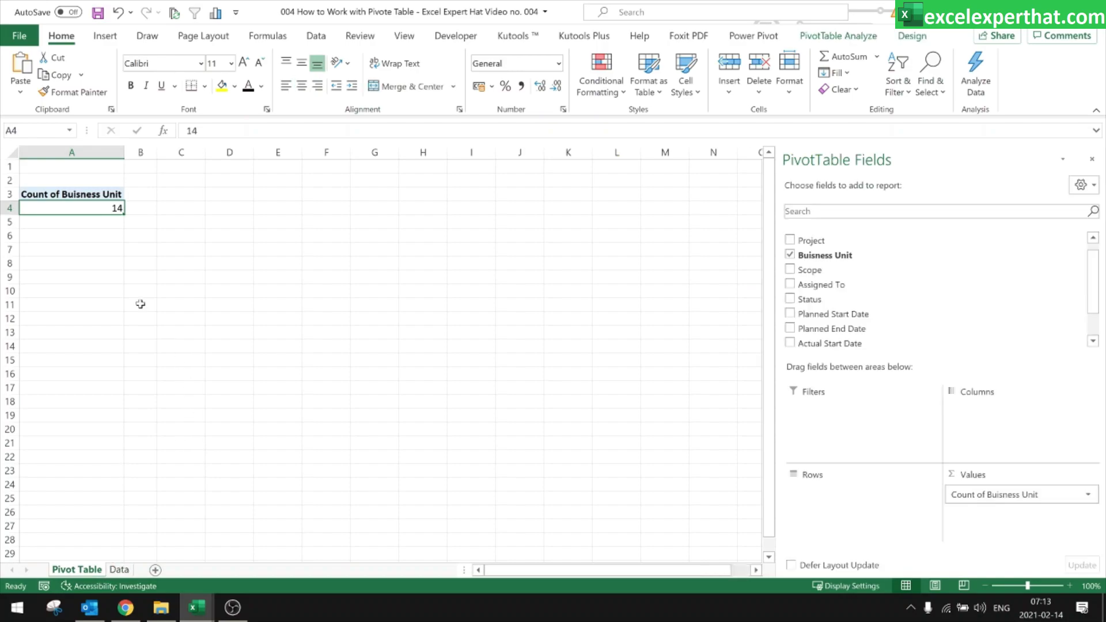
left_click(30, 195)
right_click(30, 194)
left_click(143, 269)
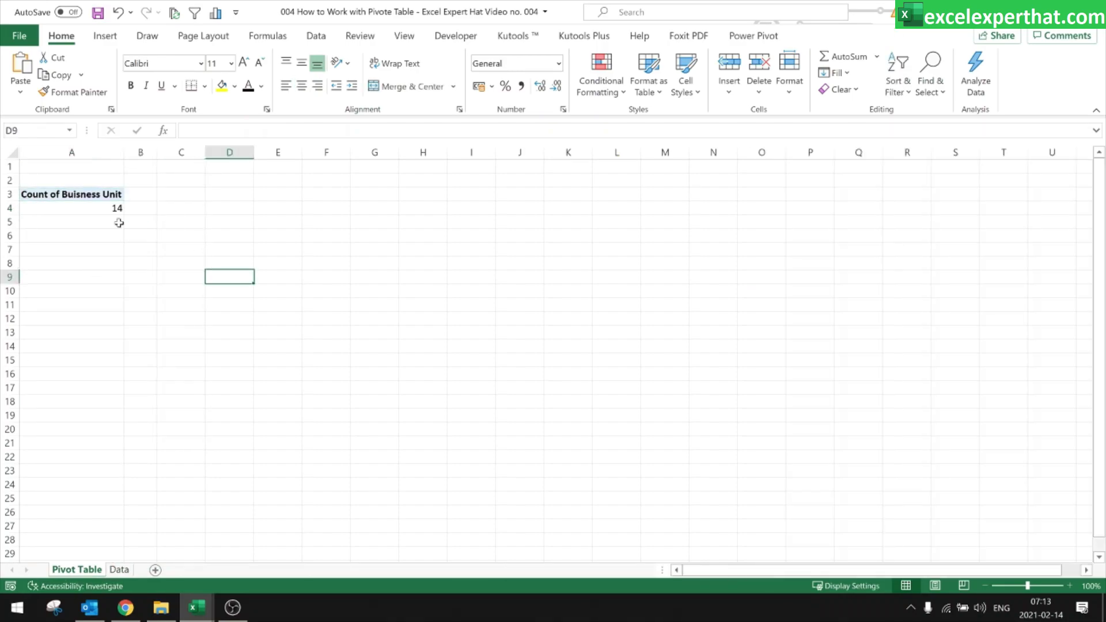
left_click(119, 569)
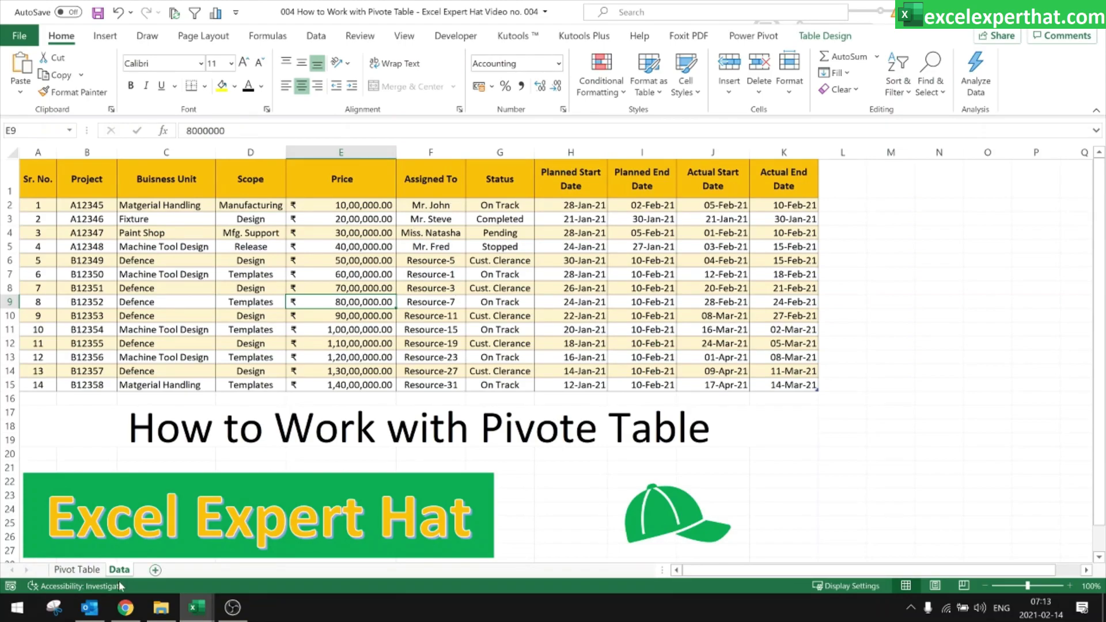
left_click(78, 569)
left_click(79, 230)
right_click(84, 195)
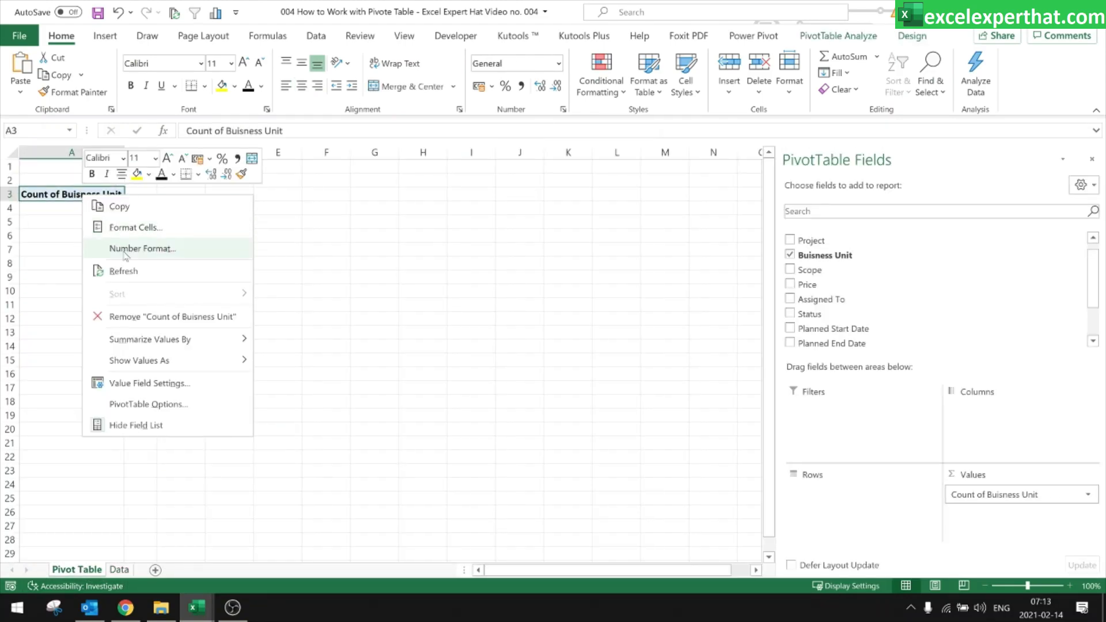
left_click(124, 271)
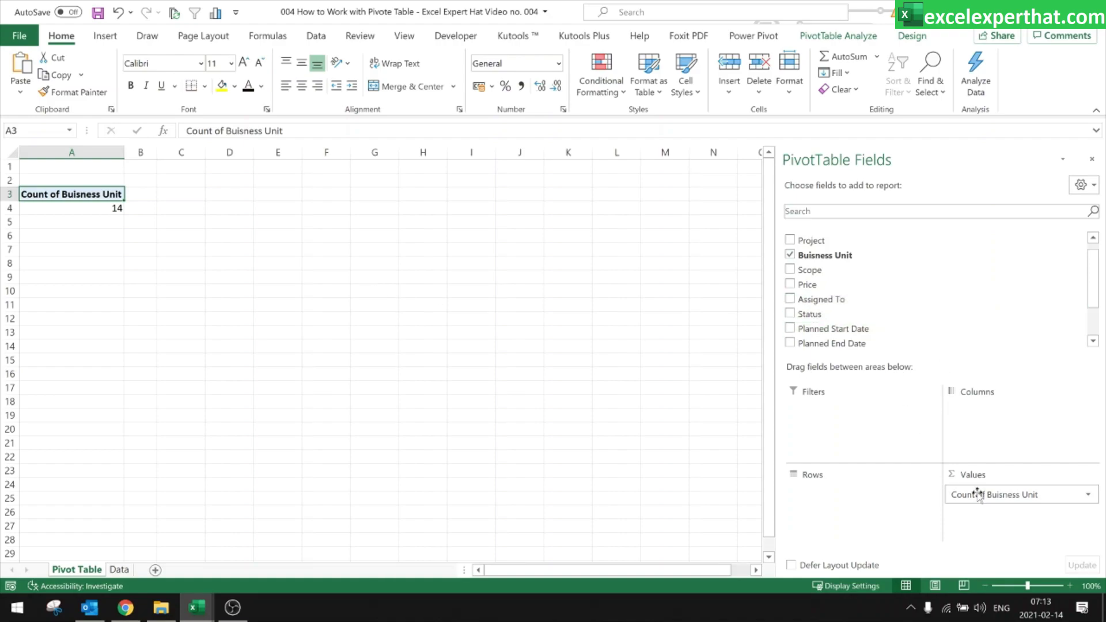
Remove Count of Buisness Unit from Values, check the Data columns, and return to Pivot Table
left_click_drag(985, 496, 886, 284)
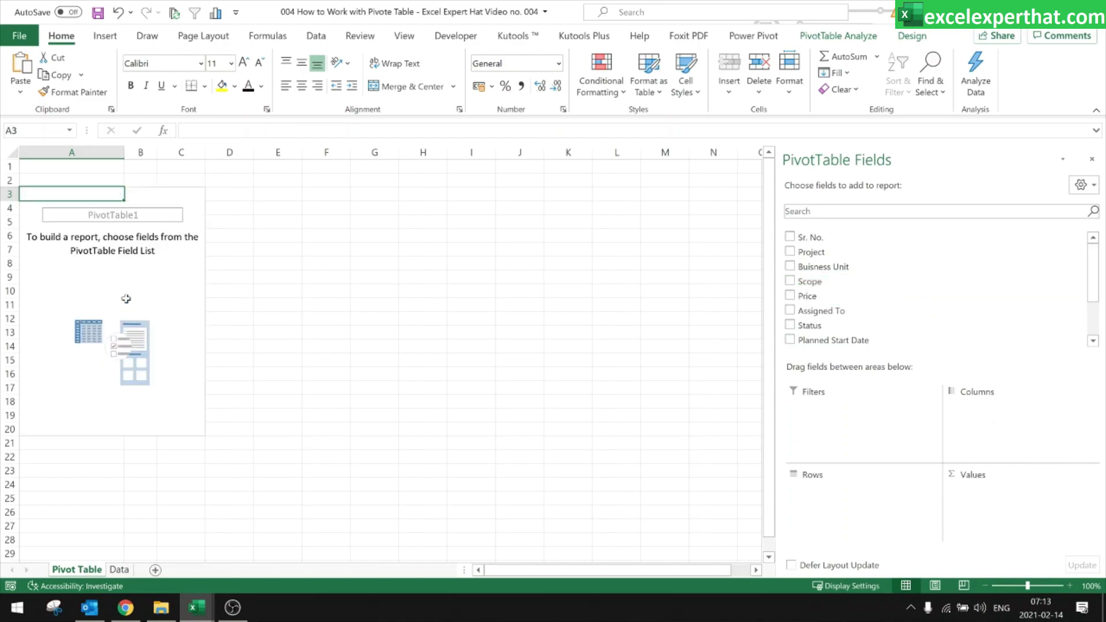
left_click(119, 570)
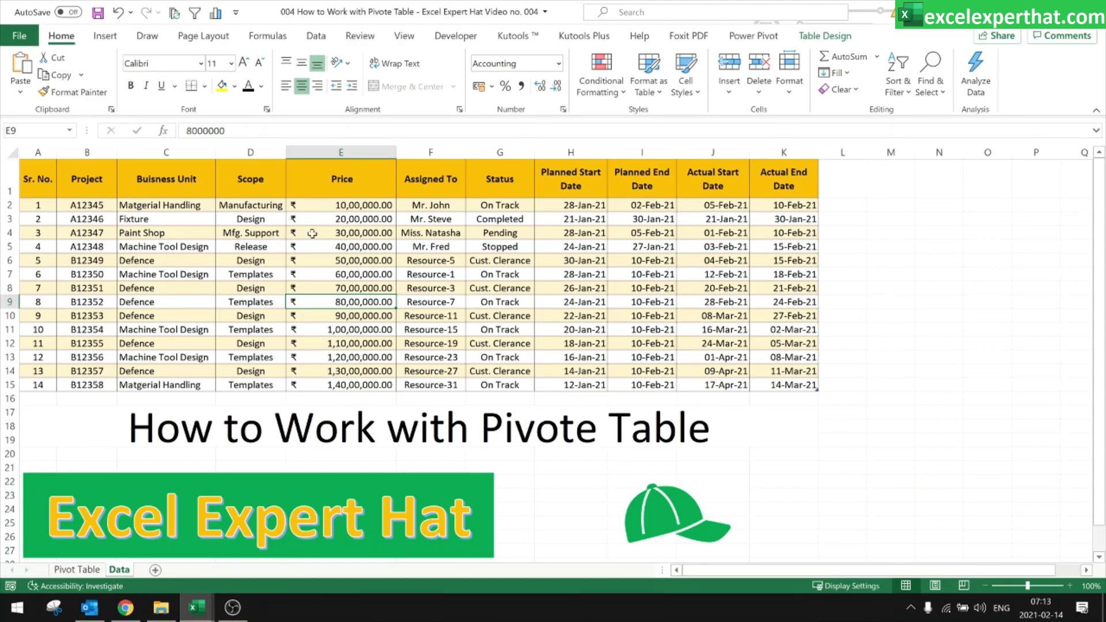
left_click(431, 151)
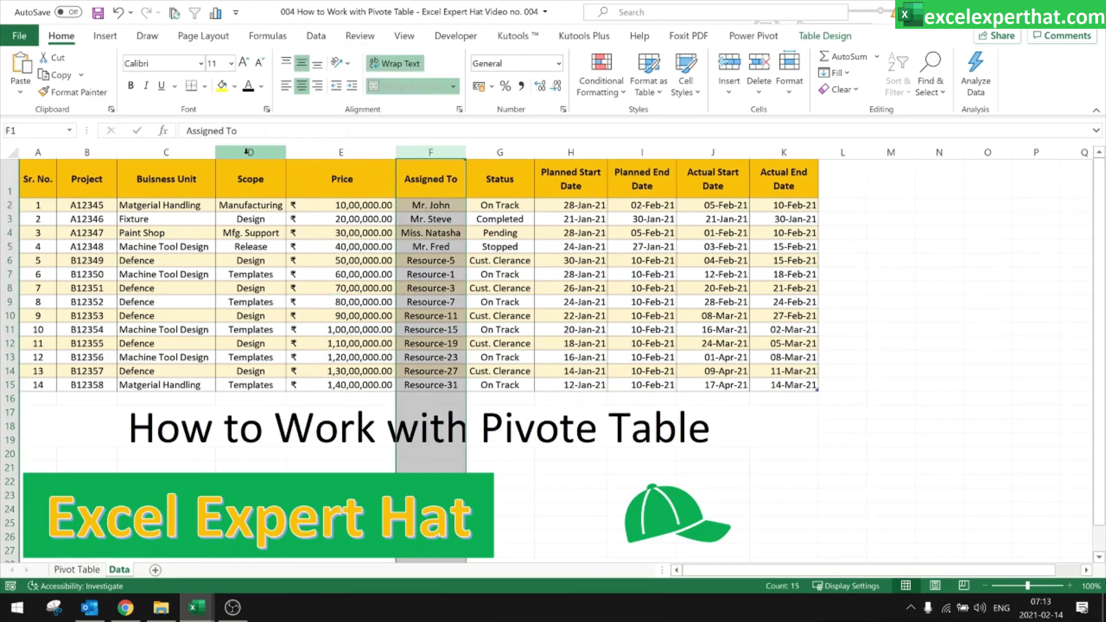
left_click(248, 152)
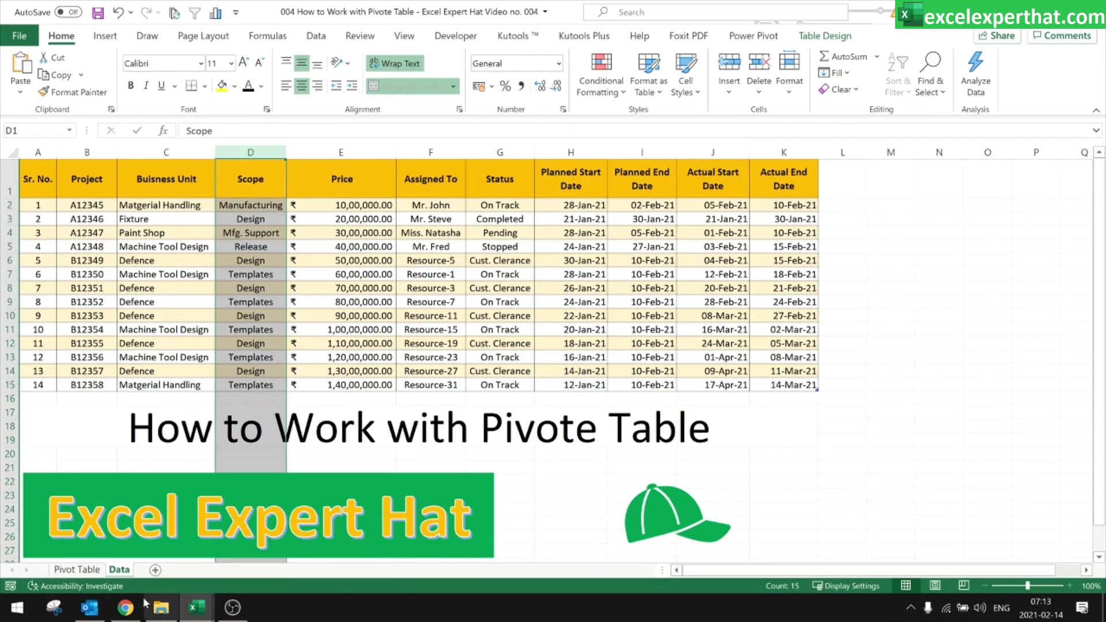
left_click(86, 586)
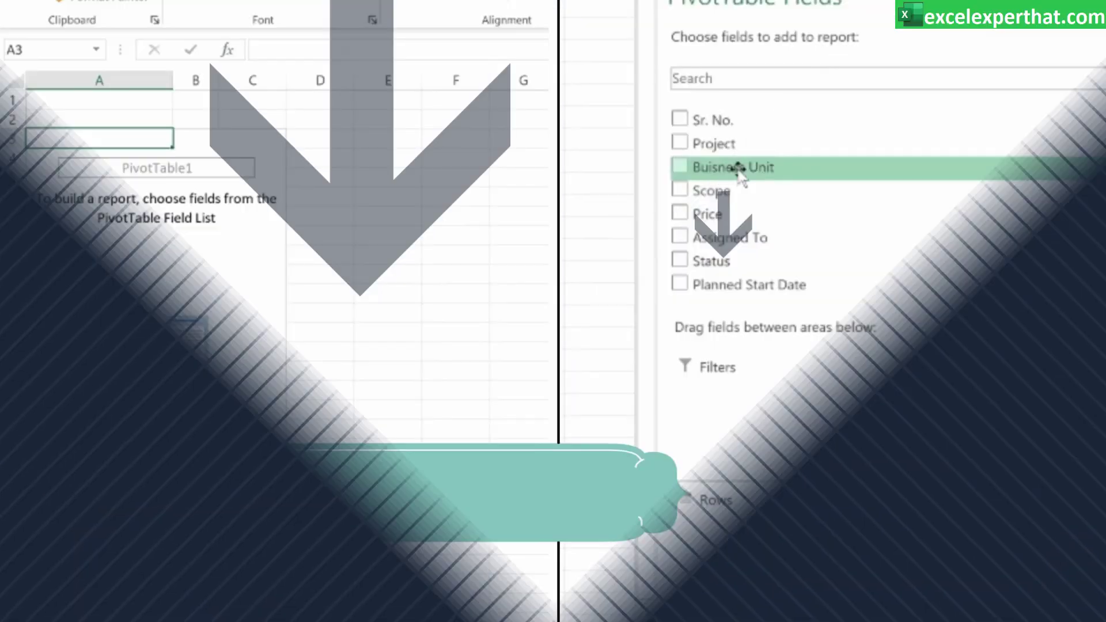
Add Buisness Unit, Scope and Assigned To to the pivot Rows in that order
left_click_drag(739, 170, 778, 530)
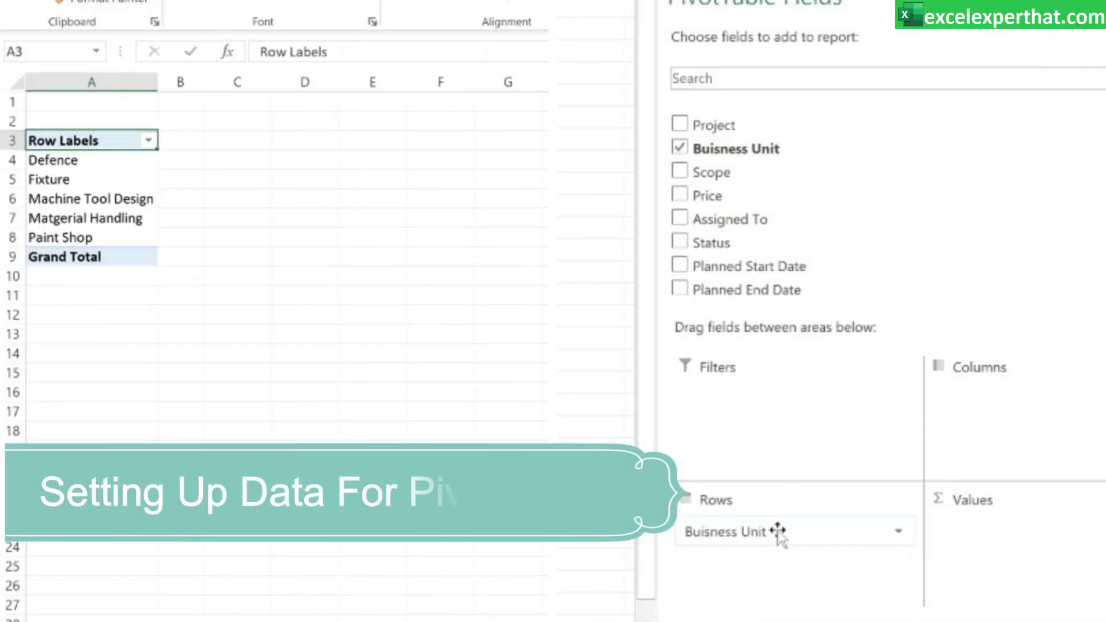
left_click_drag(771, 179, 814, 543)
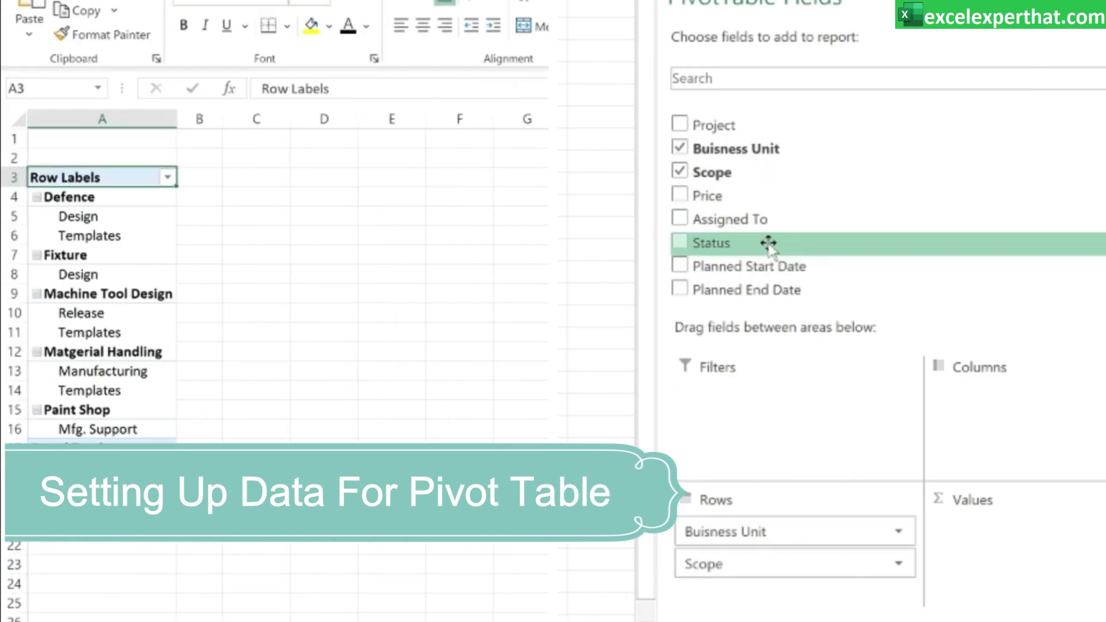
left_click_drag(718, 217, 818, 600)
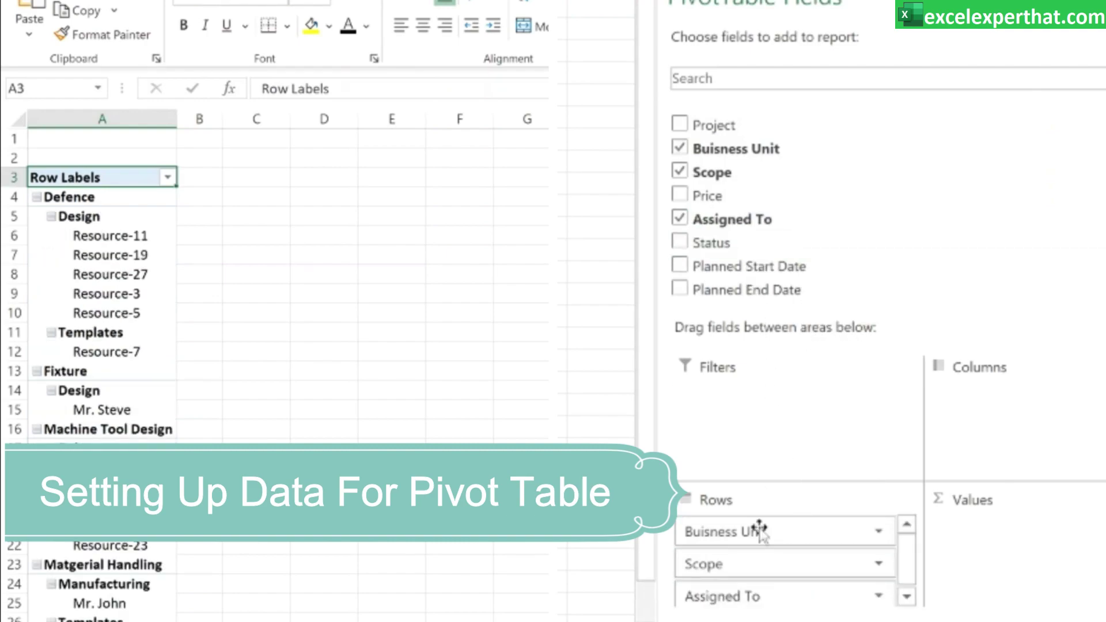
left_click(907, 598)
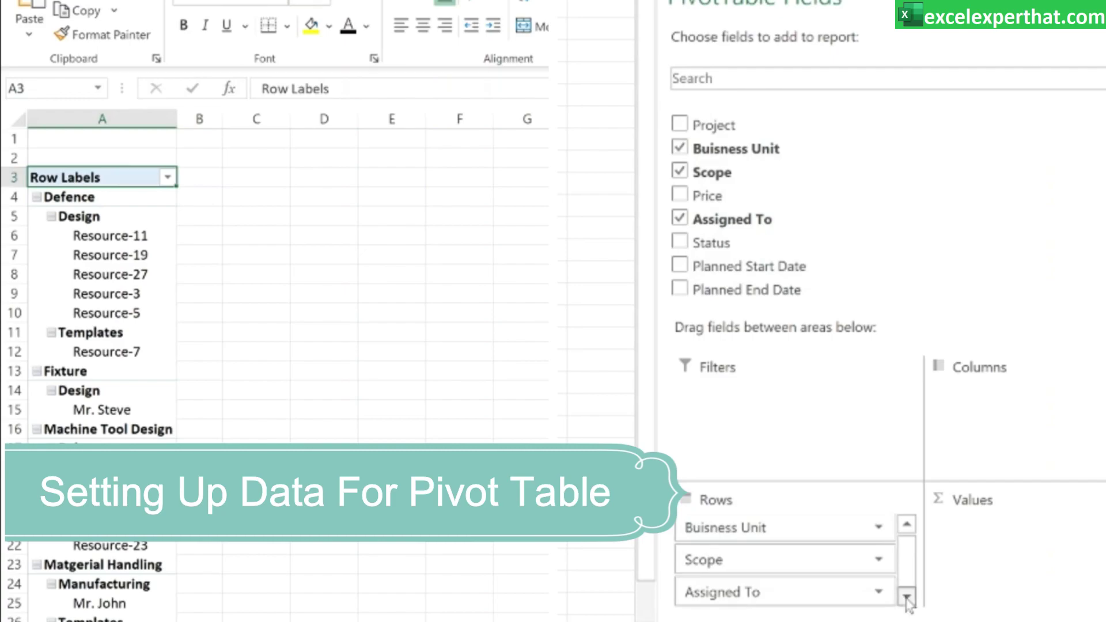
Add the four planned and actual date fields to Rows and untick Months, Months2 and Months3
left_click(680, 265)
scroll(682, 268, "down", 1)
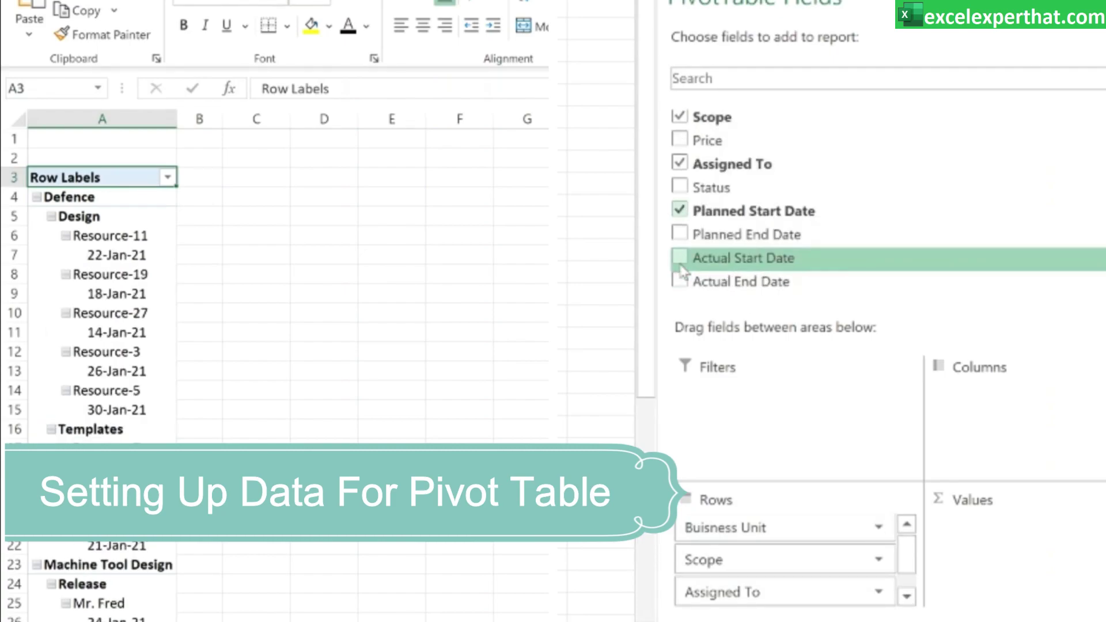
scroll(682, 253, "down", 1)
left_click(680, 205)
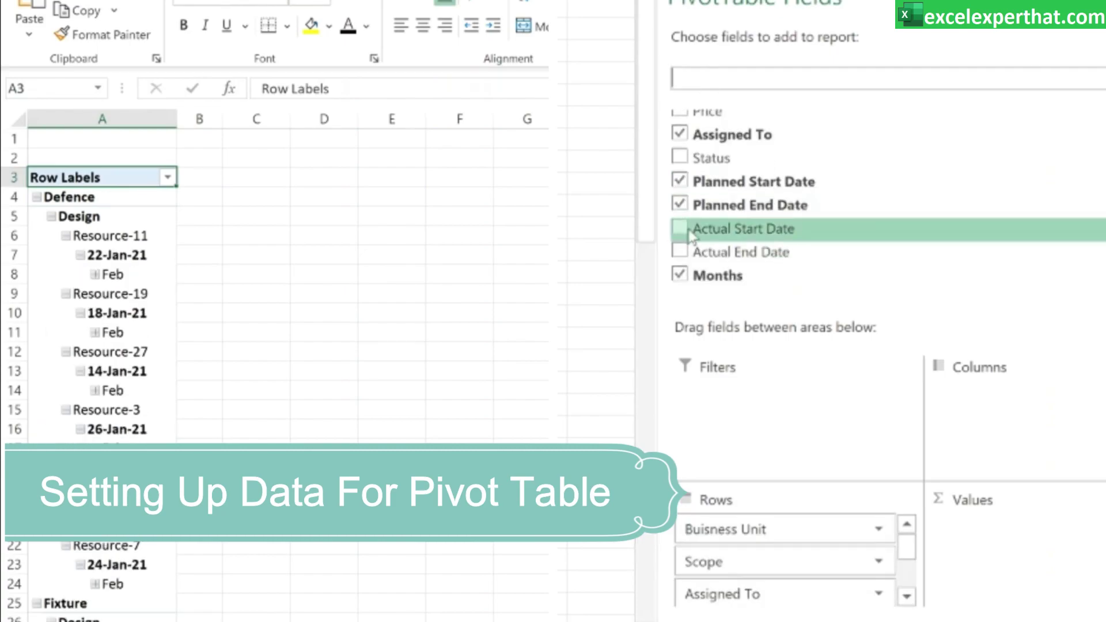
left_click(681, 229)
left_click(681, 255)
scroll(686, 254, "down", 3)
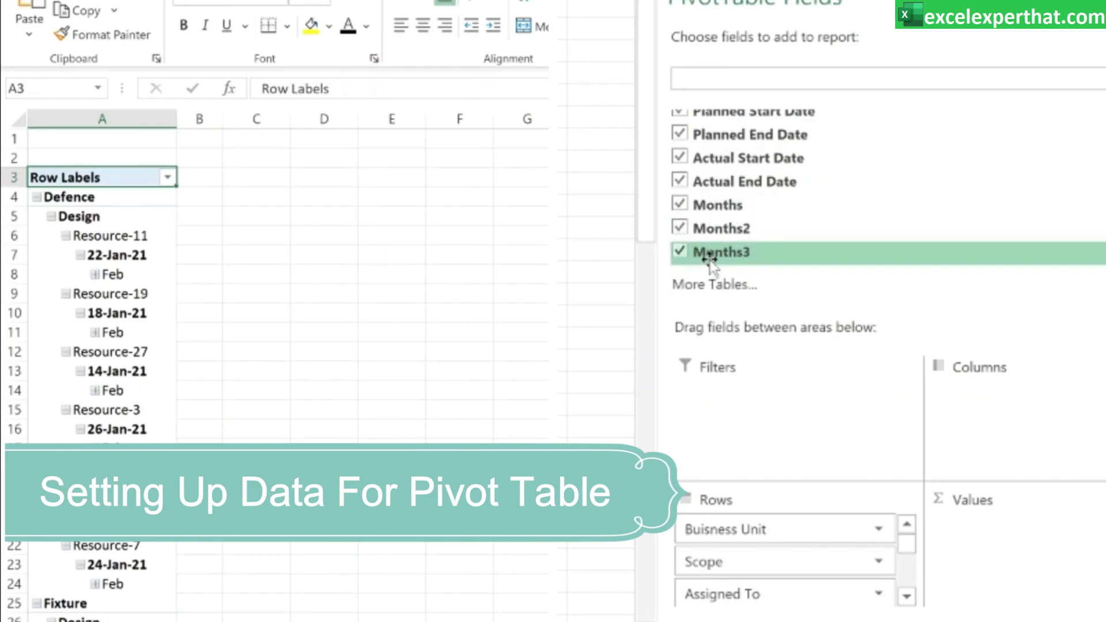
left_click(680, 205)
left_click(680, 228)
left_click(680, 252)
scroll(809, 242, "up", 5)
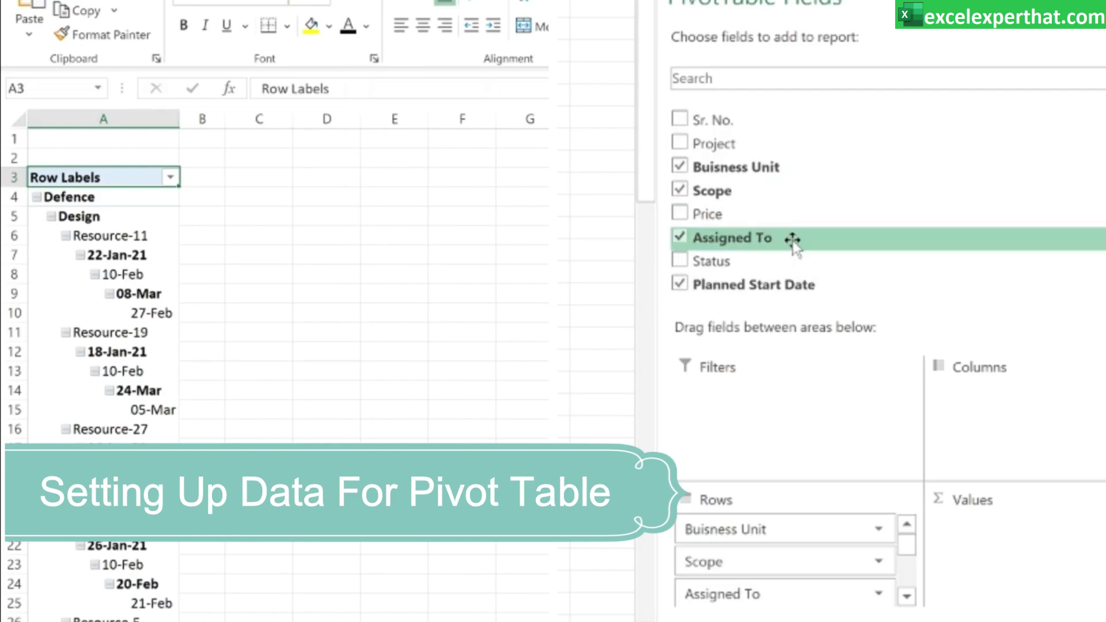
Add Status to the Rows and Price as Sum of Price in Values
left_click(680, 262)
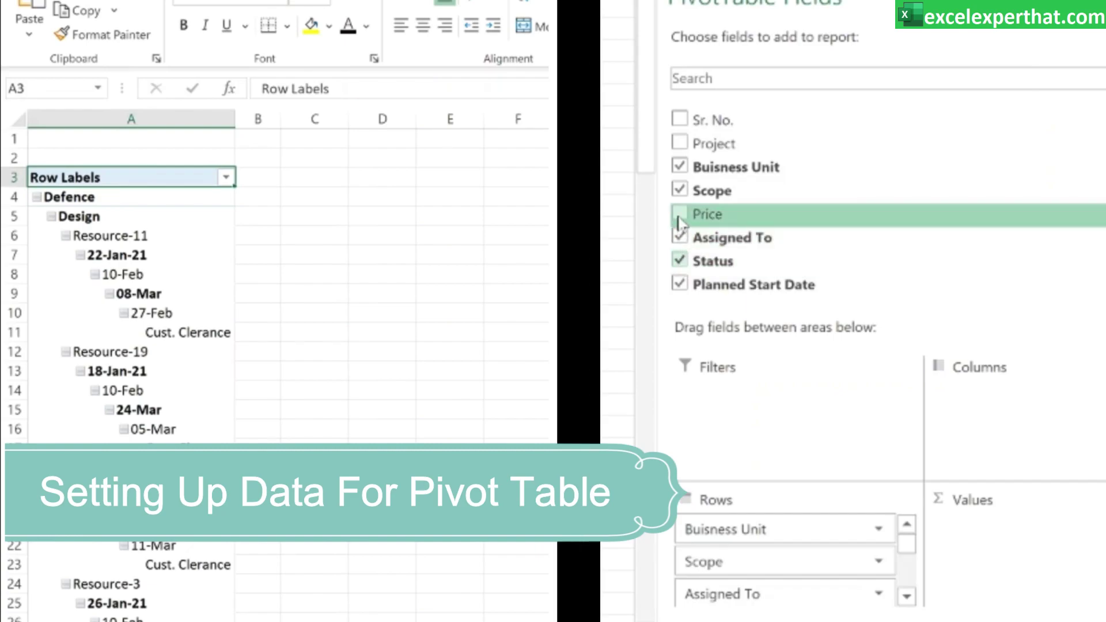
left_click(679, 222)
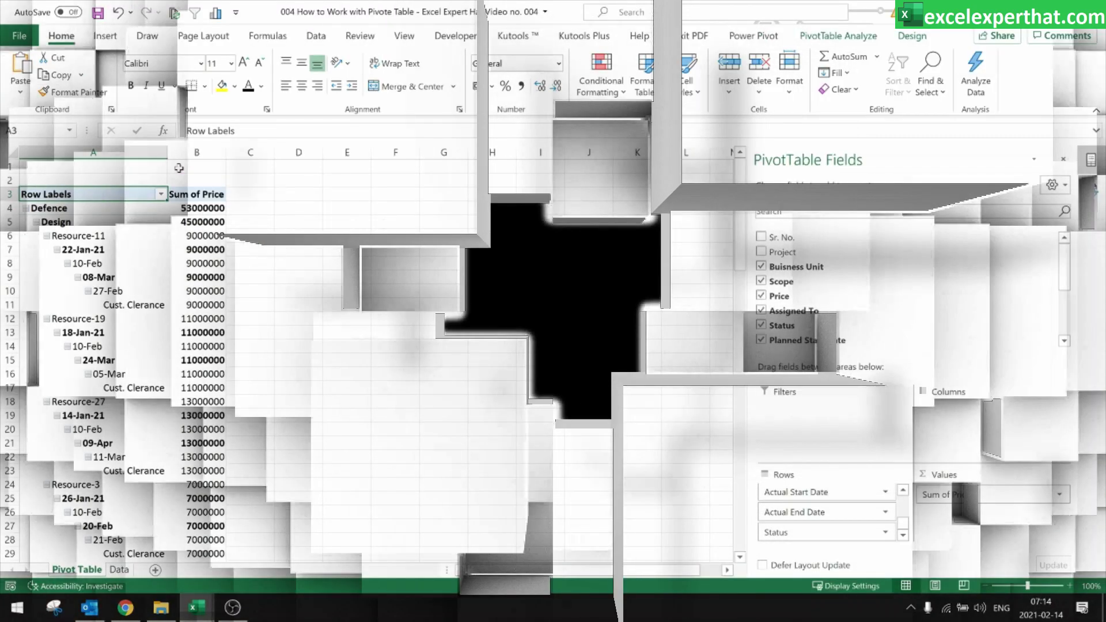
left_click(912, 36)
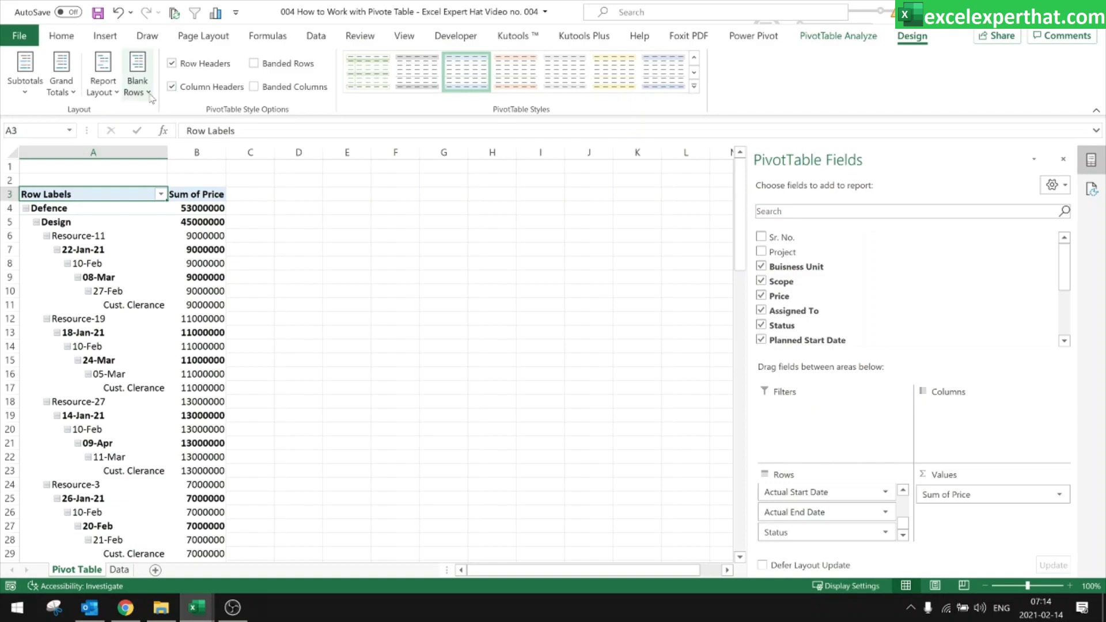
Widen pivot column D so Planned Start dates like 22-Jan-21 show instead of hash marks
left_click(148, 92)
left_click(104, 86)
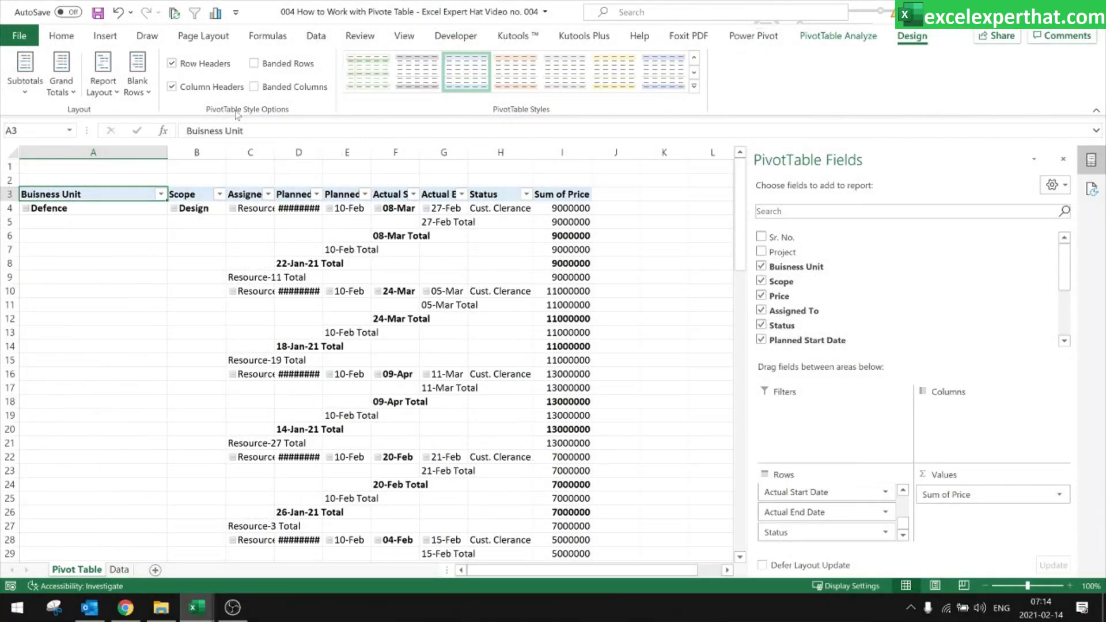
left_click(103, 87)
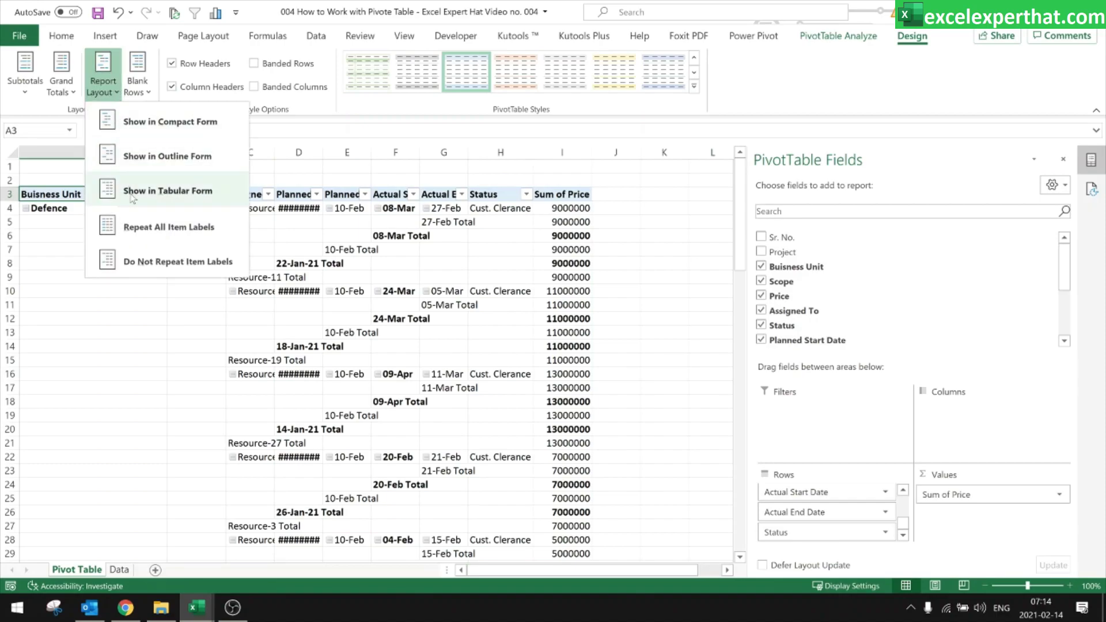
left_click(122, 378)
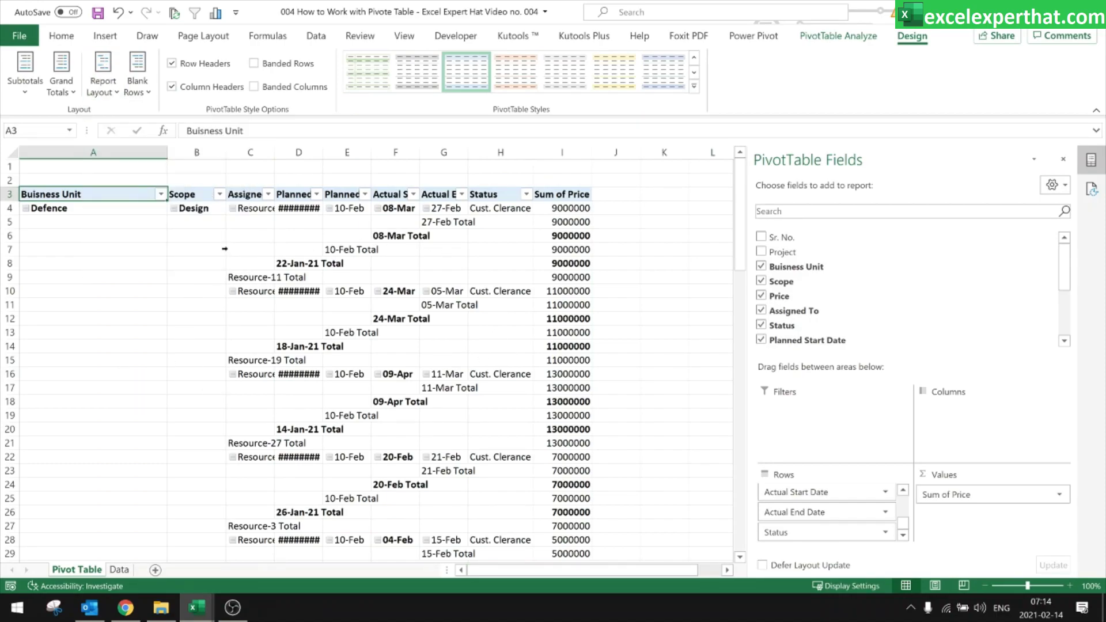
left_click_drag(323, 154, 335, 156)
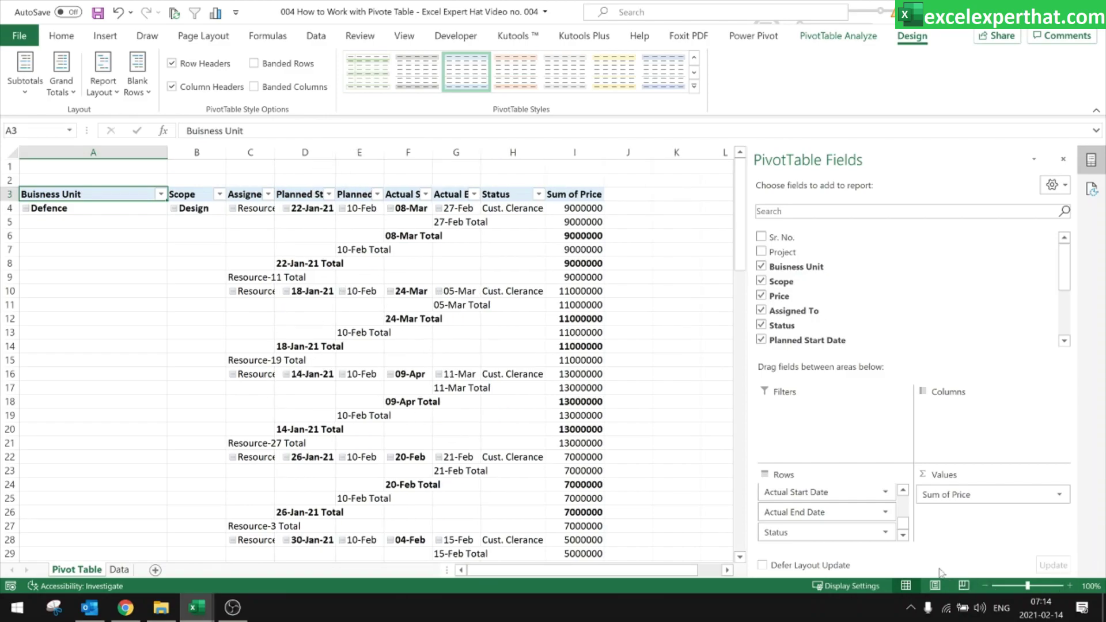
left_click_drag(903, 524, 903, 497)
Set Subtotals to None for the Buisness Unit, Scope and Assigned To row fields
left_click(830, 494)
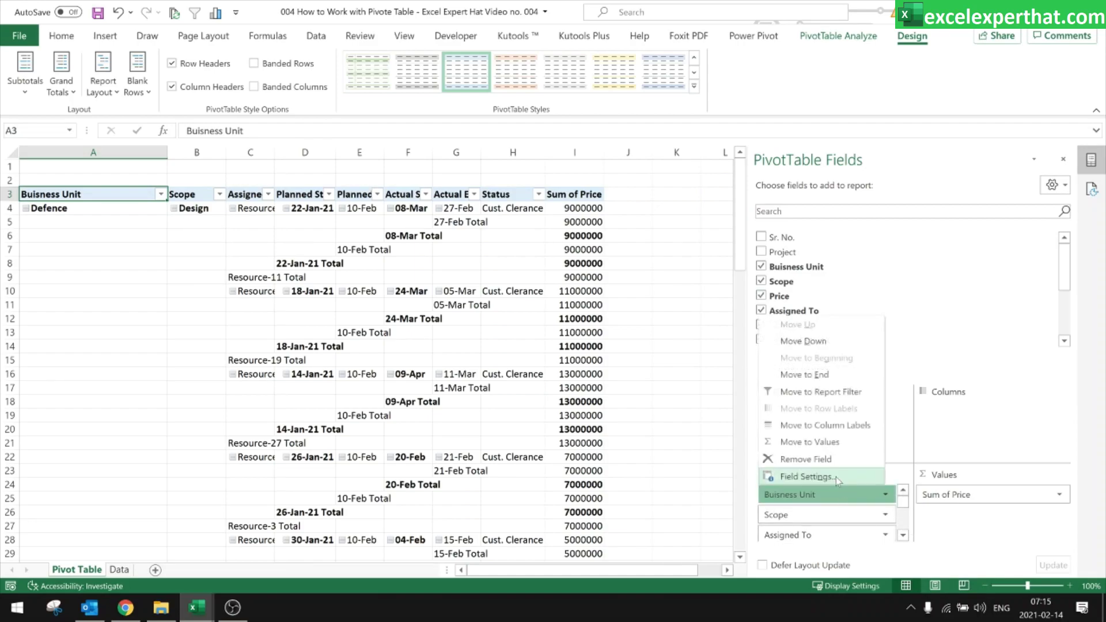
left_click(801, 477)
left_click(332, 235)
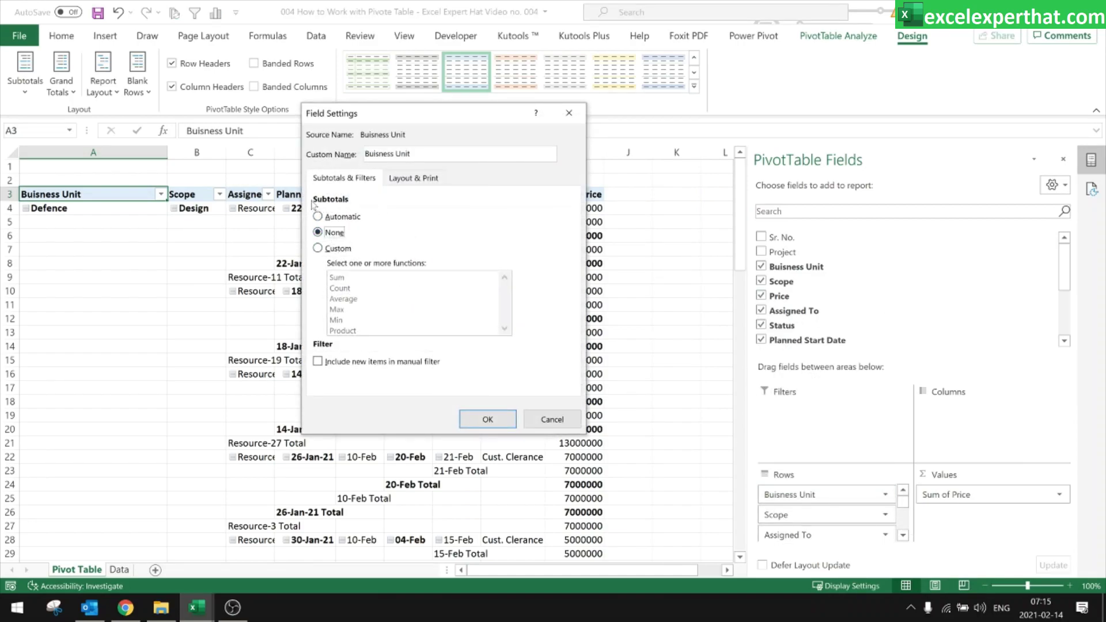
left_click(488, 419)
left_click(839, 514)
left_click(852, 497)
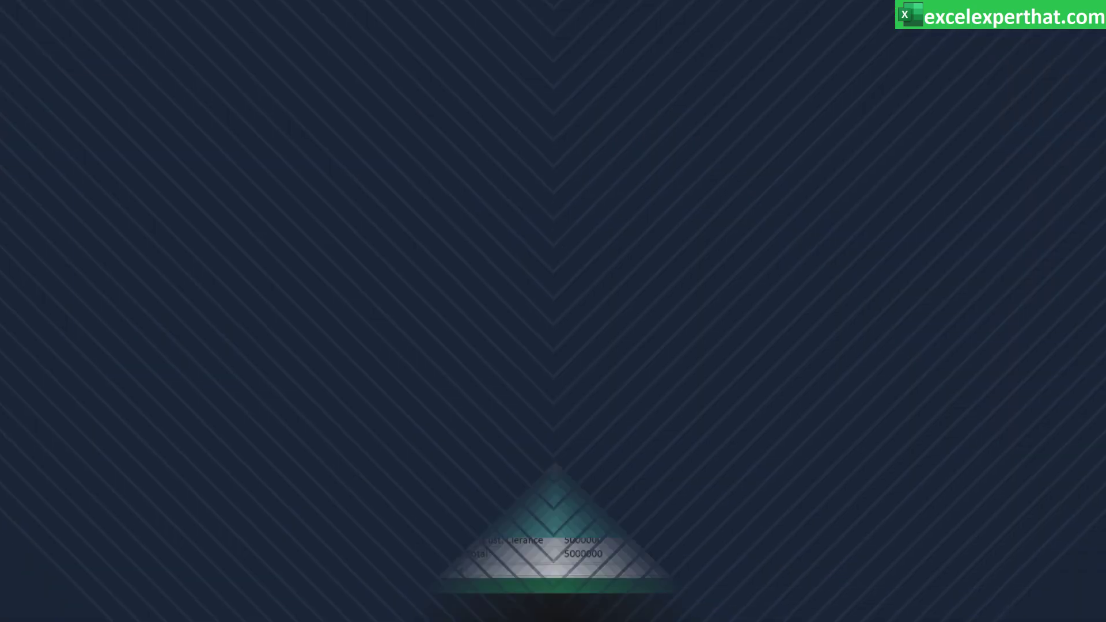
left_click(509, 423)
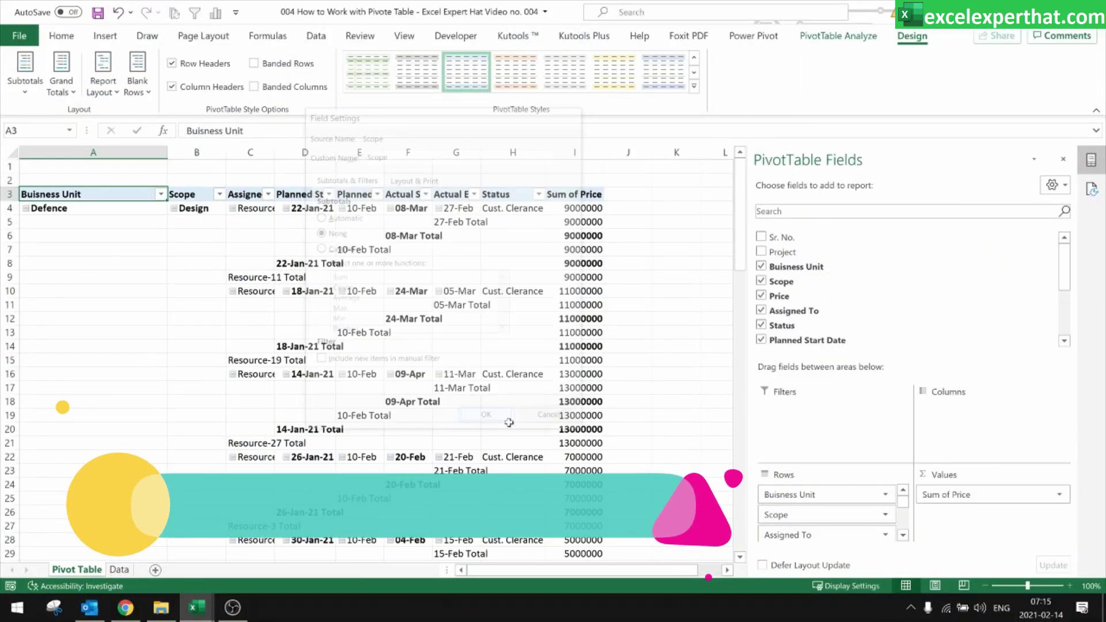
left_click(836, 535)
left_click(841, 517)
left_click(322, 233)
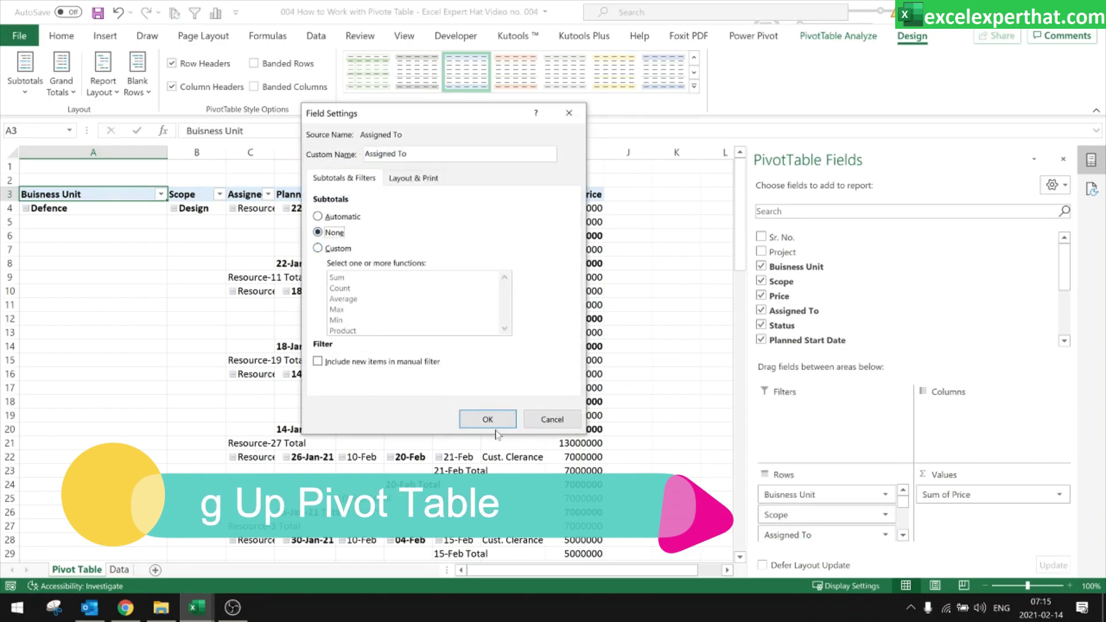
left_click(492, 415)
left_click(902, 534)
left_click(818, 523)
left_click(818, 504)
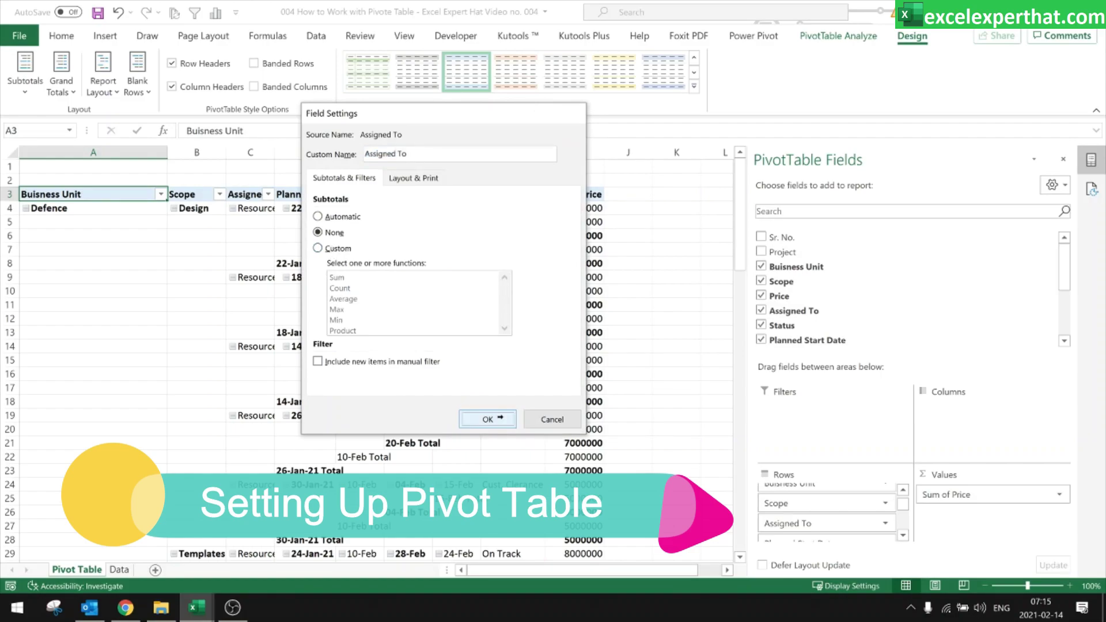
left_click(487, 419)
Set Subtotals to None for the Planned Start Date and Planned End Date fields
left_click(903, 535)
left_click(824, 532)
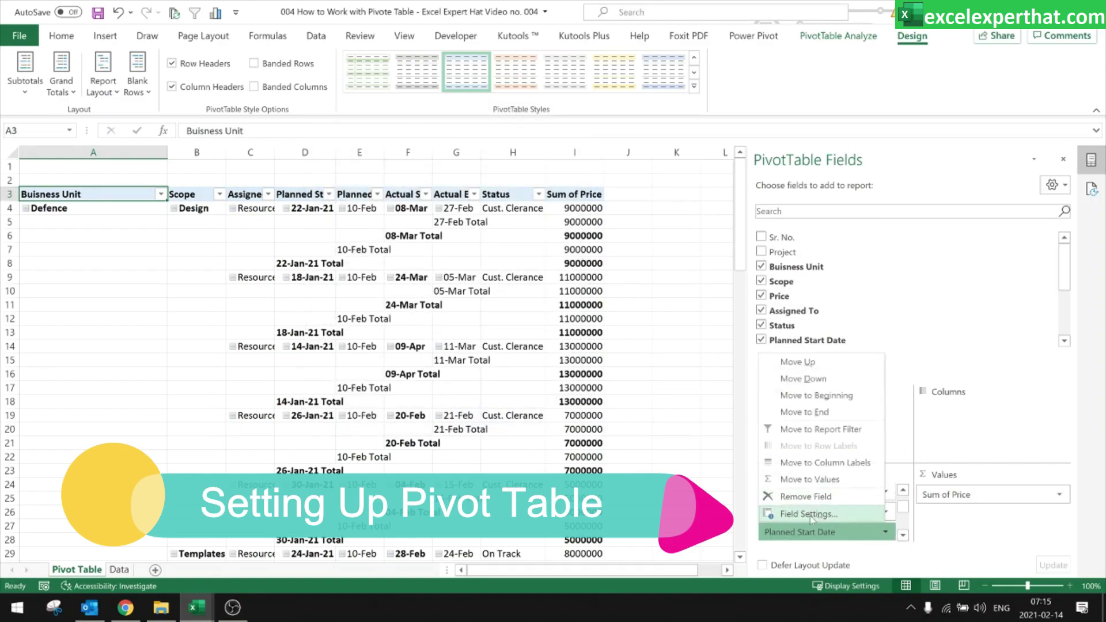
left_click(824, 512)
left_click(318, 232)
left_click(488, 418)
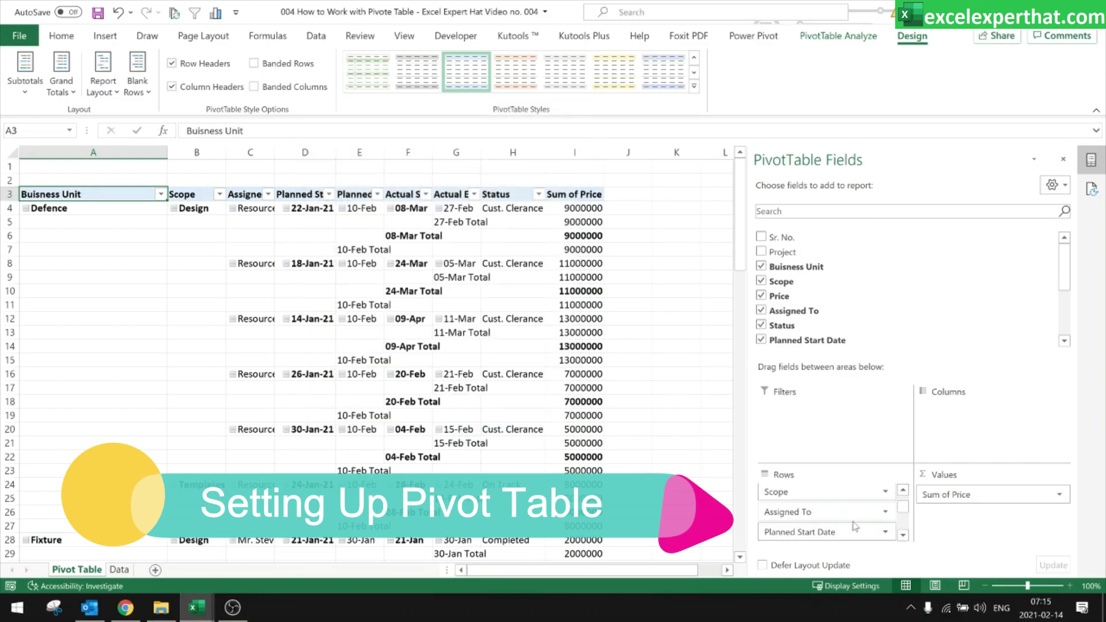
left_click(903, 535)
left_click(824, 533)
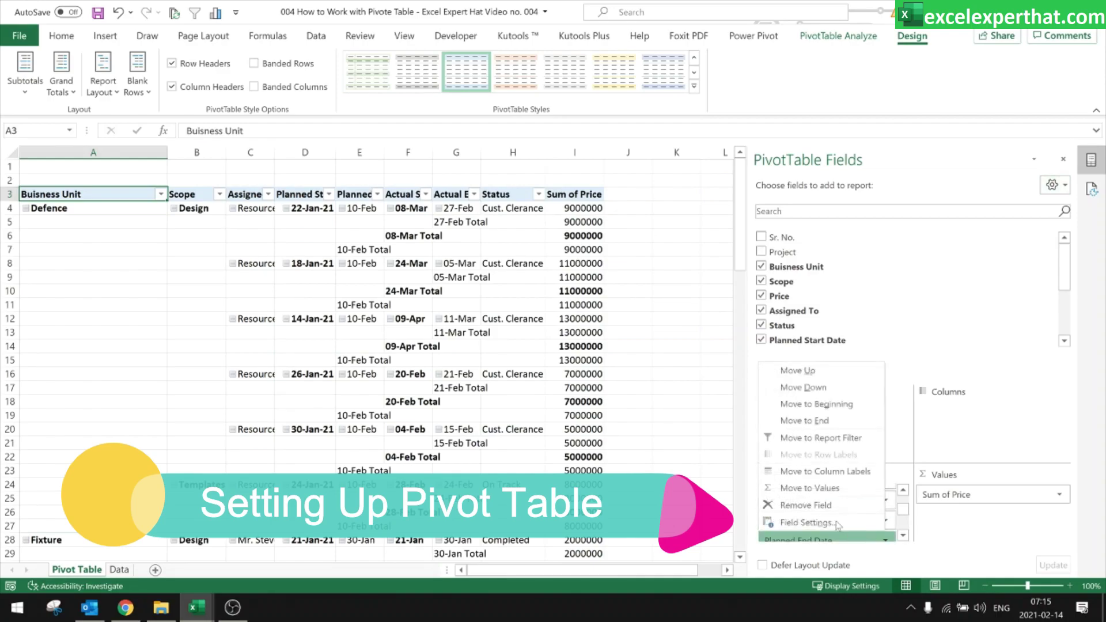
left_click(807, 519)
left_click(332, 233)
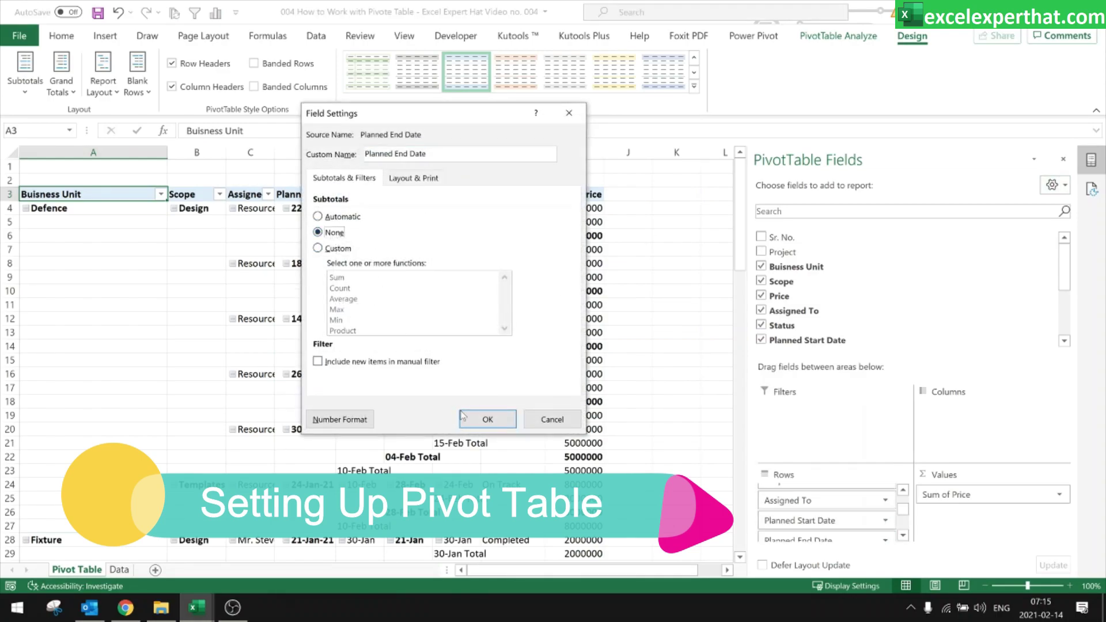
left_click(487, 419)
left_click(903, 536)
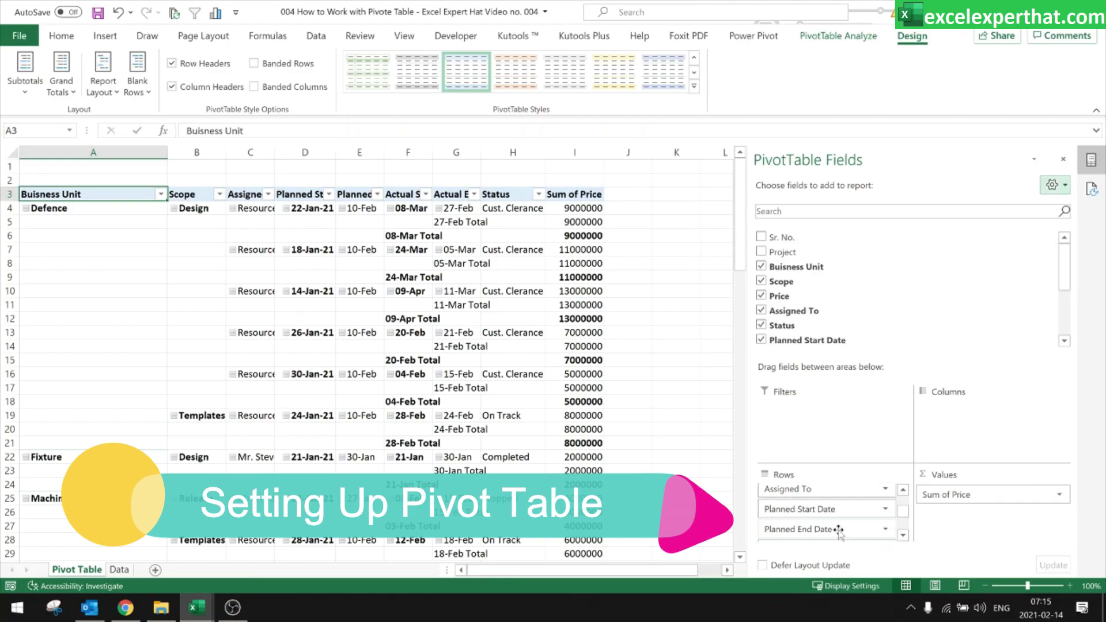
left_click(880, 529)
left_click(846, 510)
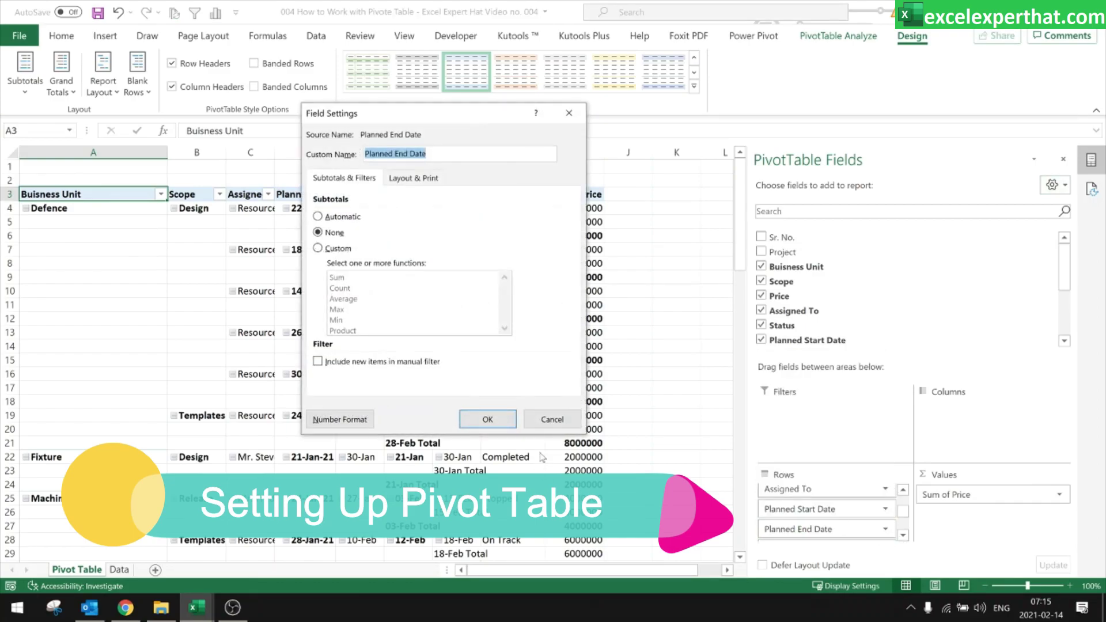
left_click(551, 419)
left_click(902, 536)
left_click(903, 536)
Set Subtotals to None for Actual Start Date, Actual End Date and Status
left_click(885, 515)
left_click(847, 496)
left_click(318, 232)
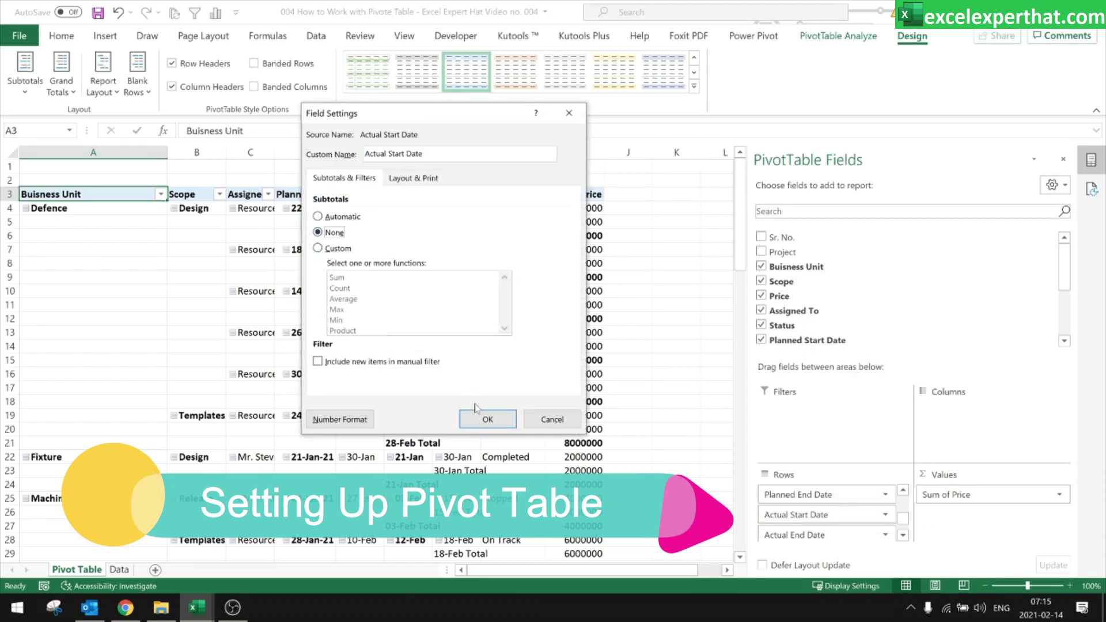
left_click(488, 419)
left_click(903, 535)
left_click(885, 511)
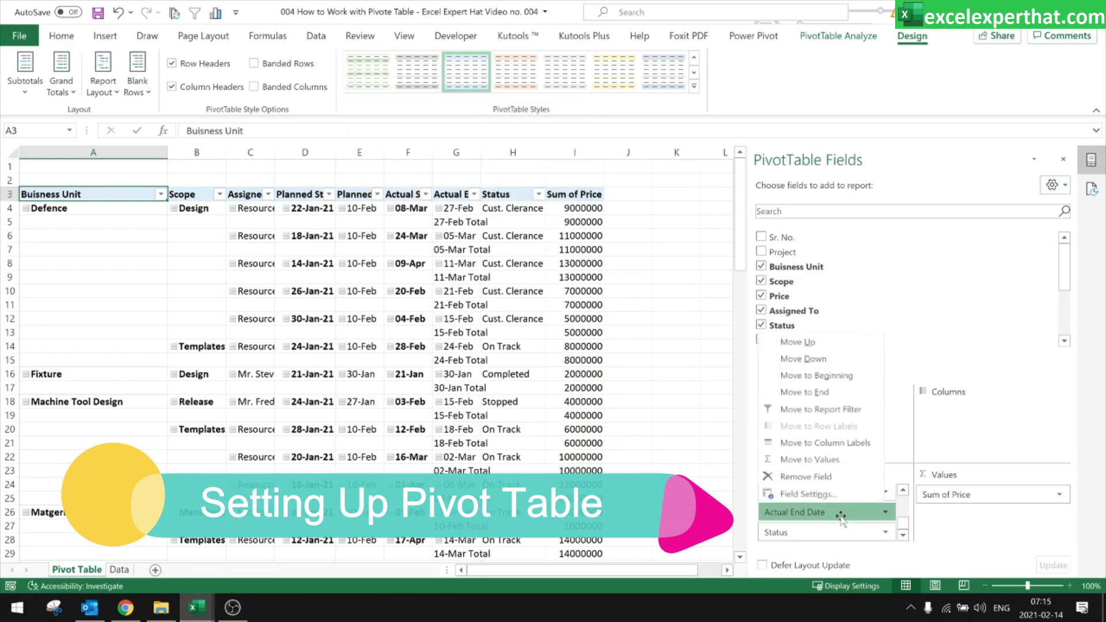
left_click(817, 497)
left_click(318, 232)
left_click(487, 419)
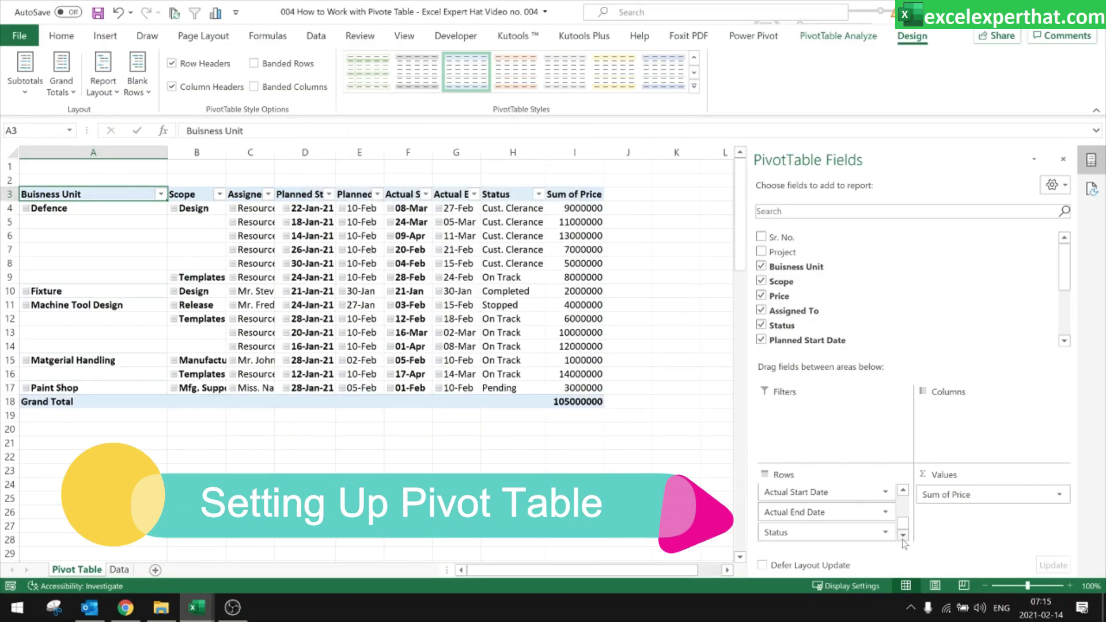
left_click(885, 531)
left_click(825, 518)
left_click(318, 232)
left_click(504, 420)
Autofit columns A through I of the PivotTable to their contents
left_click_drag(81, 153, 602, 148)
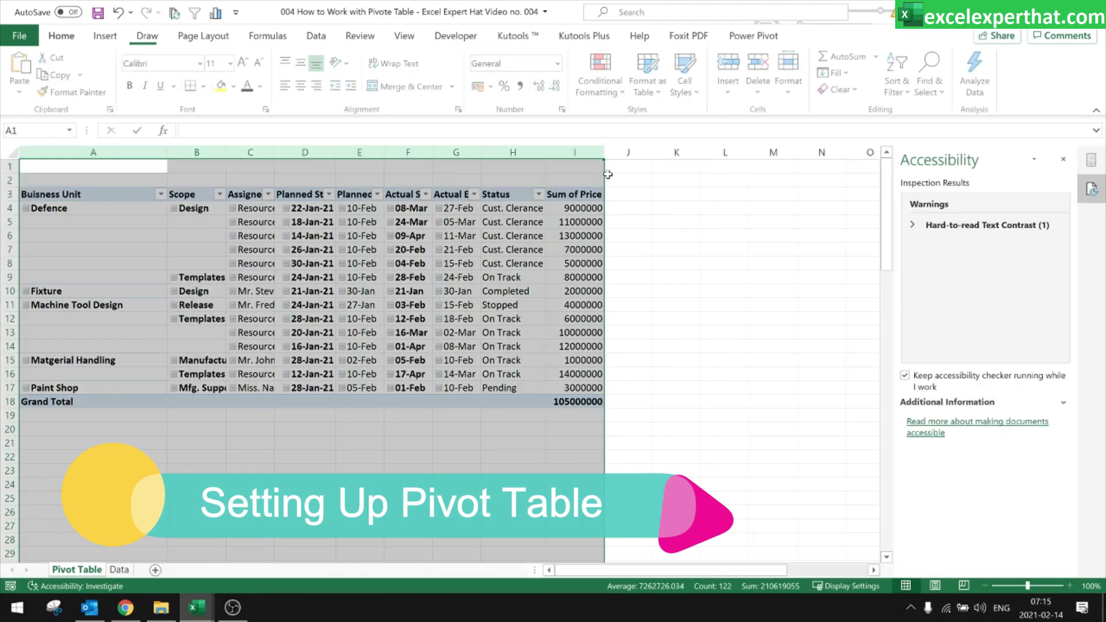
double_click(601, 148)
left_click(369, 430)
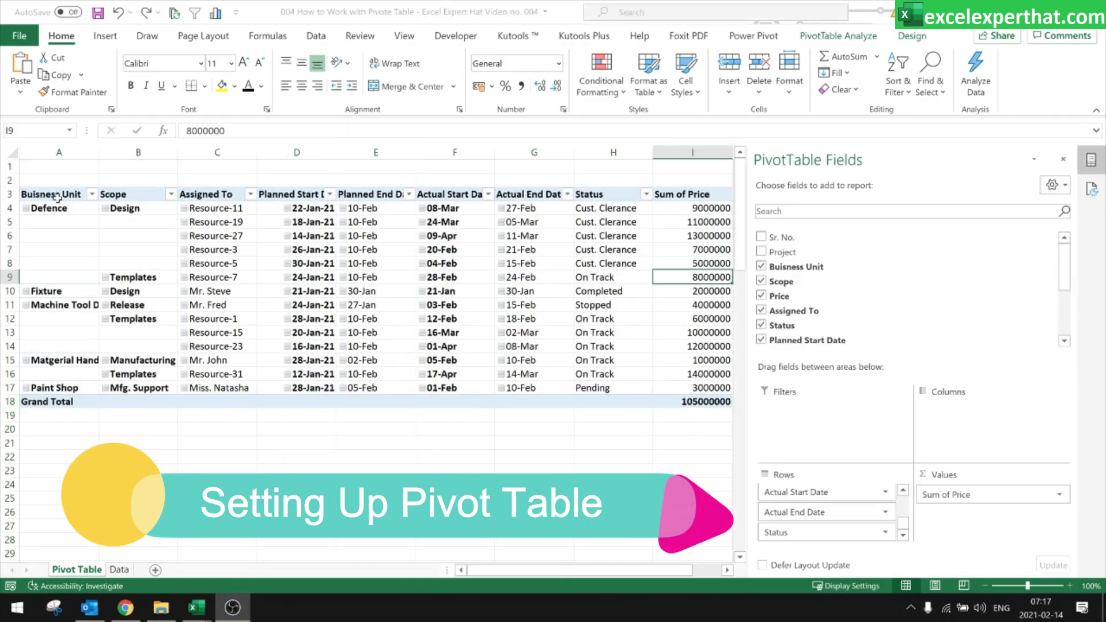
left_click_drag(57, 197, 720, 397)
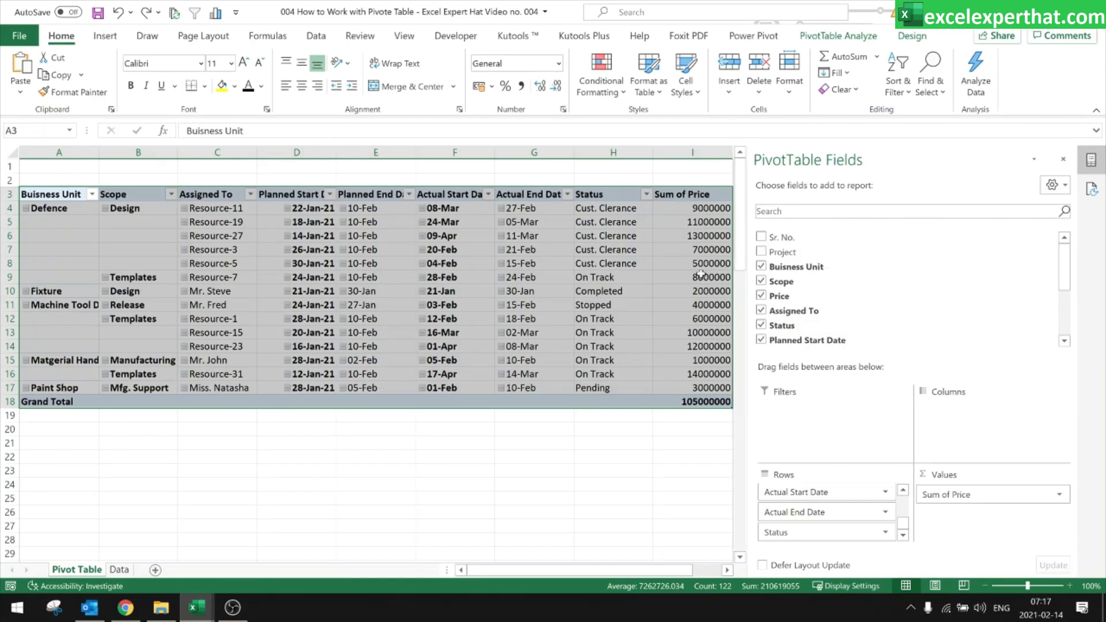
left_click(119, 569)
left_click(66, 570)
Apply rupee (₹) Accounting format to Sum of Price column I and autofit it
left_click(696, 153)
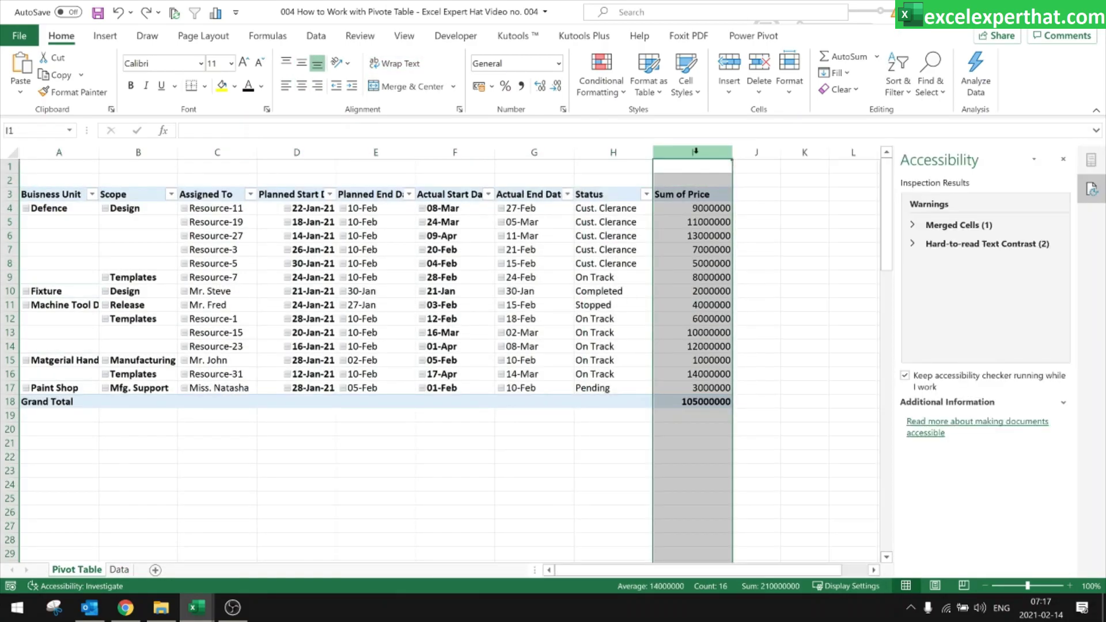
left_click(493, 87)
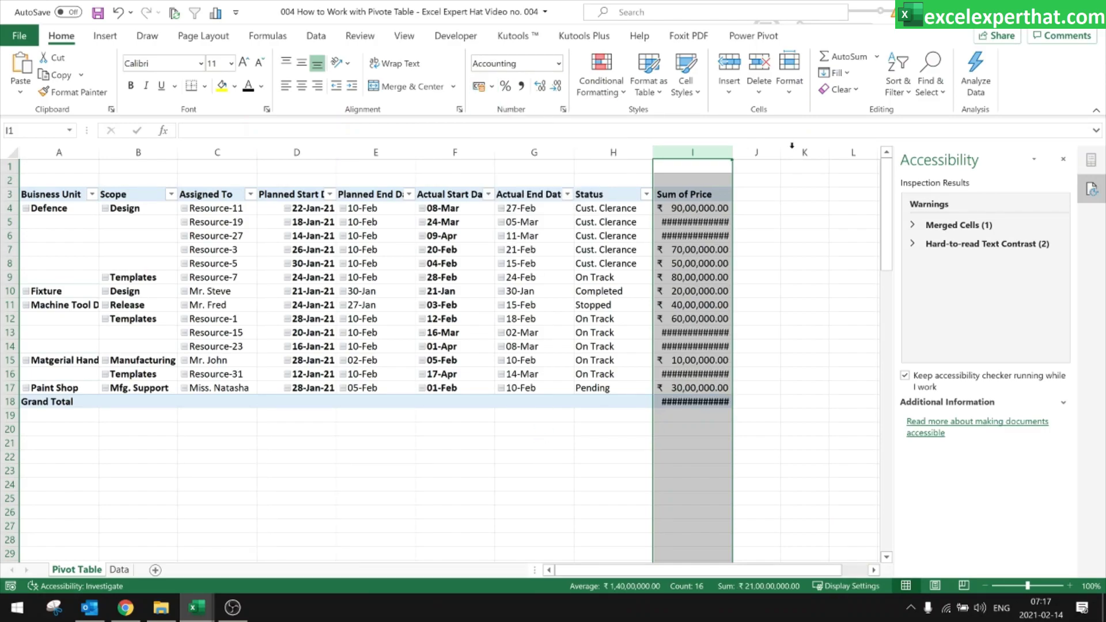
left_click(755, 235)
left_click(731, 151)
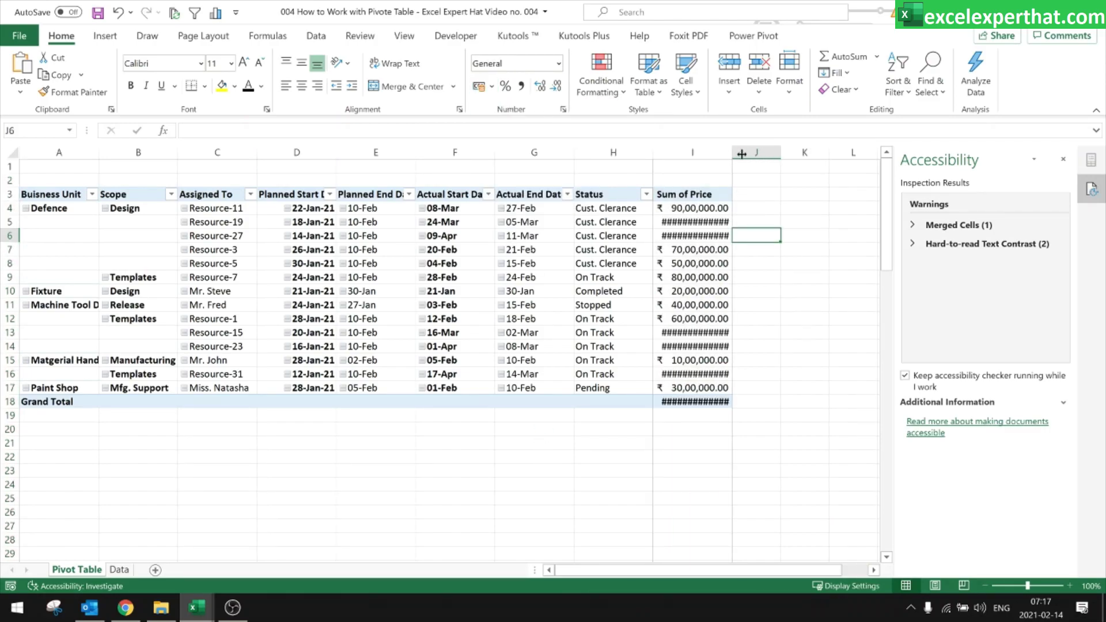
double_click(751, 156)
left_click(751, 151)
left_click(562, 456)
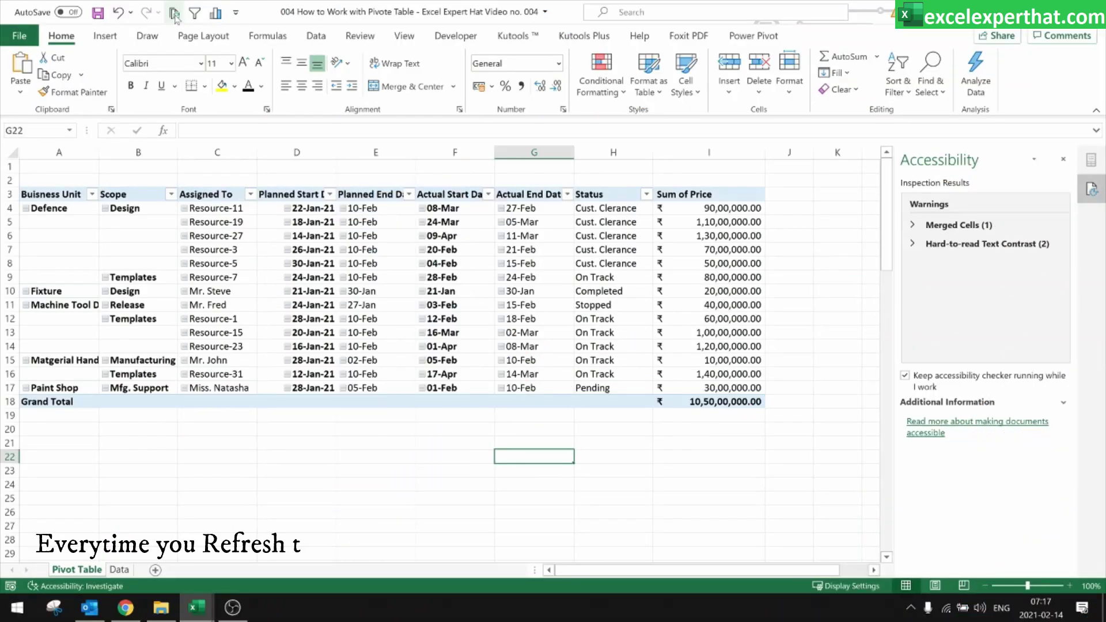
Refresh the PivotTable and open Value Field Settings for Sum of Price
left_click(174, 13)
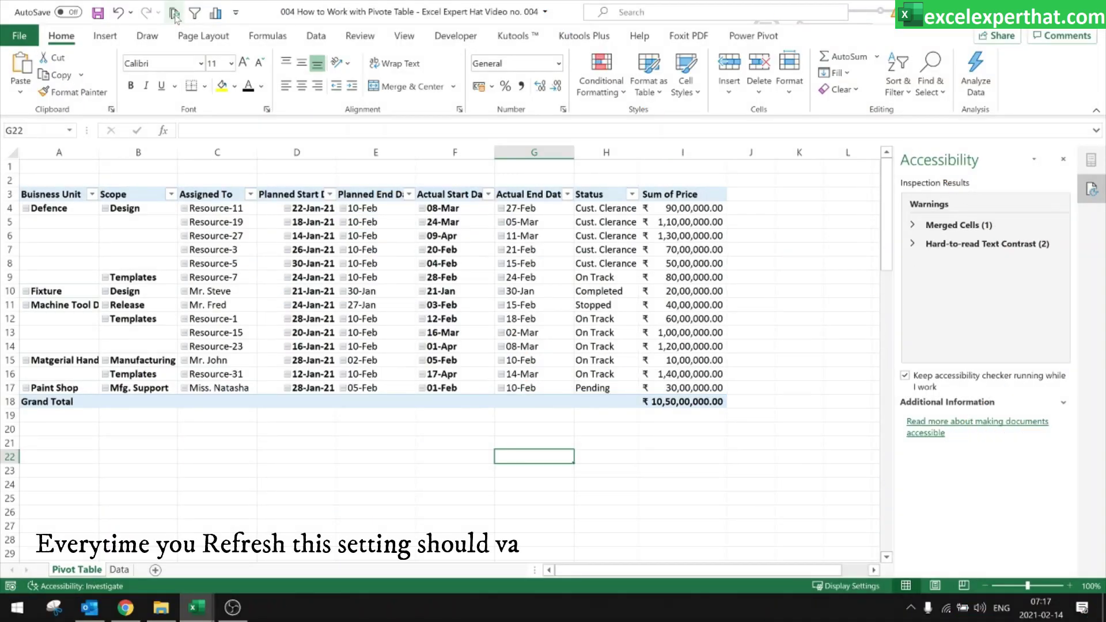
left_click(681, 282)
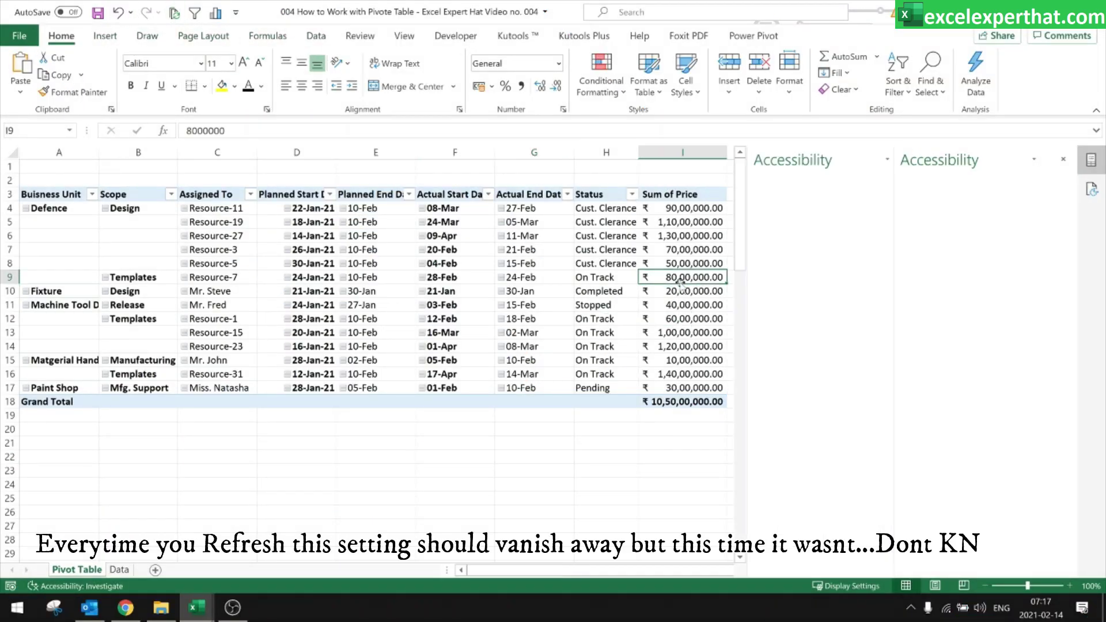
left_click(987, 493)
left_click(989, 493)
left_click(988, 492)
left_click(979, 477)
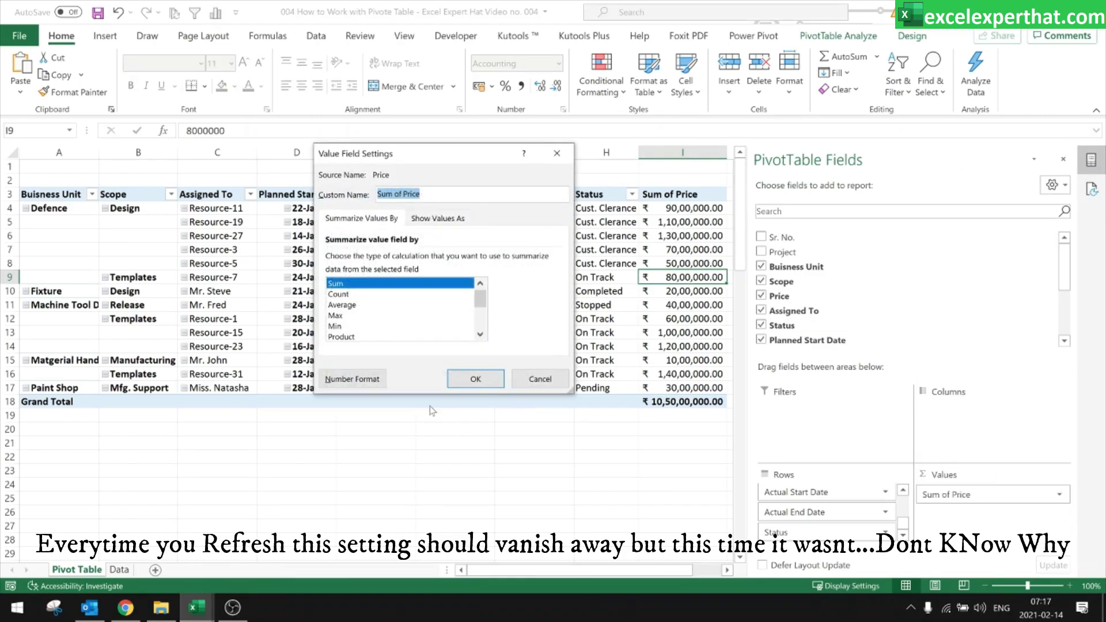
Check the Currency number format with the English (India) symbol, then cancel unchanged
left_click(360, 380)
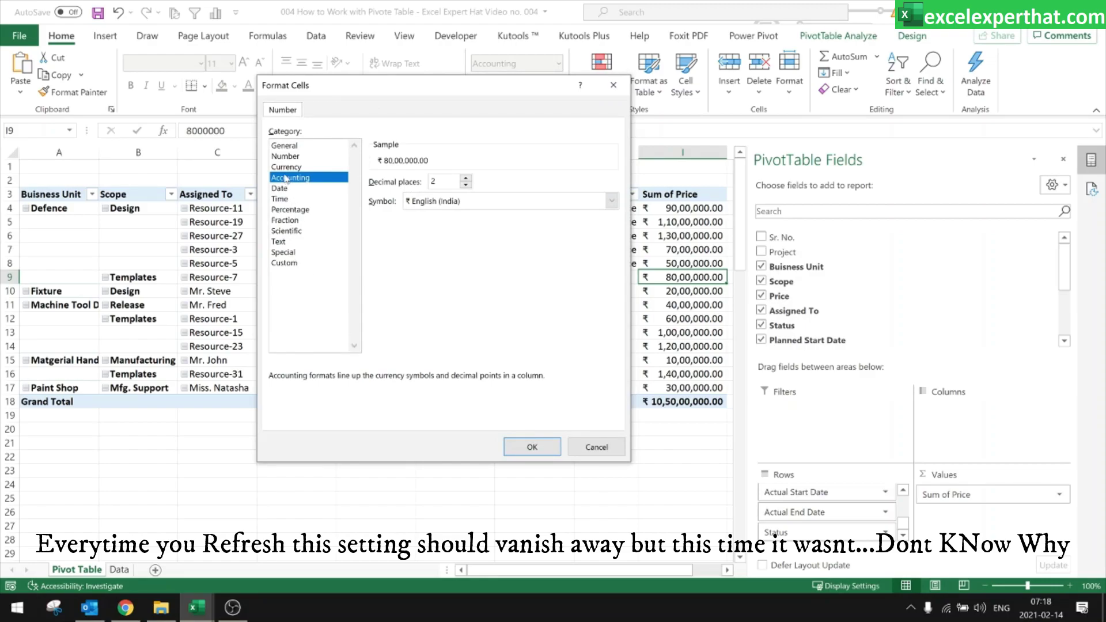
left_click(283, 168)
left_click(473, 203)
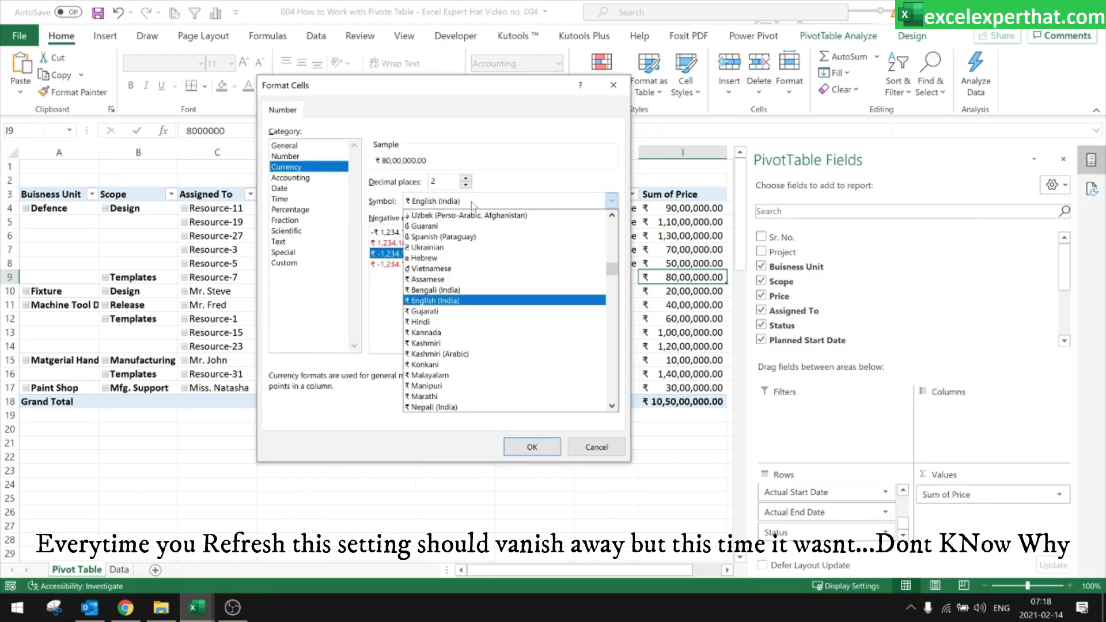
left_click(389, 288)
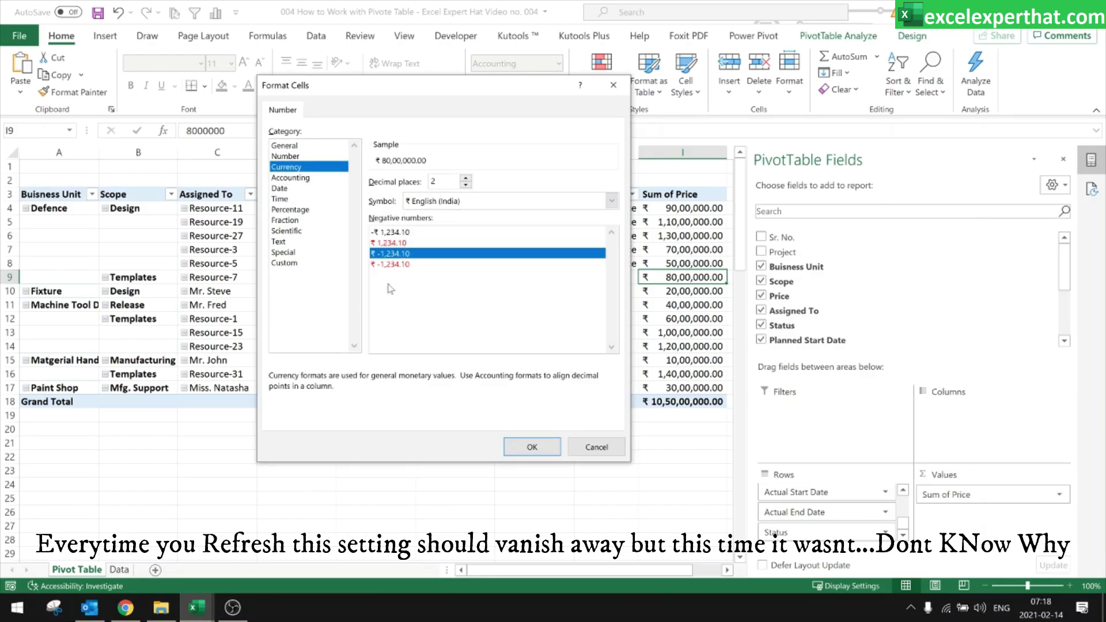
left_click(596, 448)
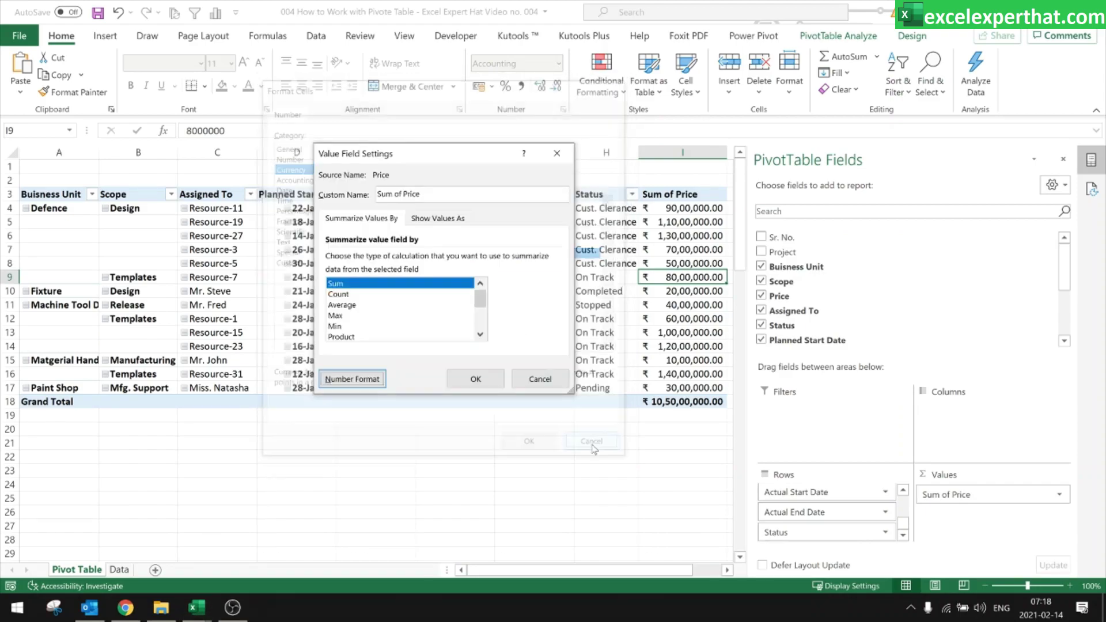
left_click(539, 380)
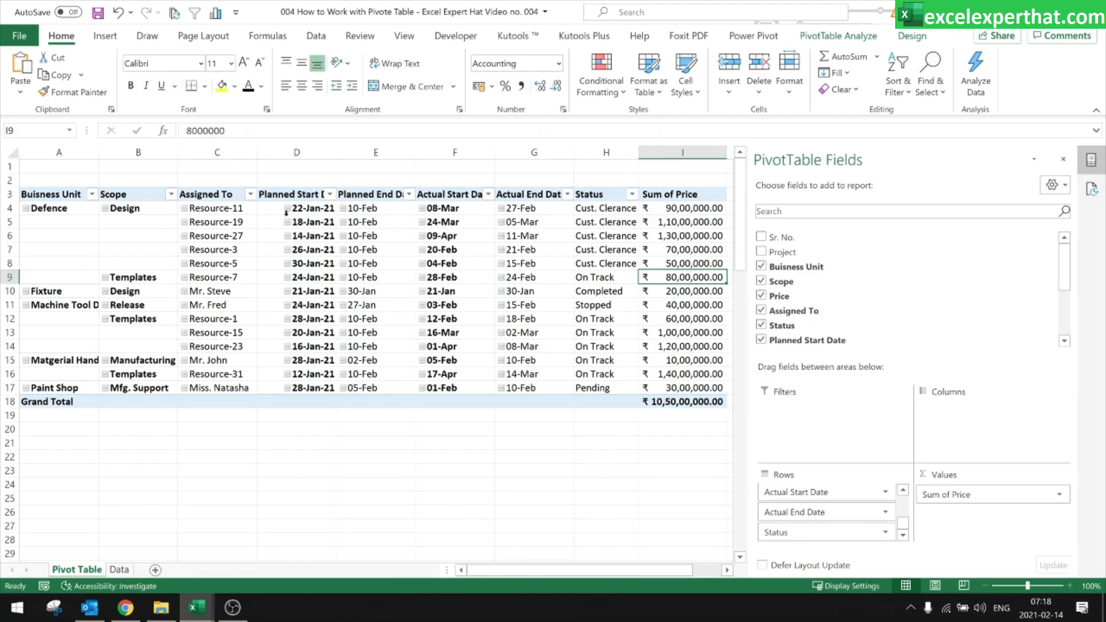
Ungroup the Planned Start Date field in column D to show full dates
left_click(267, 208)
left_click(364, 211)
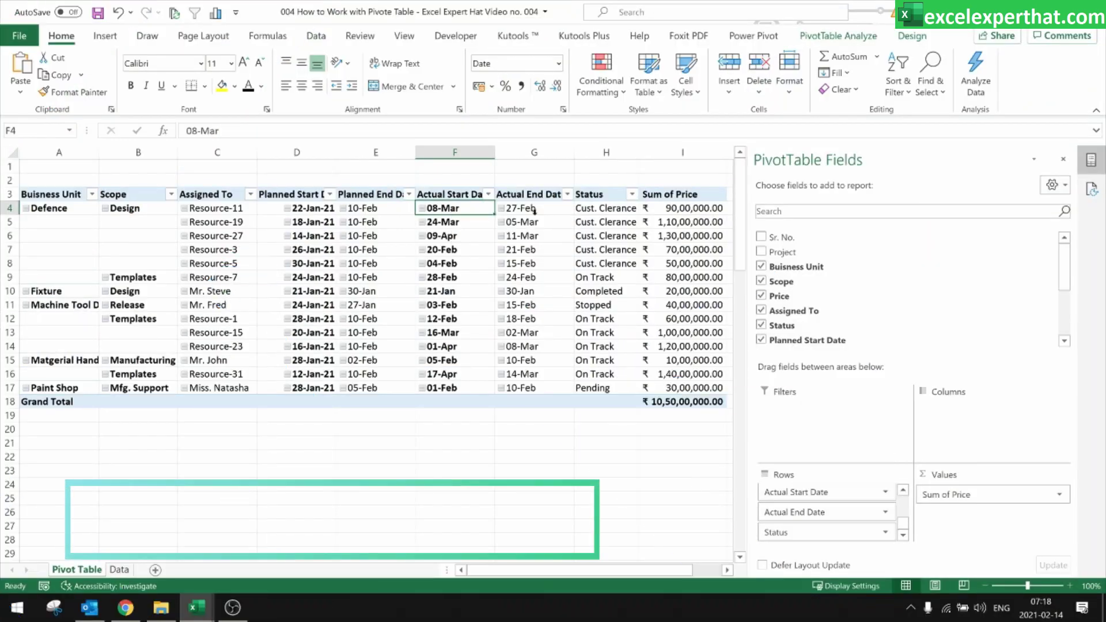
left_click_drag(534, 211, 437, 387)
left_click(445, 215)
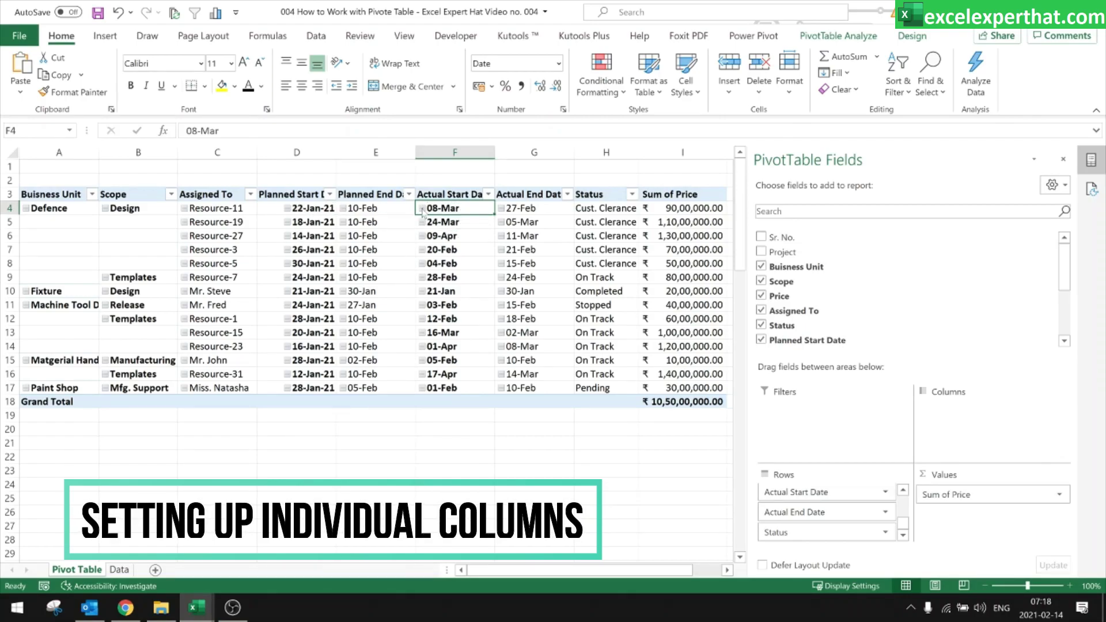
left_click_drag(314, 208, 332, 388)
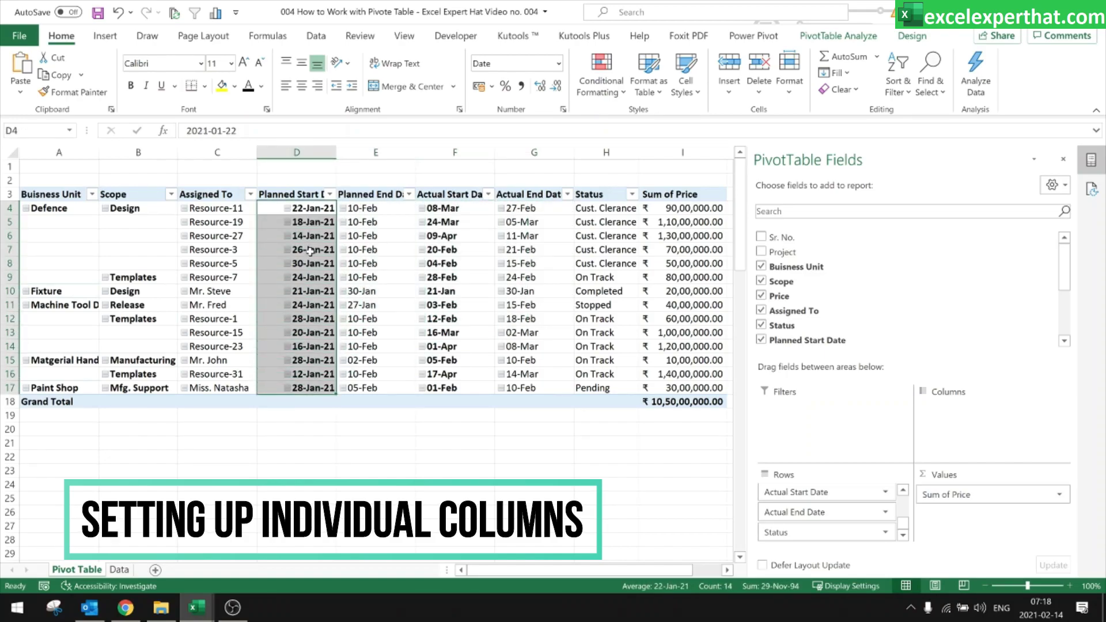
right_click(310, 244)
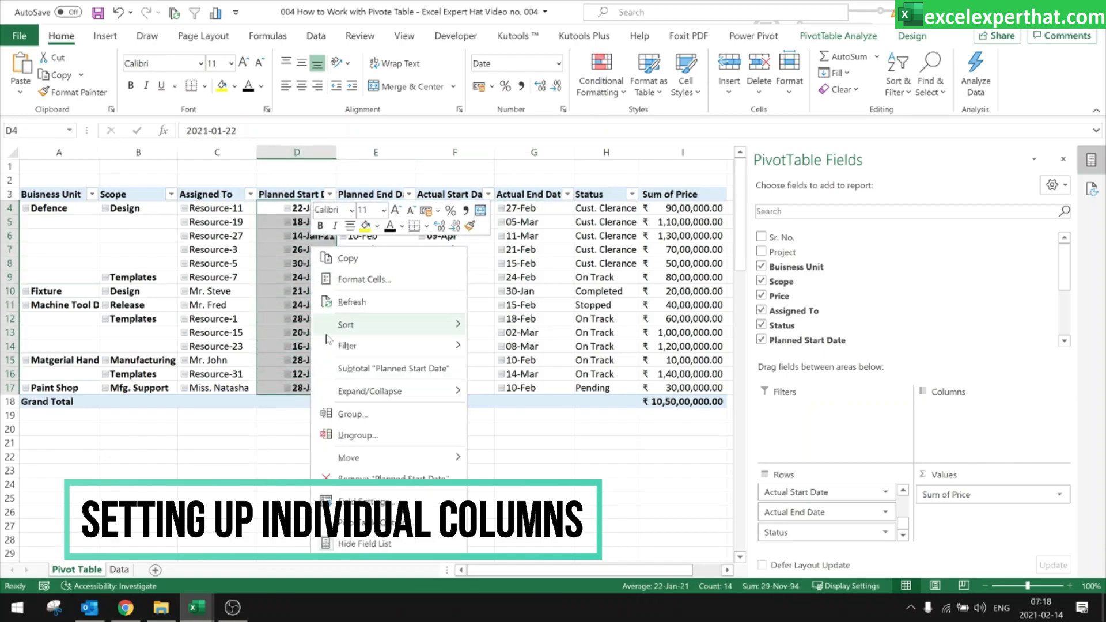
left_click(352, 436)
Ungroup the Planned End, Actual Start and Actual End Date fields to full dates
left_click_drag(390, 208, 372, 386)
right_click(371, 383)
left_click(433, 246)
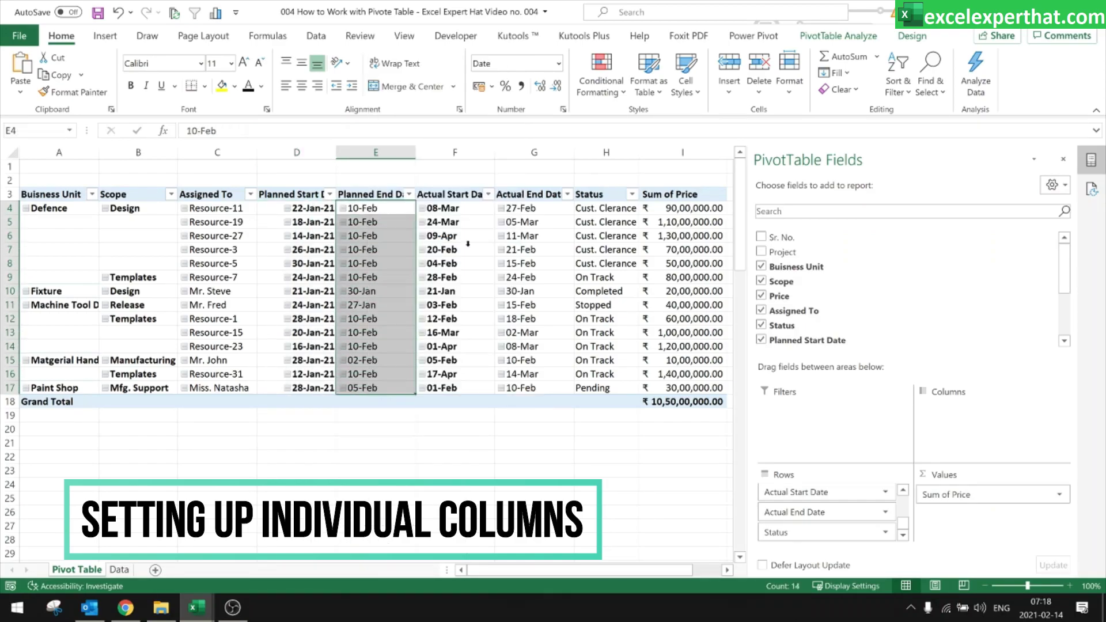
left_click_drag(471, 208, 461, 387)
right_click(461, 387)
left_click(510, 240)
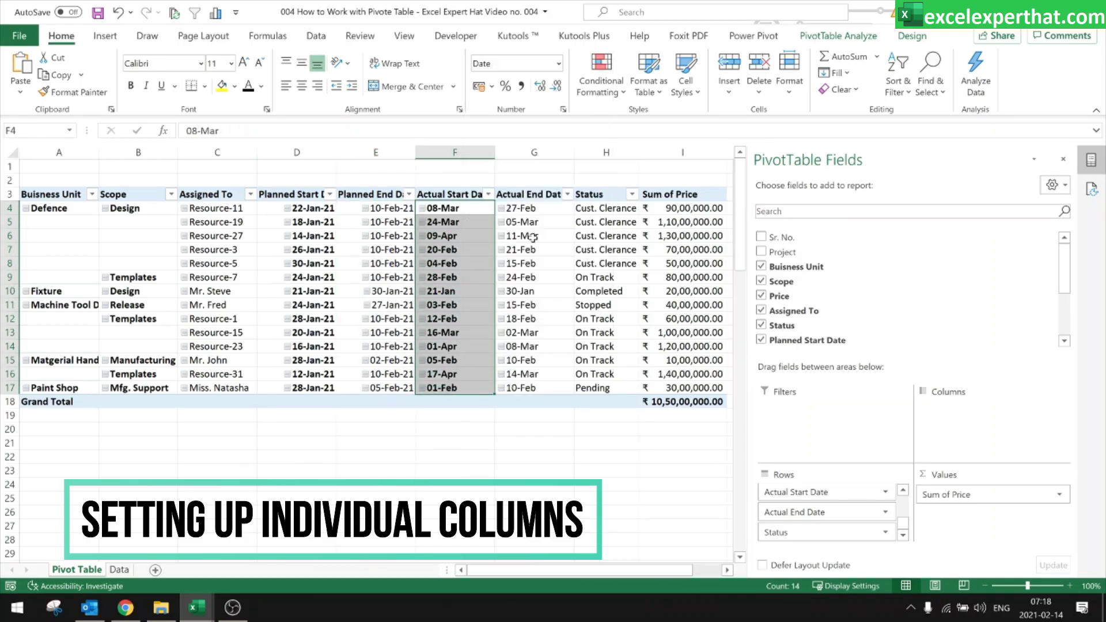
left_click_drag(533, 208, 531, 387)
right_click(531, 387)
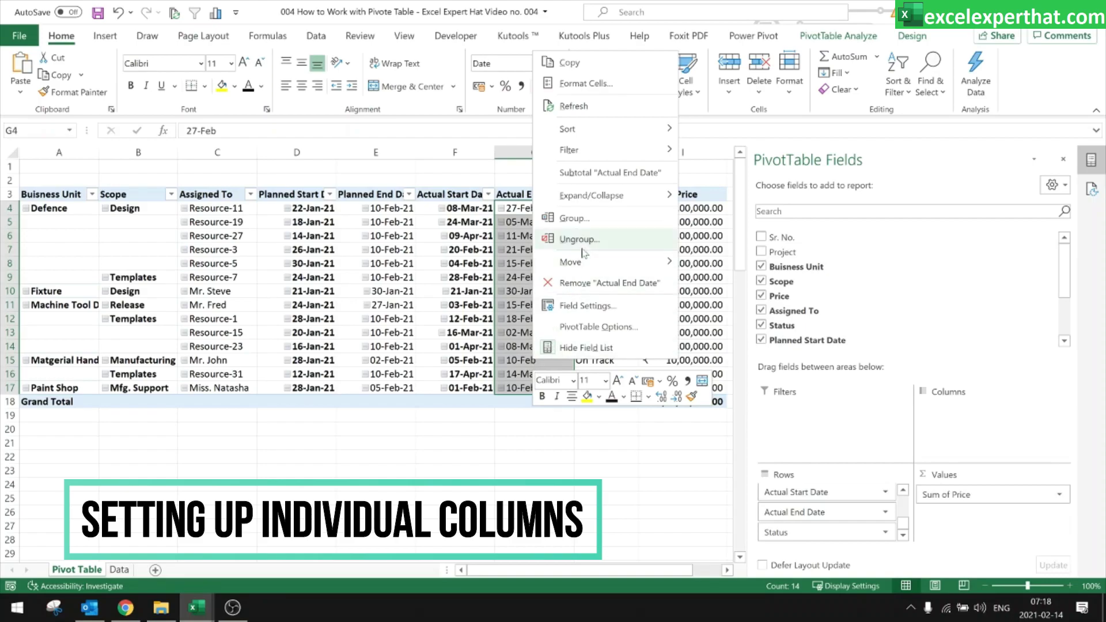
left_click(579, 240)
Collapse and expand the Defence group twice, then select the Buisness Unit header
left_click(463, 446)
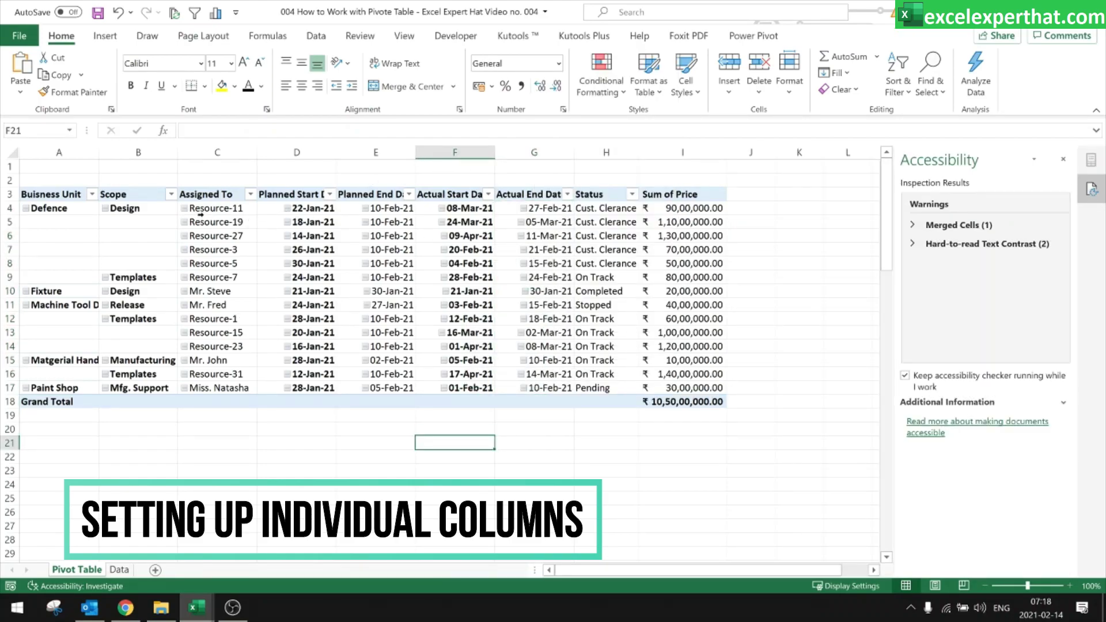
left_click(26, 208)
left_click(26, 209)
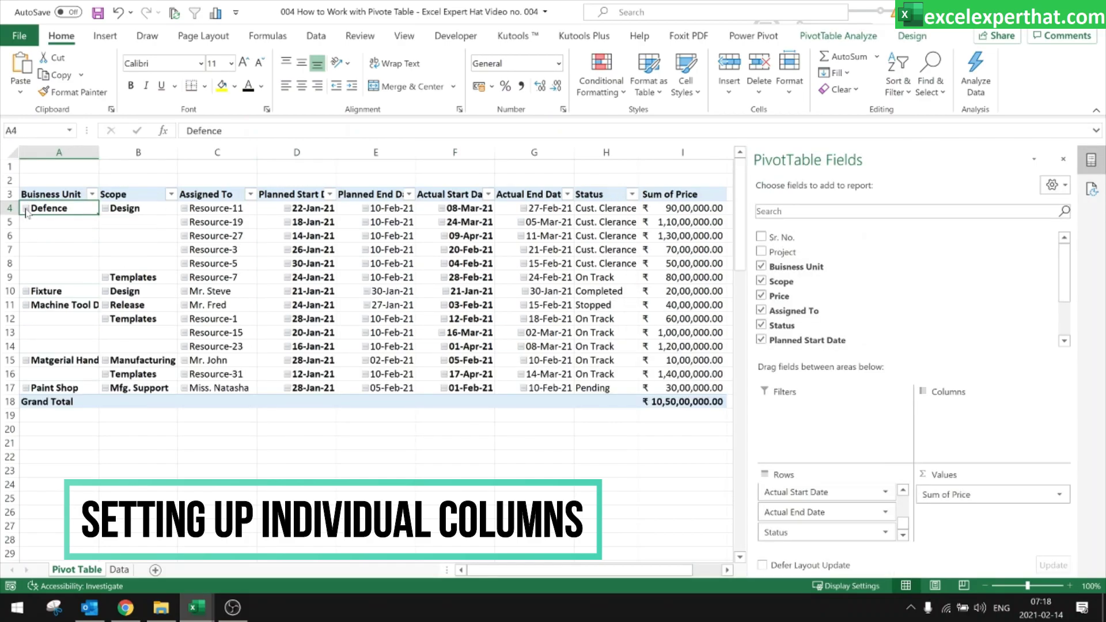
left_click(26, 209)
left_click(26, 208)
left_click(212, 443)
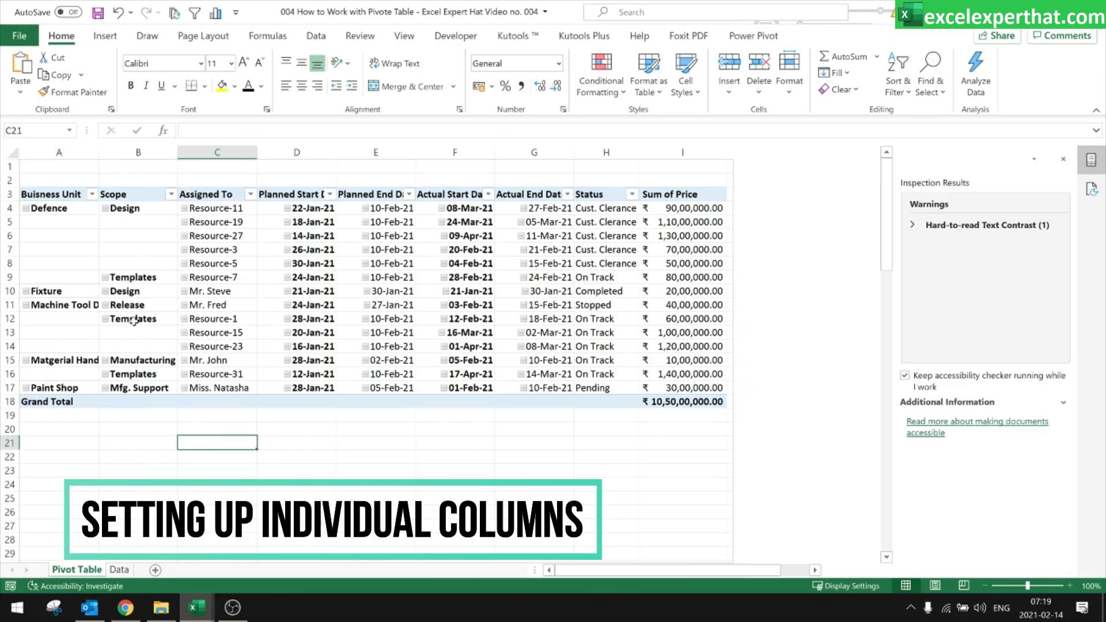
left_click(50, 197)
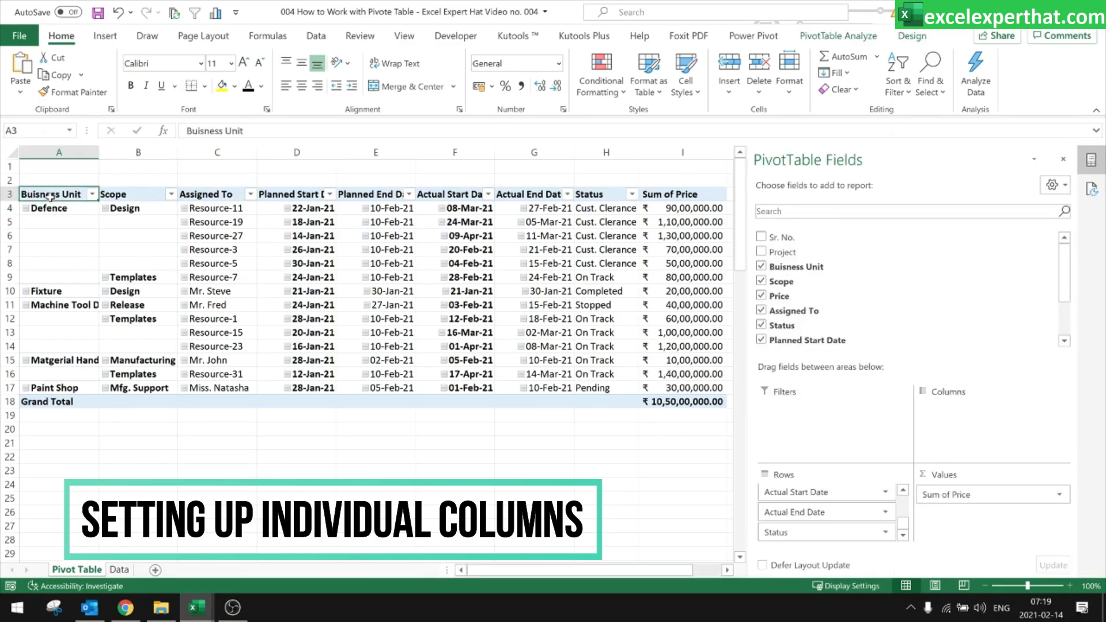
Uncheck 'Show expand/collapse buttons' on the Display tab of PivotTable Options
right_click(50, 197)
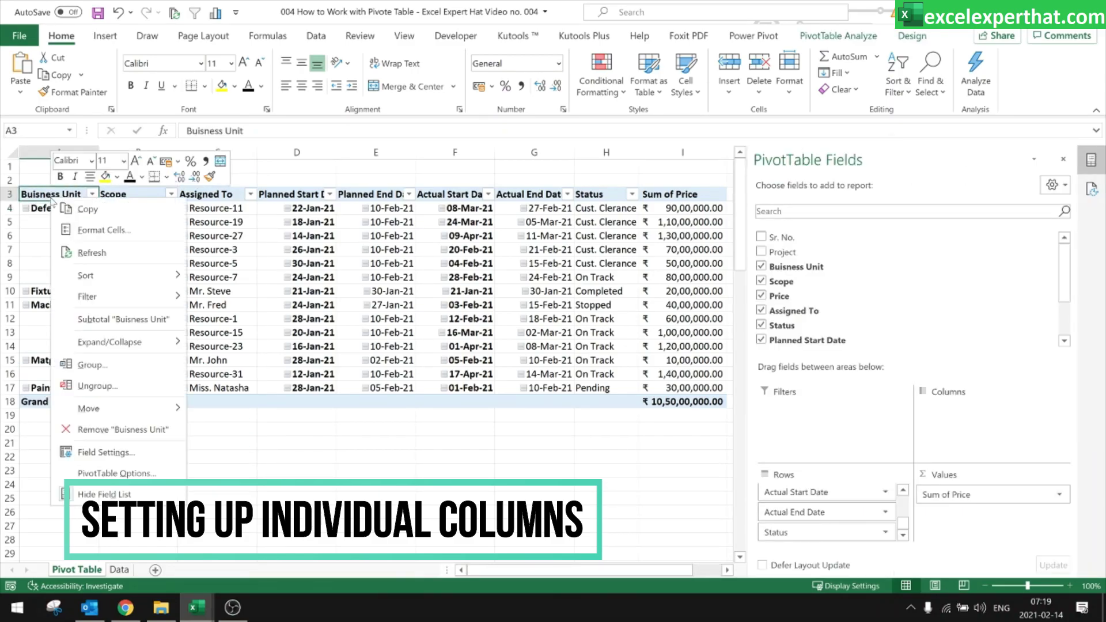
left_click(110, 478)
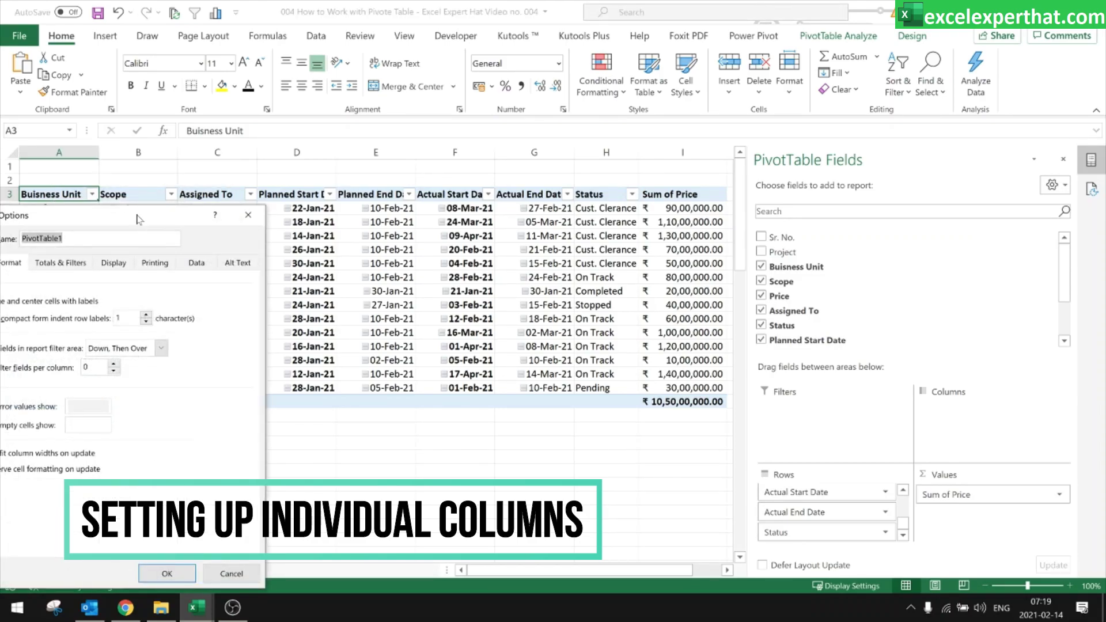
left_click_drag(139, 219, 592, 165)
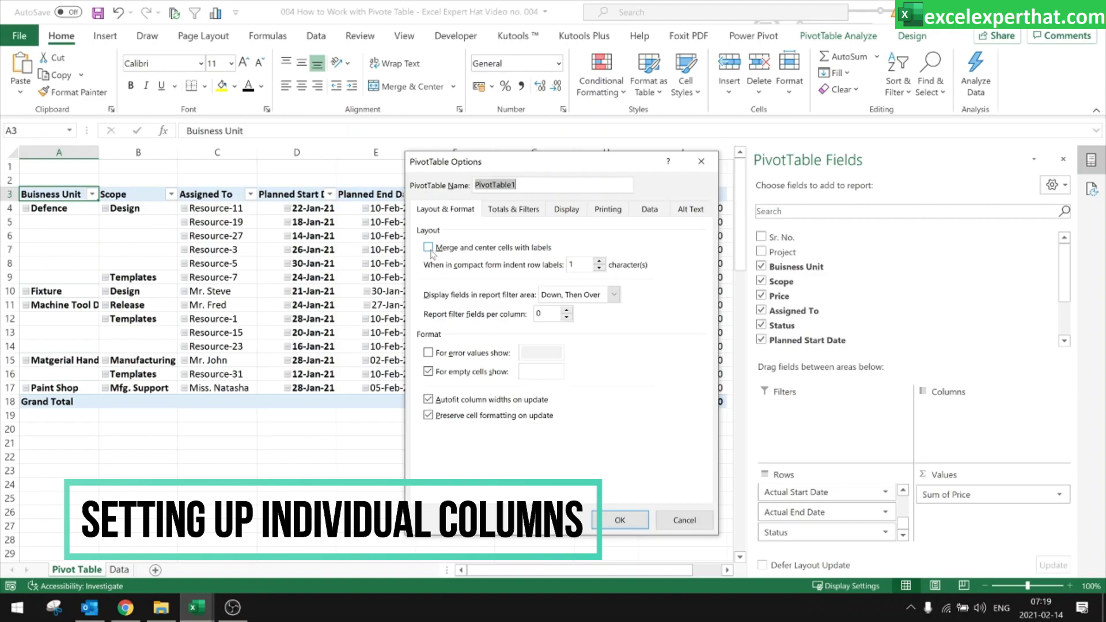
left_click(501, 212)
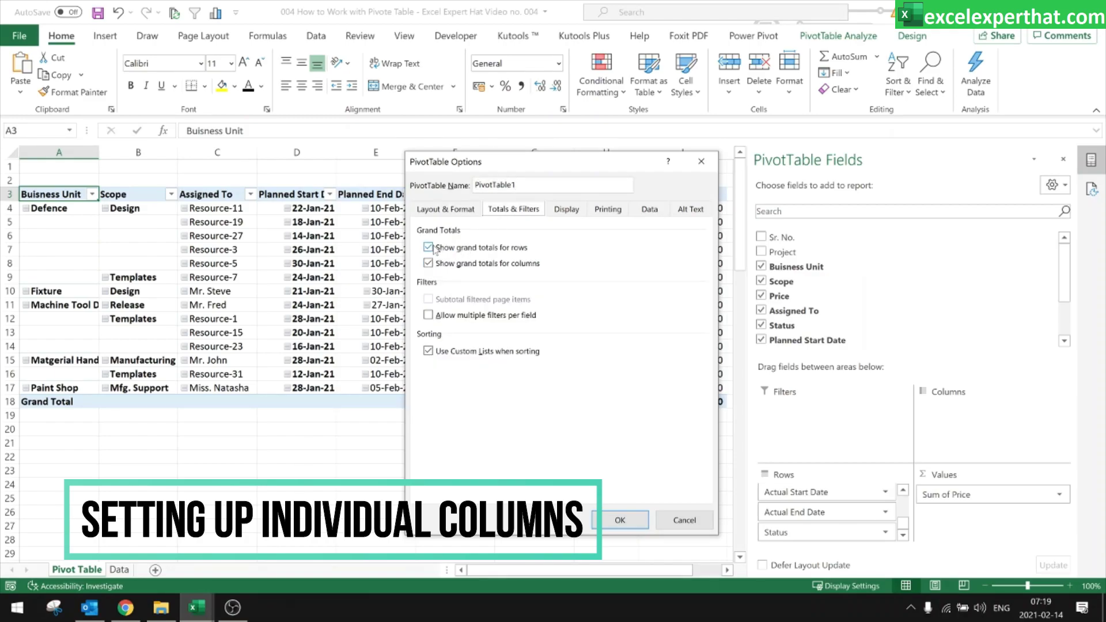
left_click(566, 210)
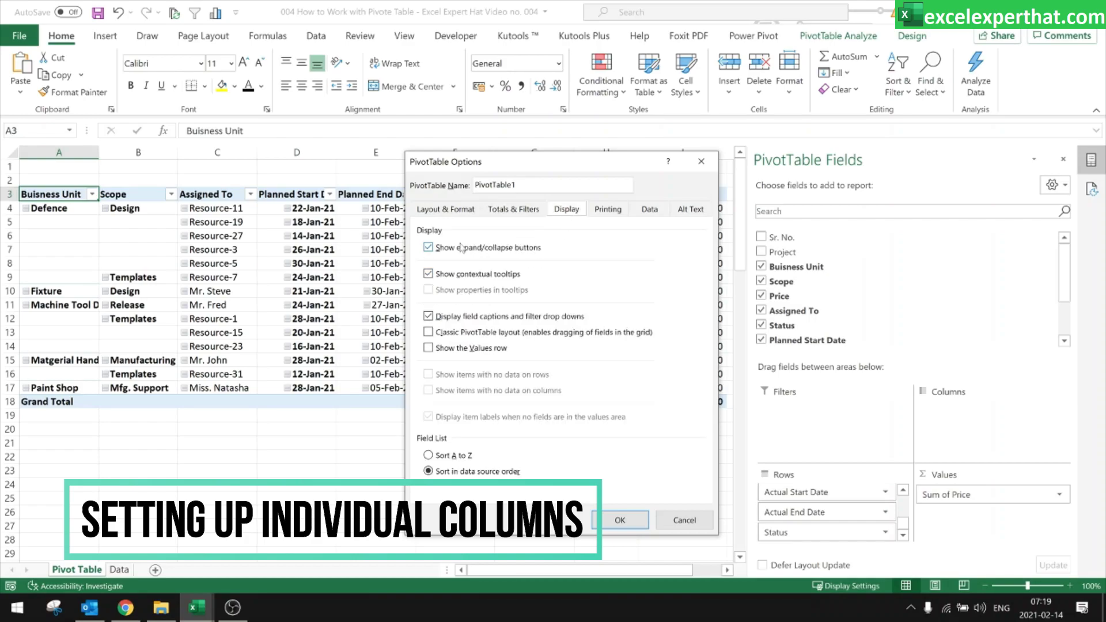
left_click(428, 248)
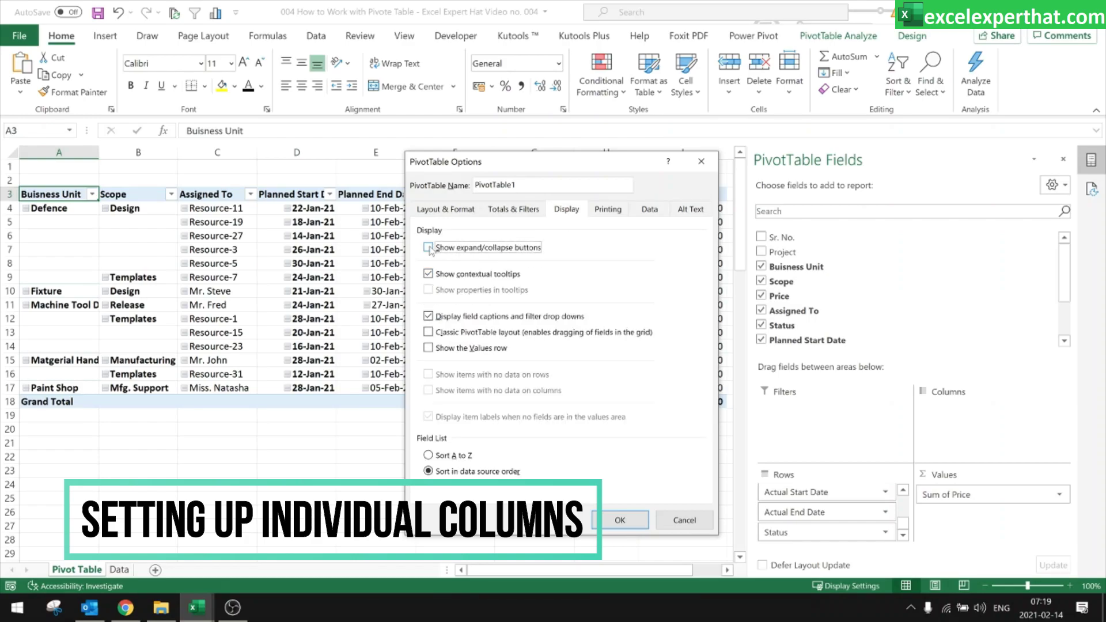
left_click(620, 521)
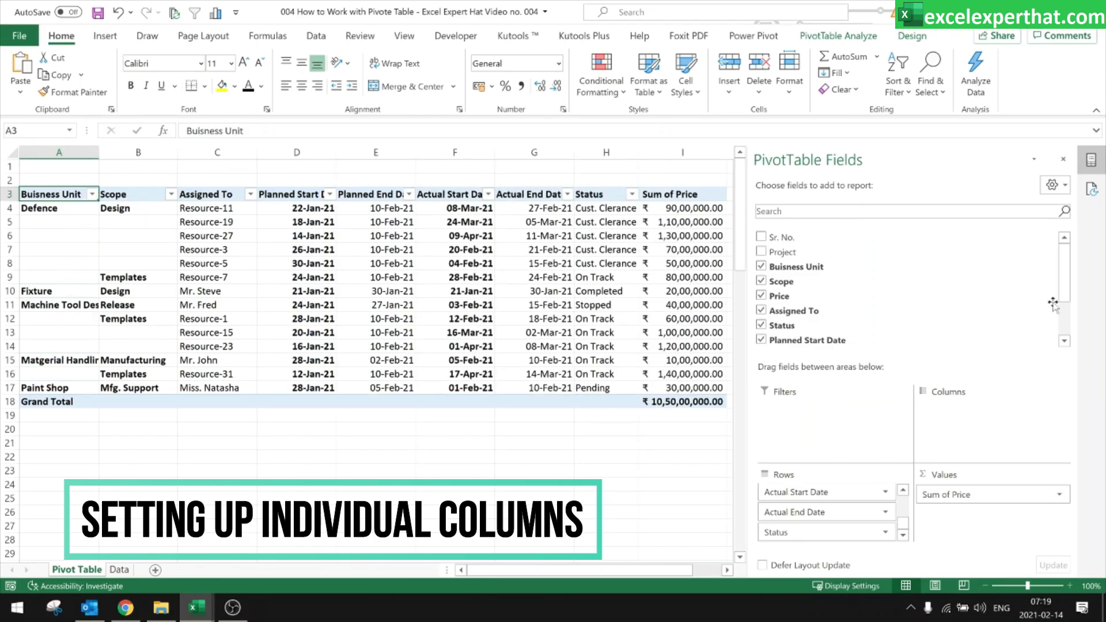
left_click(506, 433)
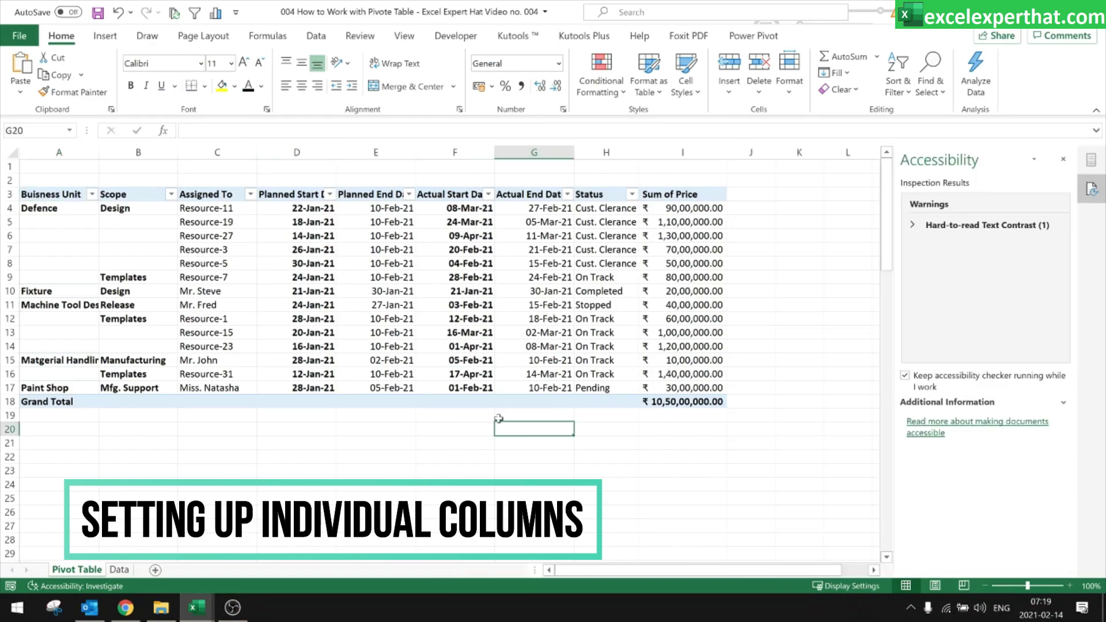
left_click(208, 208)
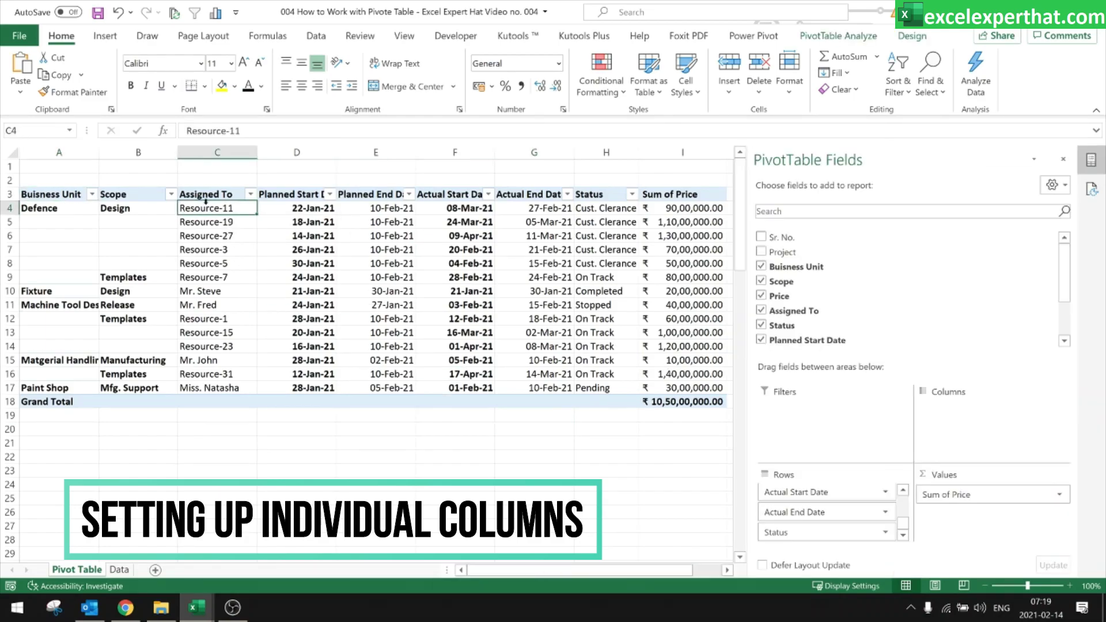
left_click(91, 194)
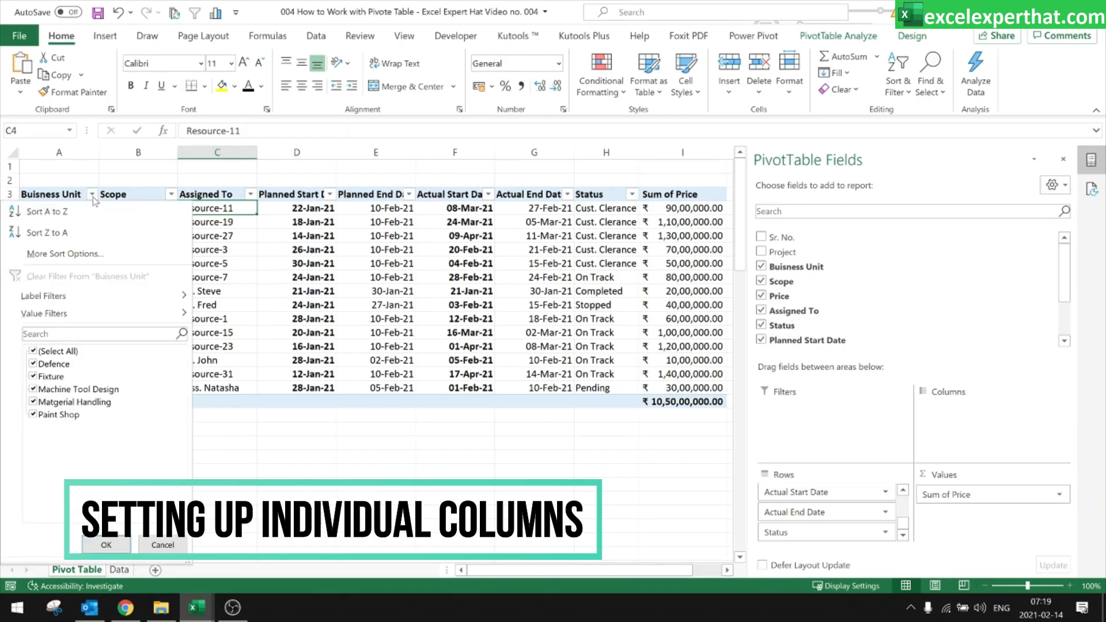
left_click(33, 364)
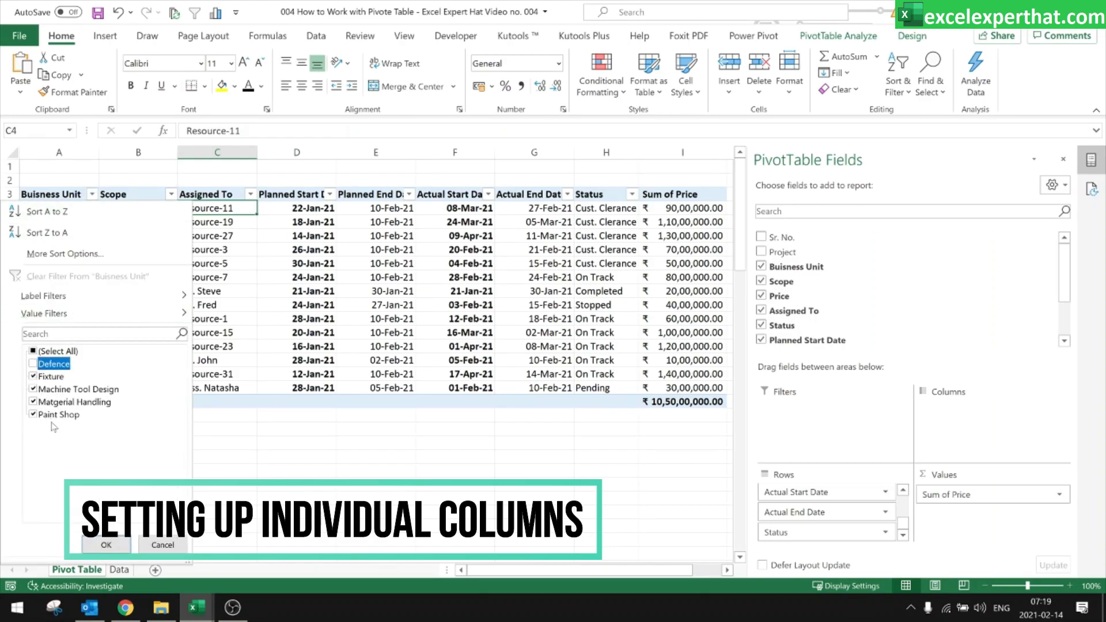
left_click(105, 544)
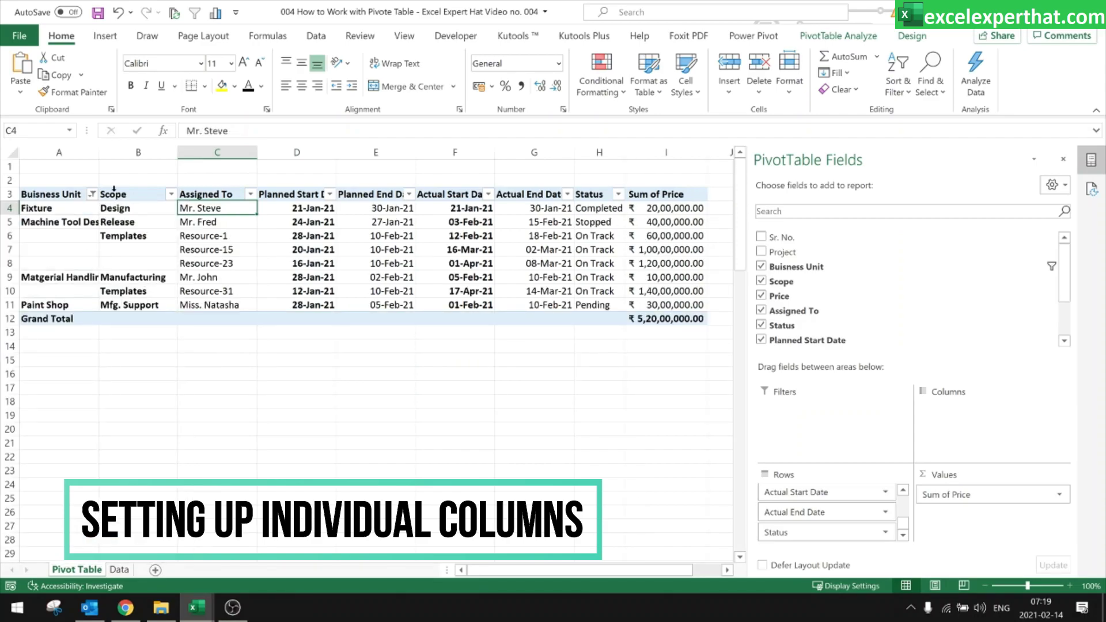
left_click(93, 195)
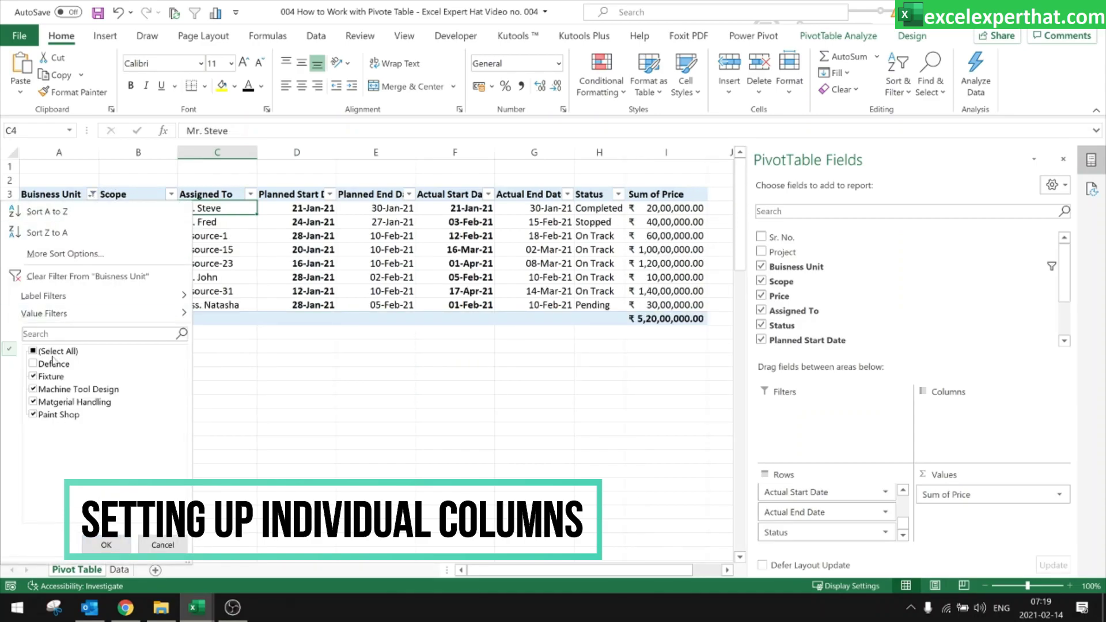
left_click(105, 544)
left_click(217, 429)
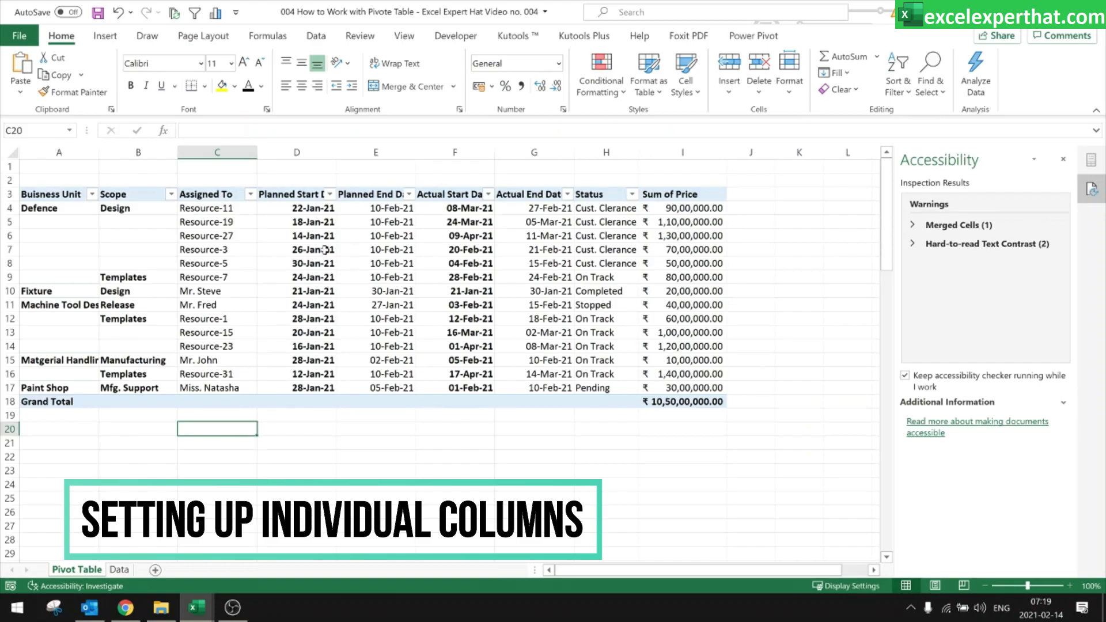
left_click_drag(8, 194, 9, 277)
Insert seven blank rows at rows 3–9 above the pivot table
right_click(9, 195)
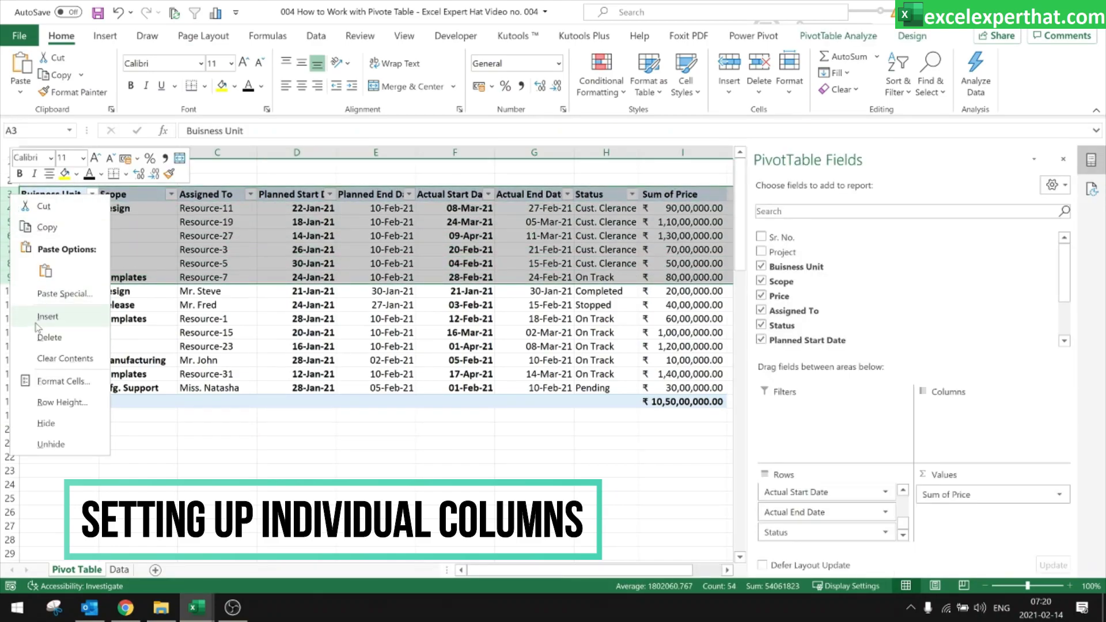
left_click(34, 315)
left_click(346, 258)
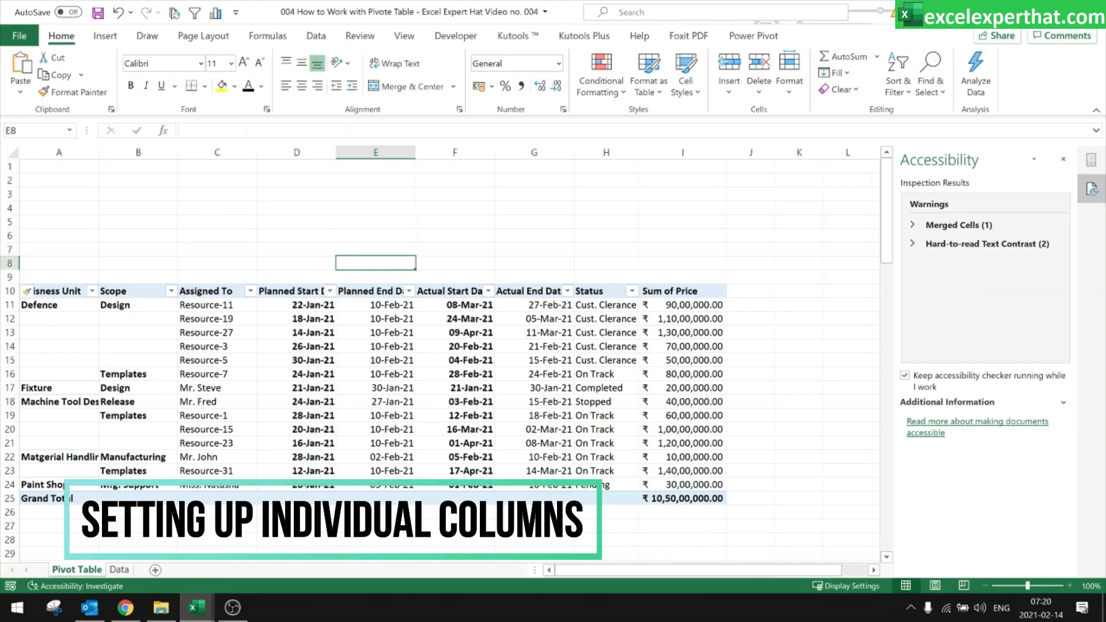
Open the Insert Slicers dialog for the PivotTable from the Insert tab
left_click(62, 289)
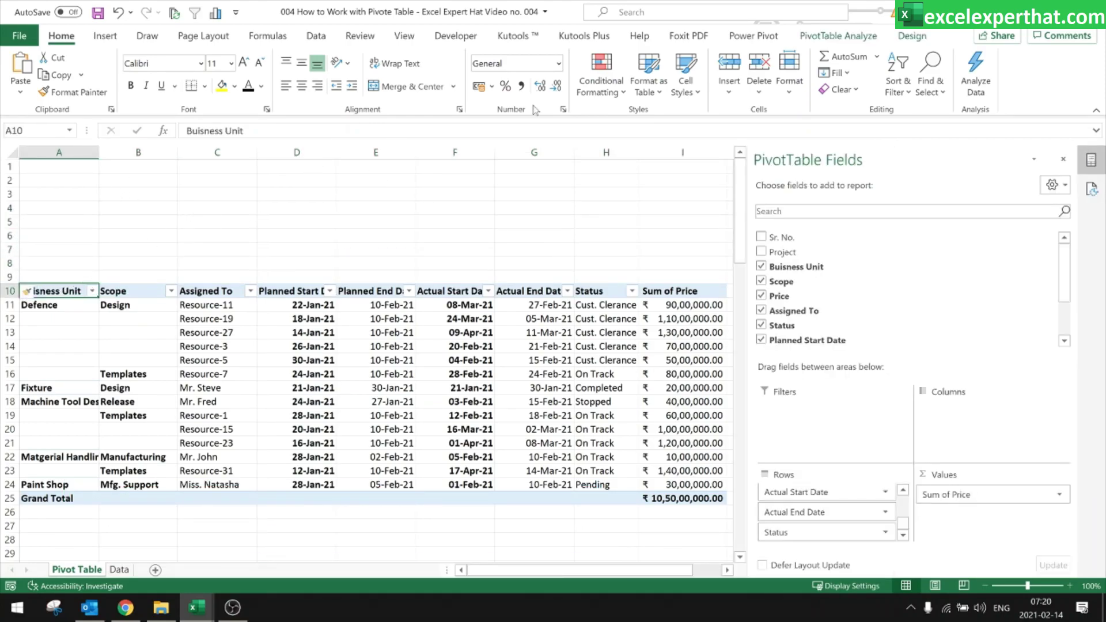
left_click(57, 342)
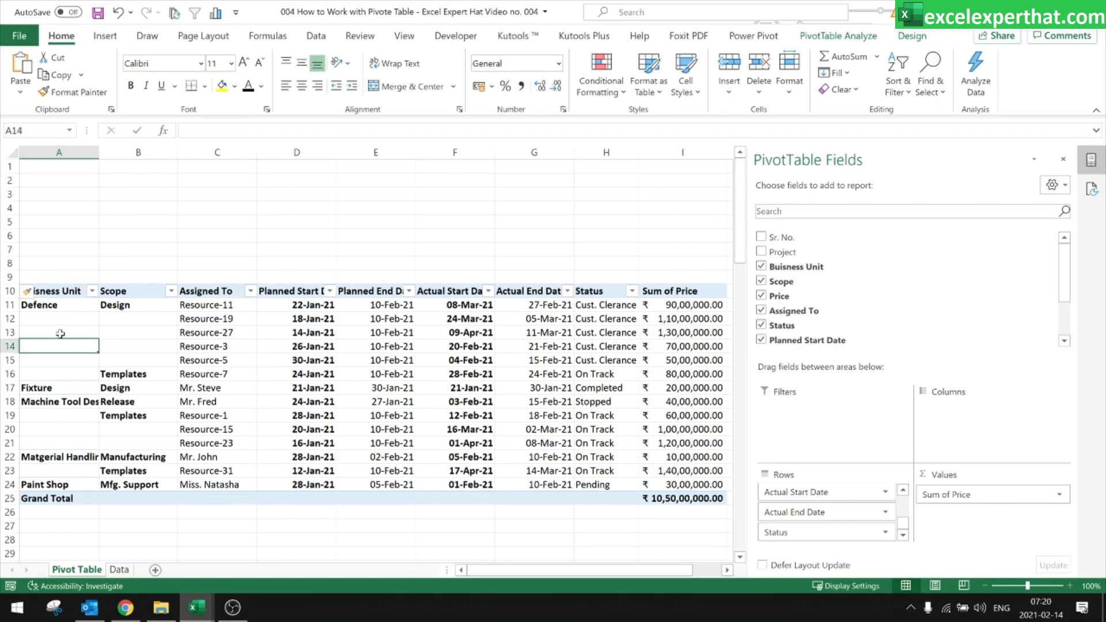
left_click(65, 296)
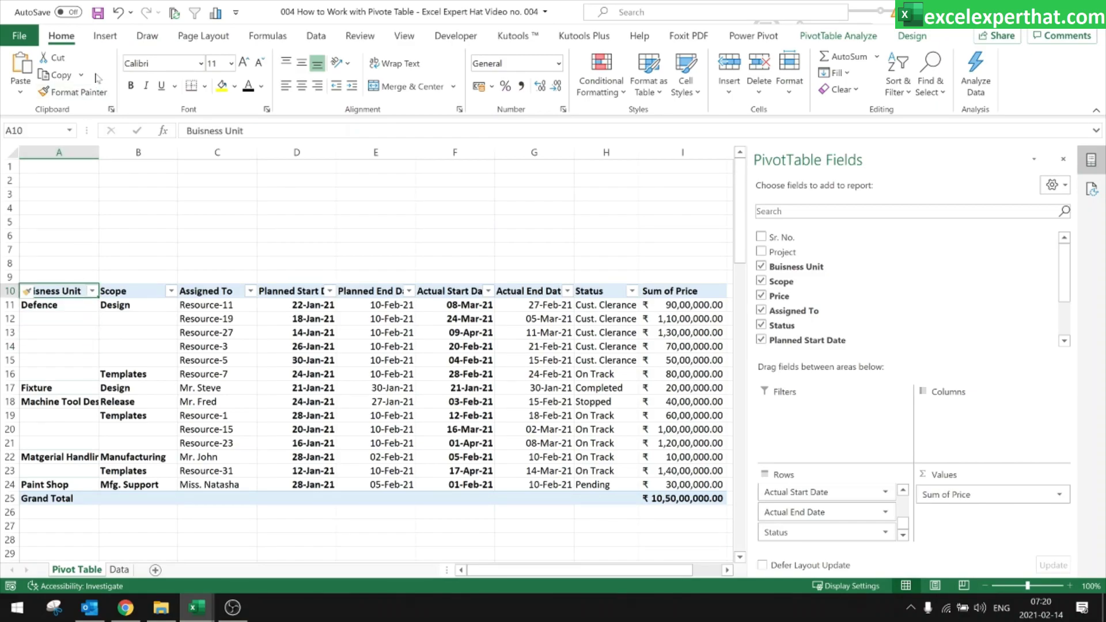
left_click(105, 36)
left_click(693, 72)
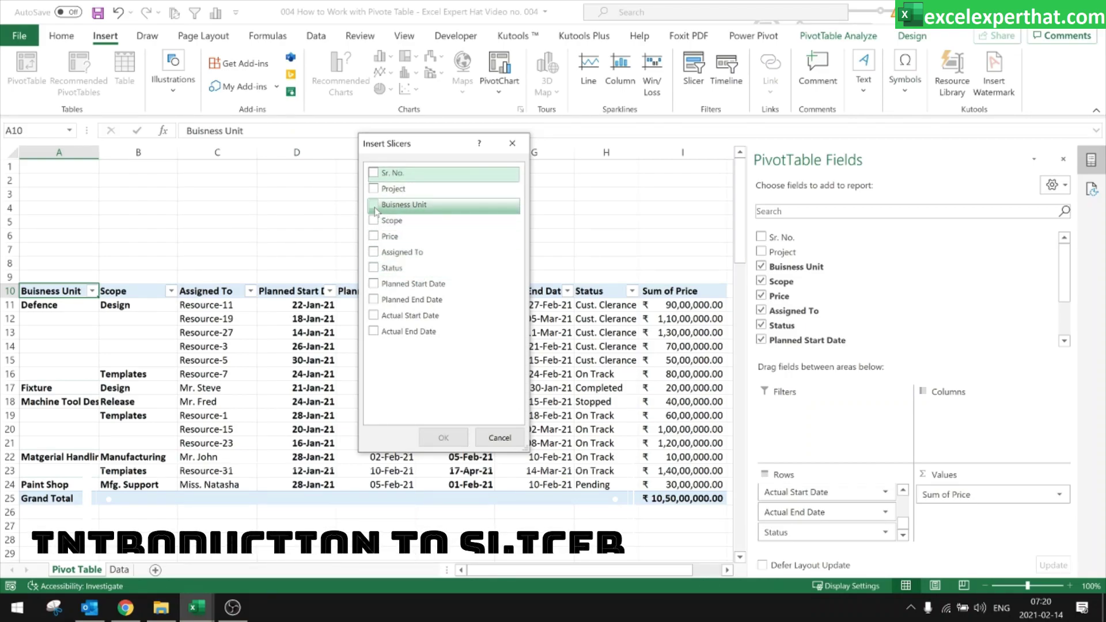
Create slicers for Buisness Unit, Scope and Assigned To
left_click(375, 208)
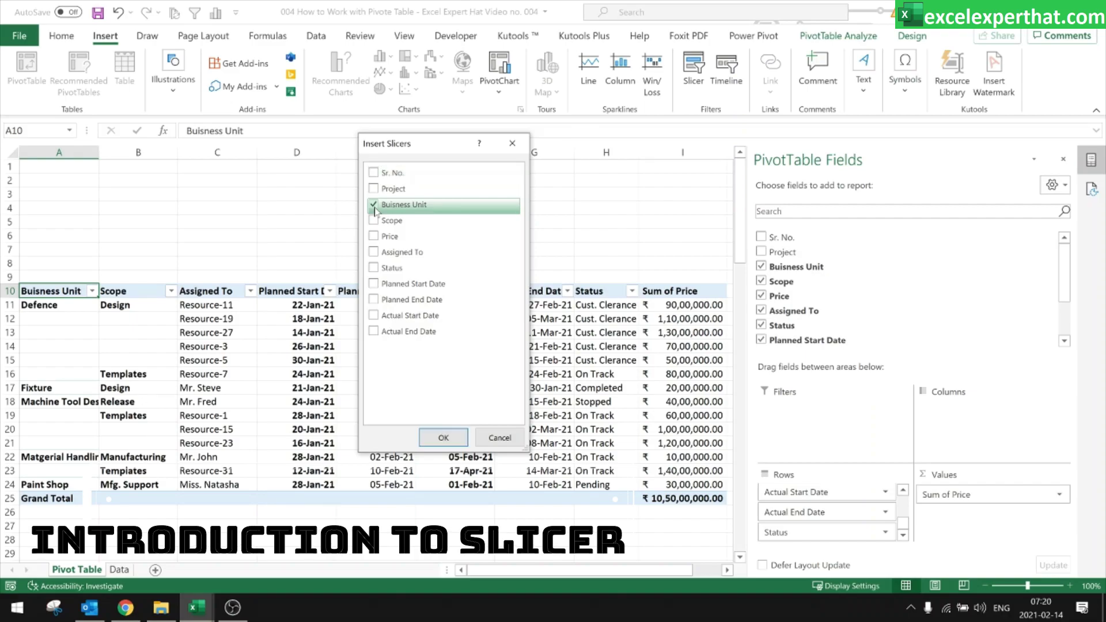
left_click(374, 221)
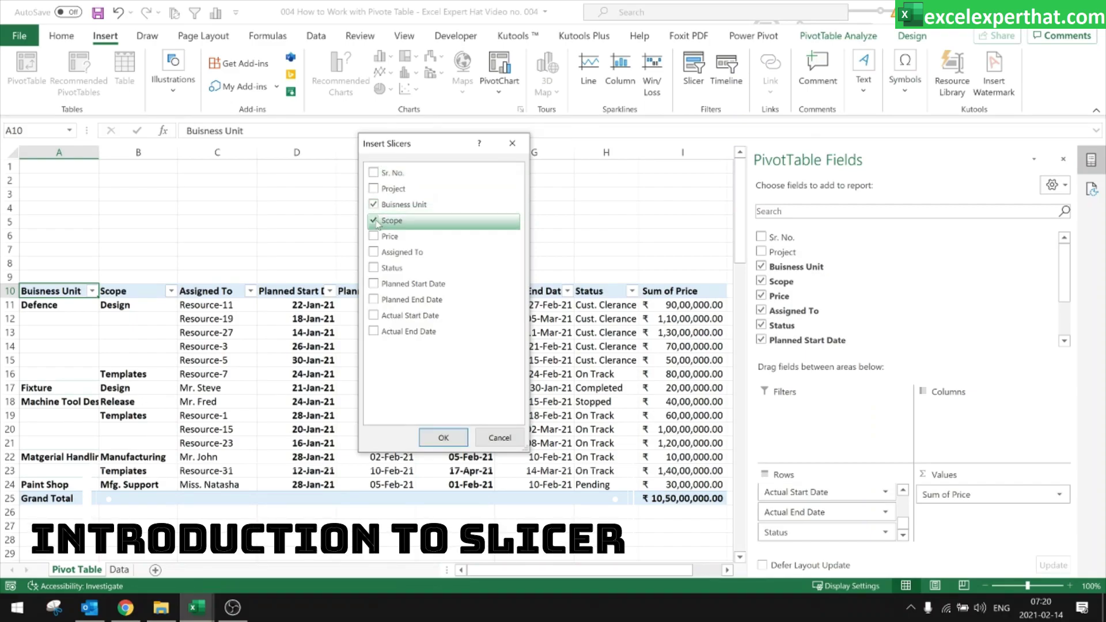
left_click(373, 253)
left_click(443, 437)
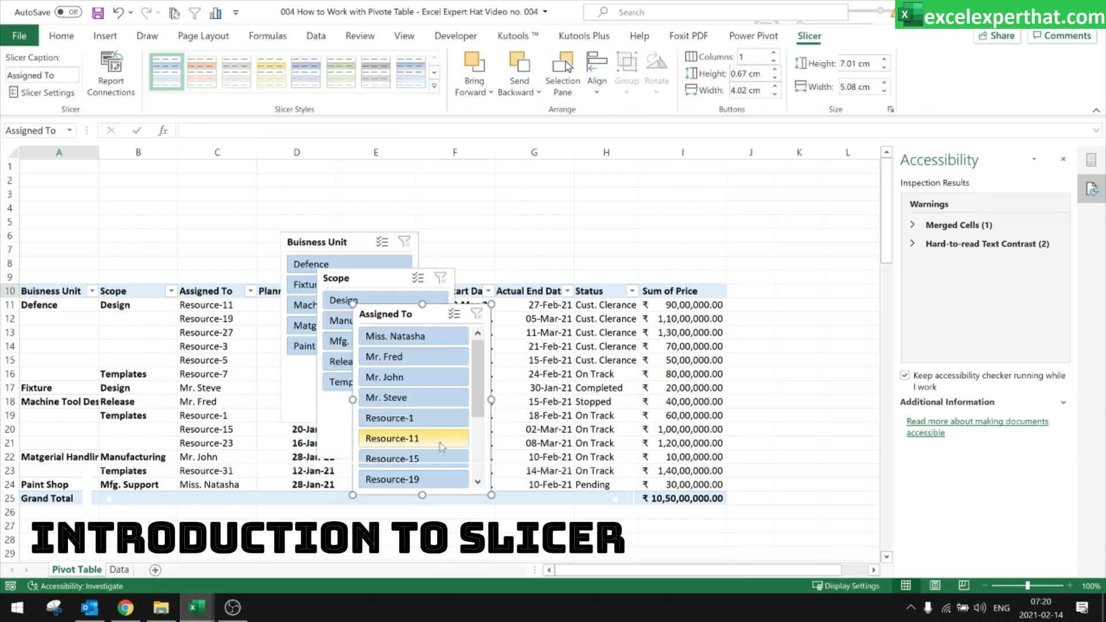
Arrange the Buisness Unit, Scope and Assigned To slicers side by side
left_click_drag(489, 346, 634, 211)
left_click_drag(450, 295, 488, 198)
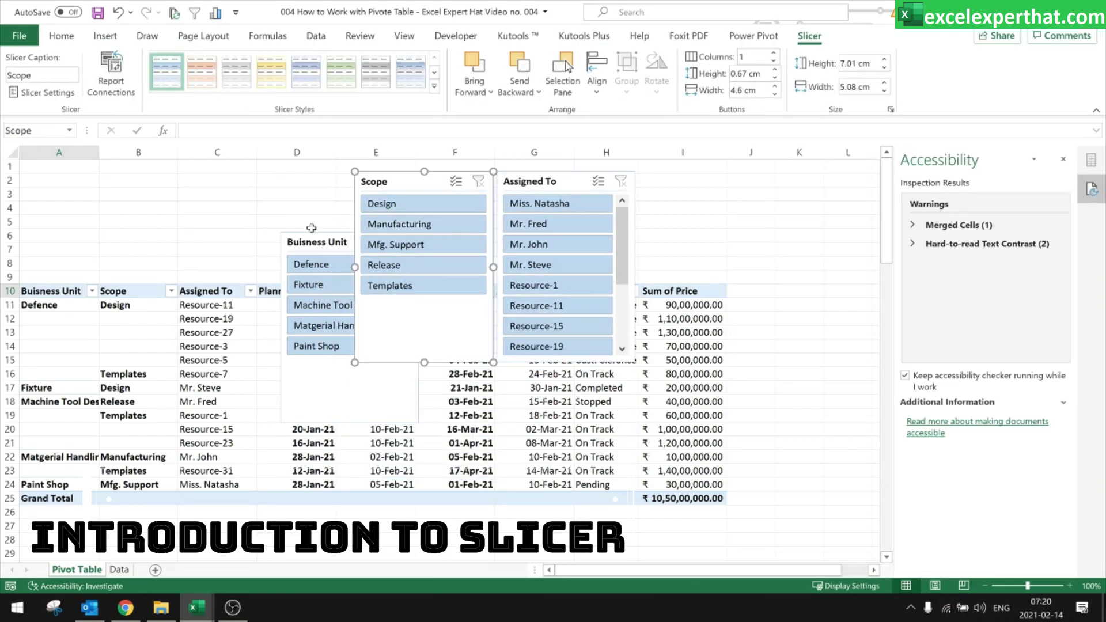
left_click_drag(279, 284, 211, 223)
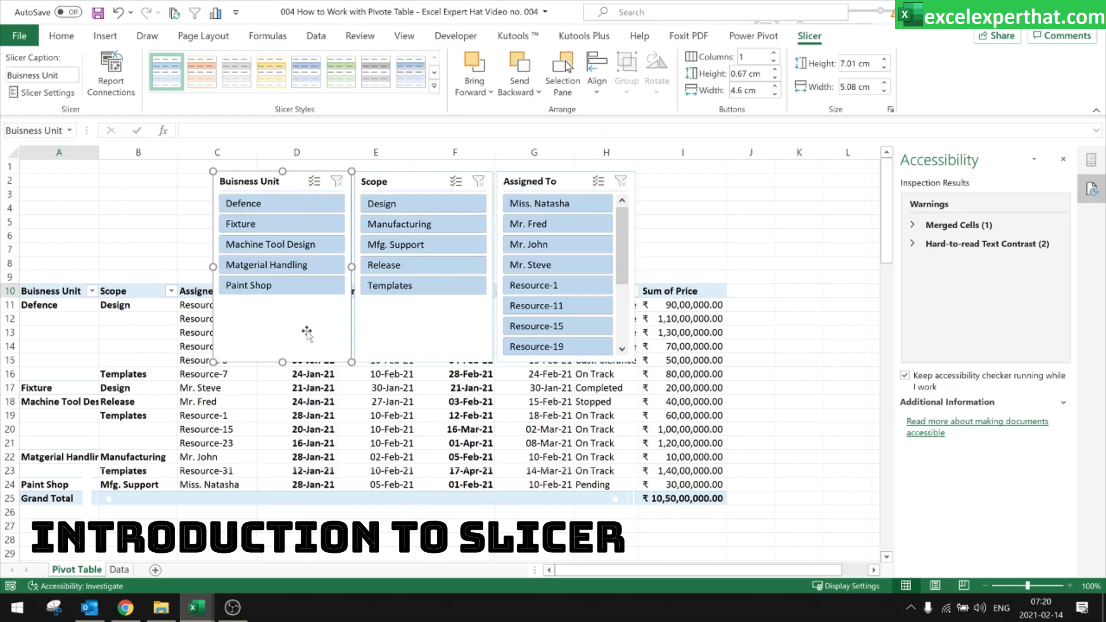
Set all three slicers to show buttons in 2 columns
left_click(385, 183, "ctrl")
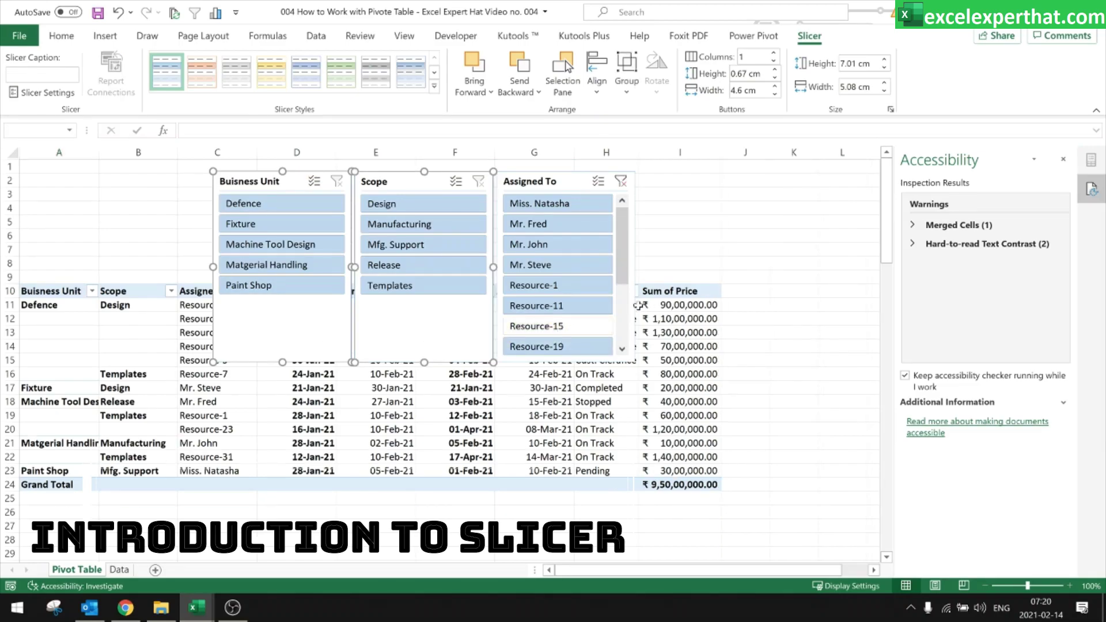
left_click(633, 300, "ctrl")
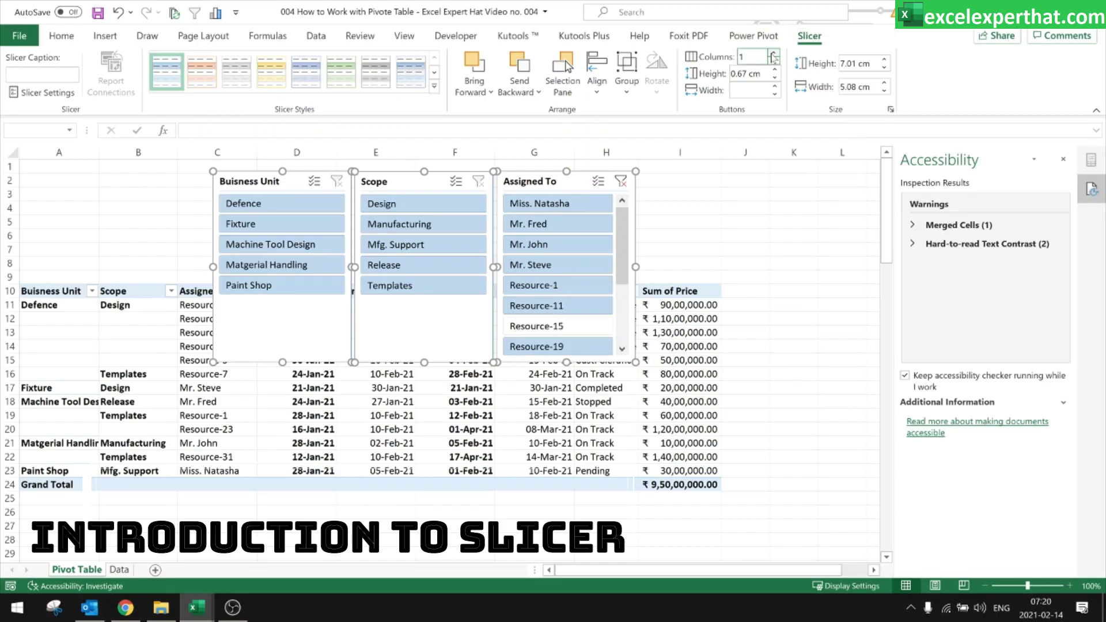
left_click(774, 53)
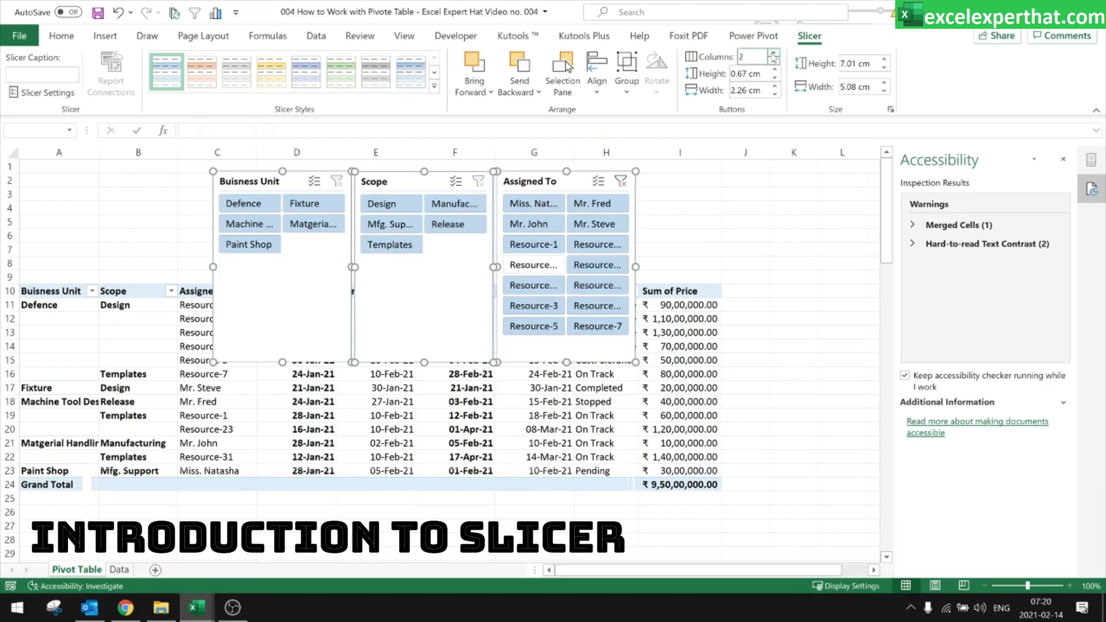
left_click(667, 224)
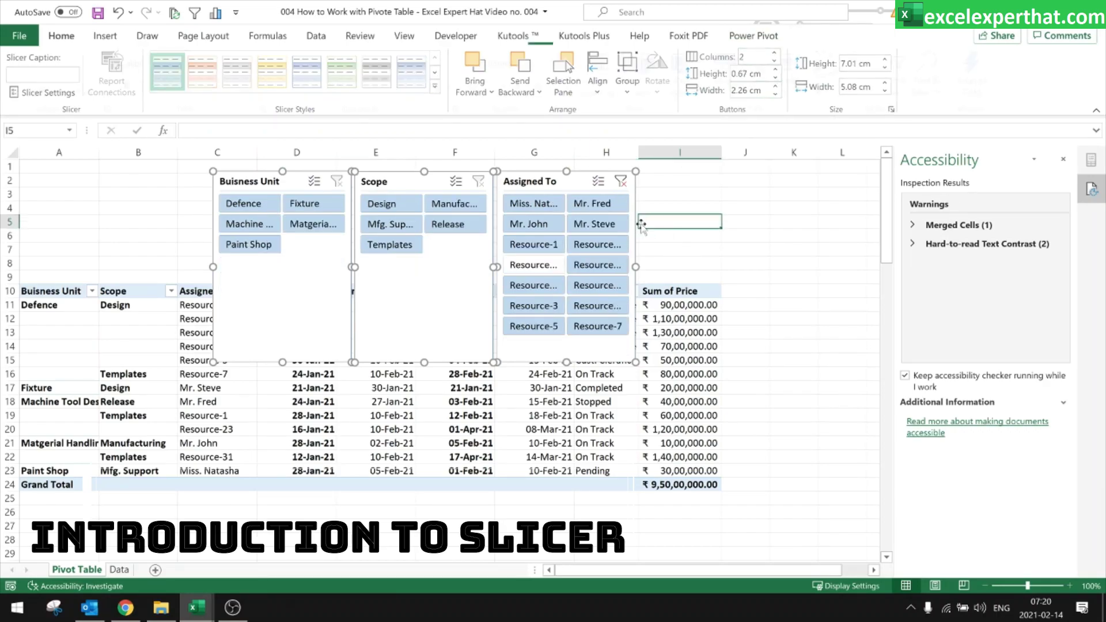
Give the Assigned To slicer 3 button columns, widening and shortening it
left_click(635, 226)
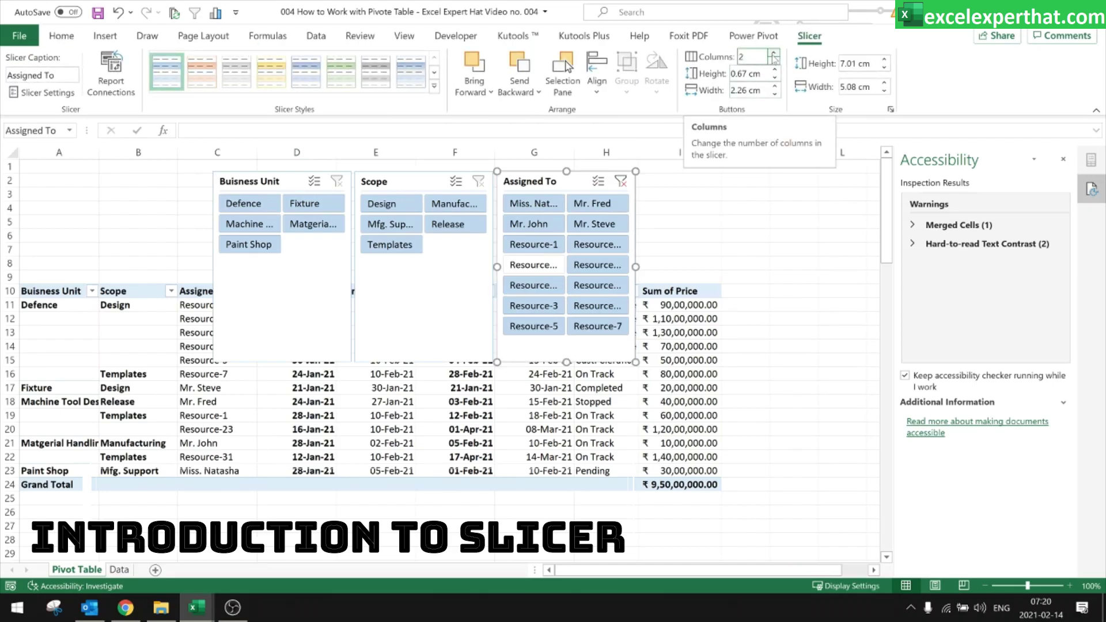
left_click(774, 53)
left_click_drag(635, 267, 777, 268)
left_click_drag(638, 363, 646, 303)
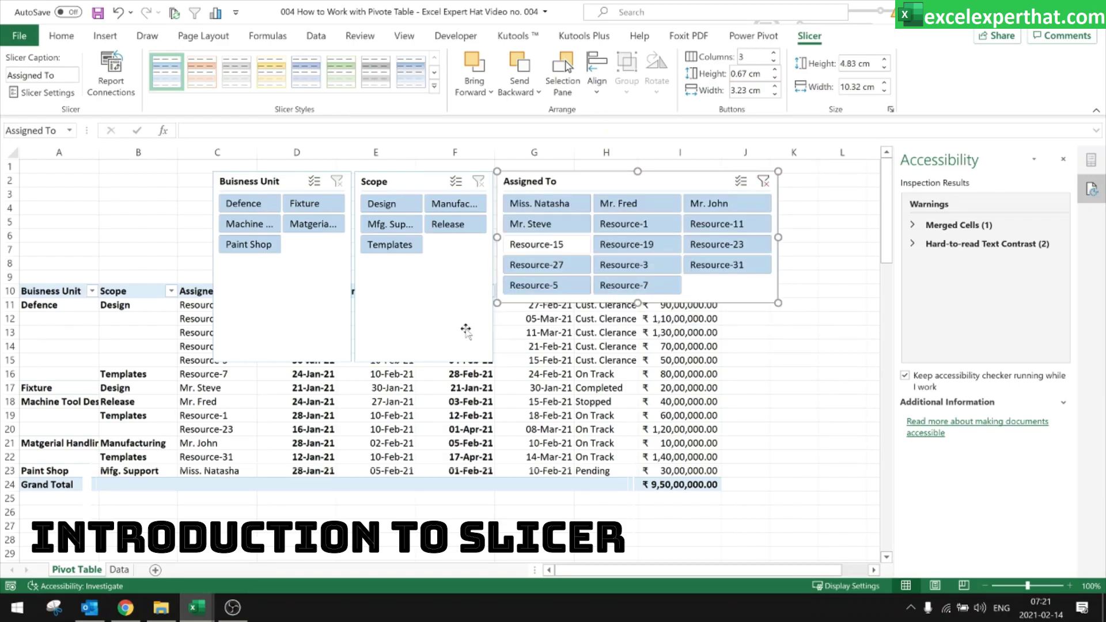
Shorten the Scope and Buisness Unit slicers to 4.73 cm, then move all three top-left
left_click(464, 324)
left_click_drag(424, 363, 445, 298)
left_click(297, 353)
left_click_drag(284, 362, 304, 299)
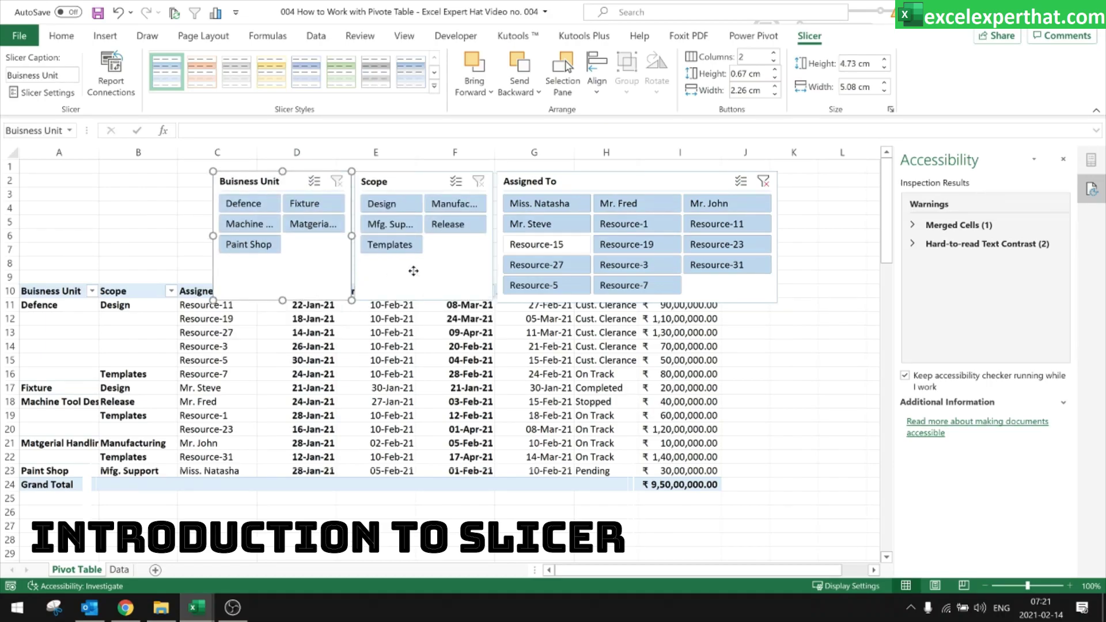
left_click(409, 271, "ctrl")
left_click(764, 296, "ctrl")
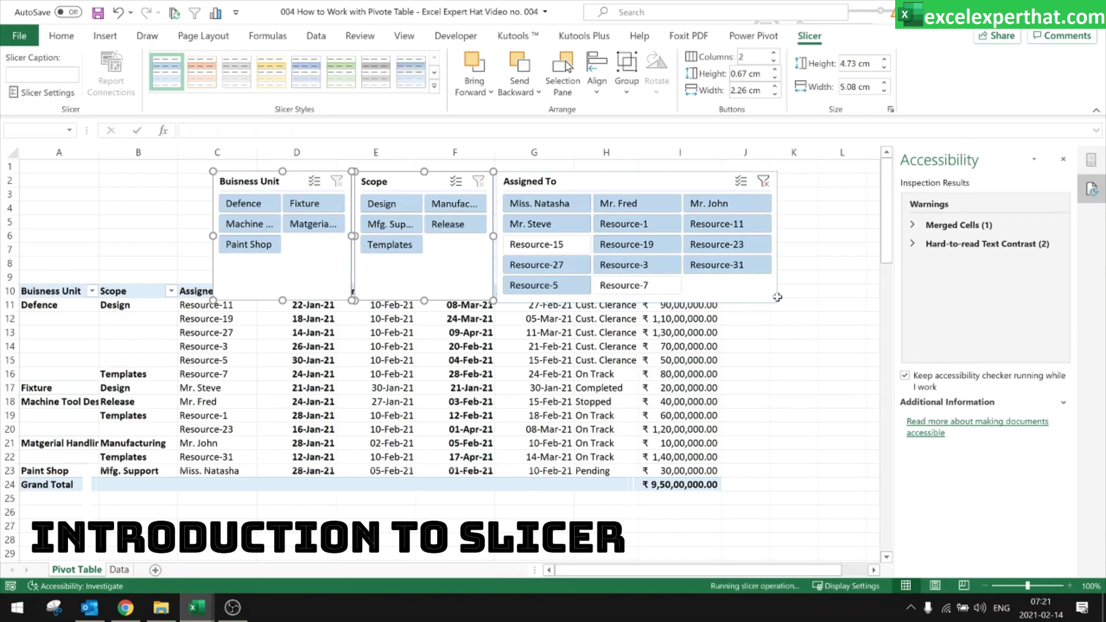
left_click_drag(752, 295, 575, 284)
Insert two blank rows at rows 7–8 and clear the Assigned To slicer filter
key("Escape")
key("shift+space")
key("shift+Down")
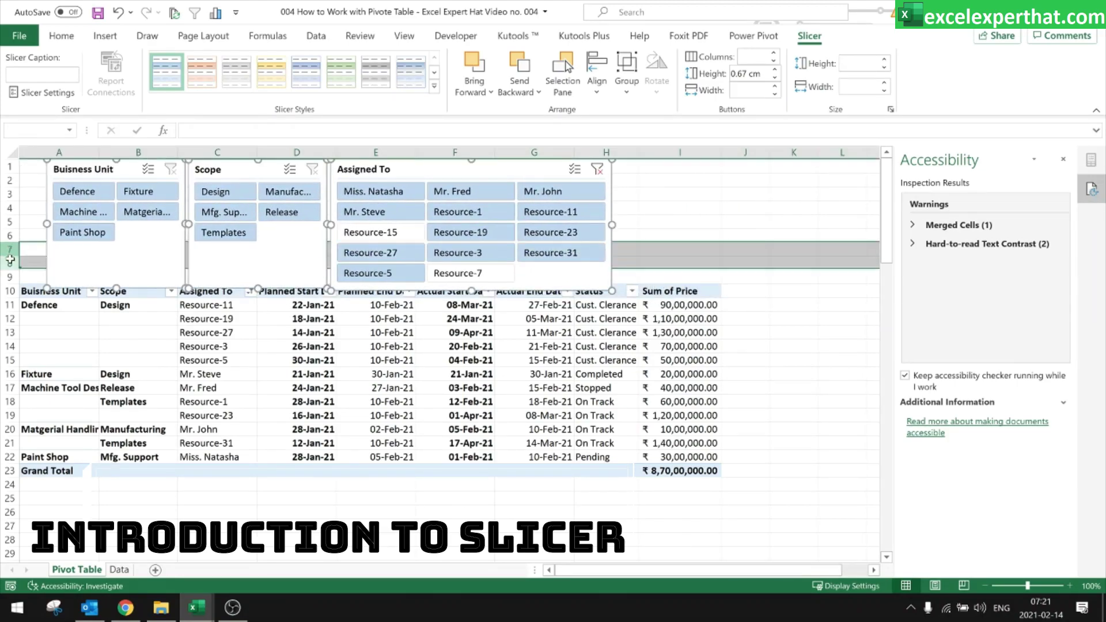
right_click(9, 256)
left_click(23, 369)
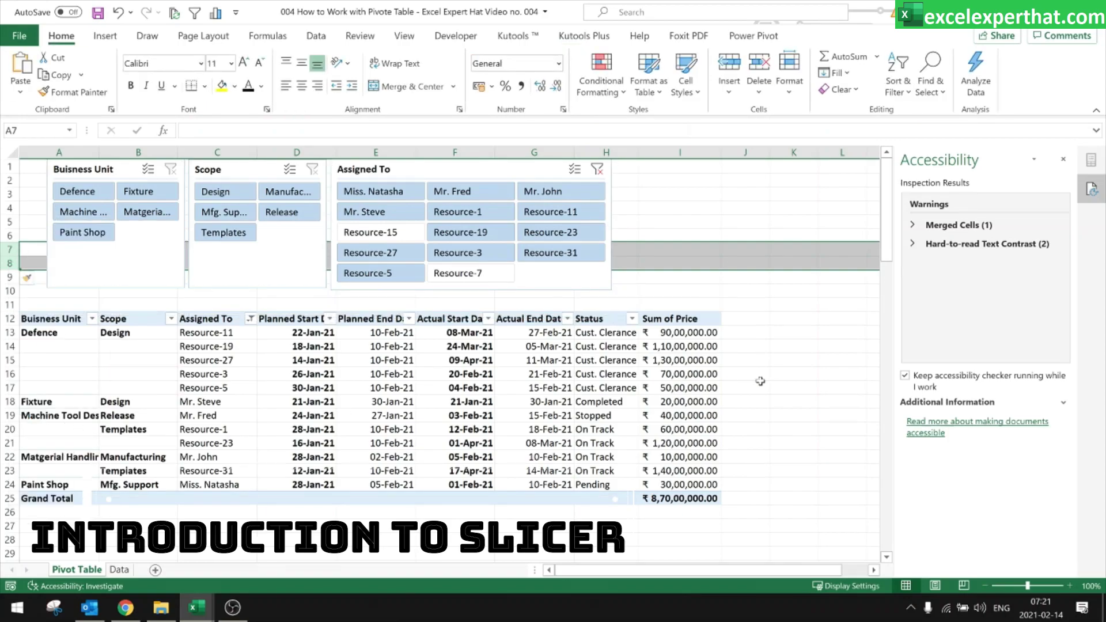
left_click(809, 385)
left_click(597, 169)
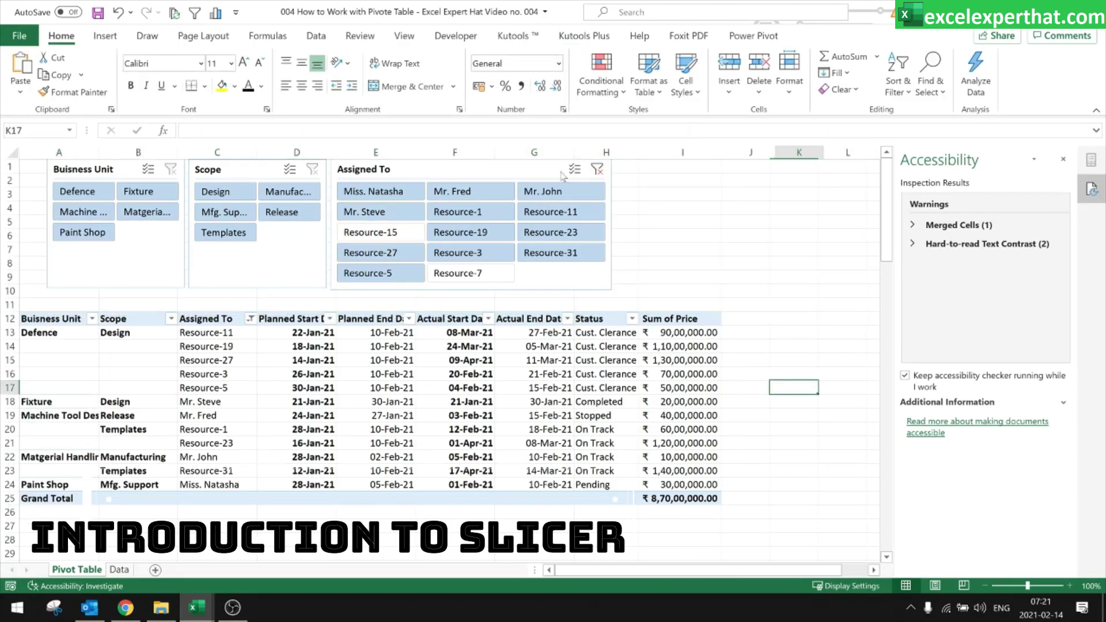
Filter by Defence, Machine Tool, Paint Shop, Matgerial Handling and Fixture, then clear Buisness Unit
left_click(91, 196)
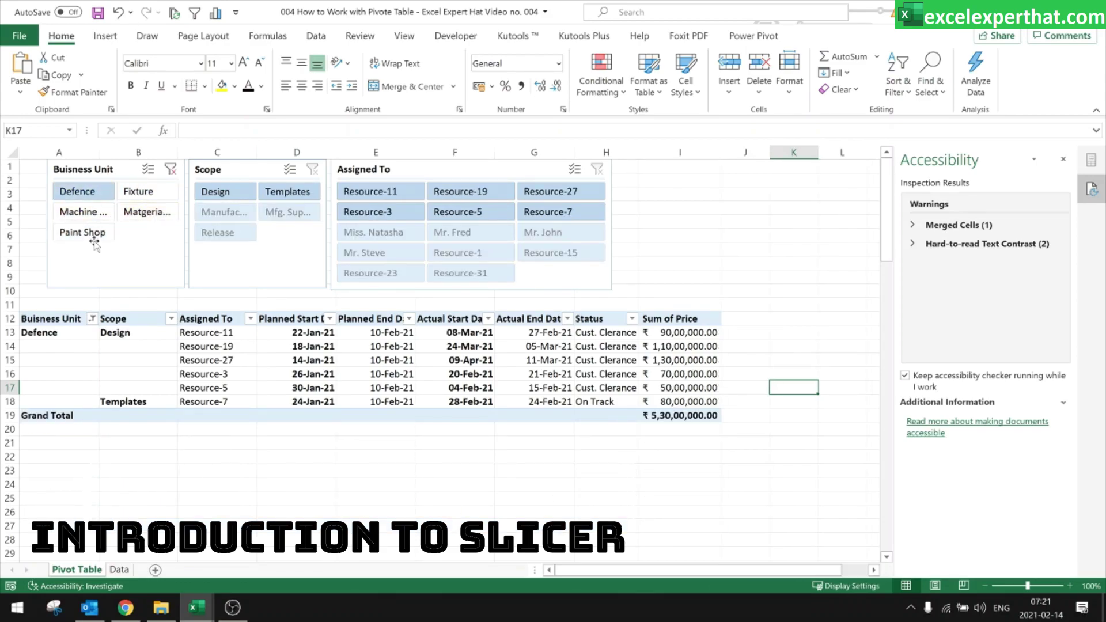
left_click(81, 212)
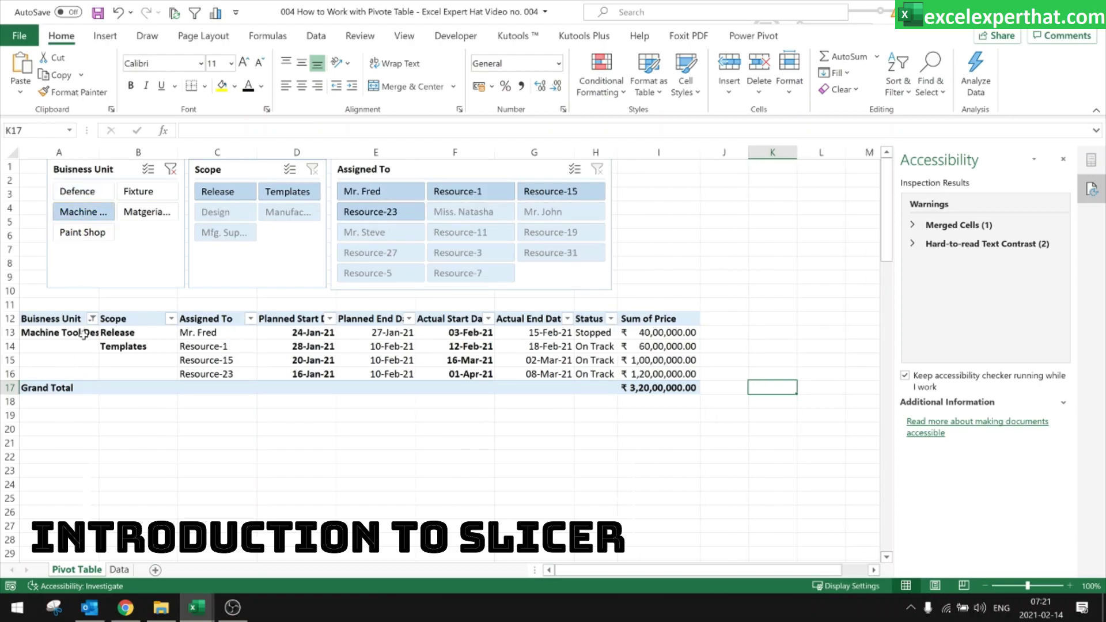
left_click(83, 232)
left_click(141, 212)
left_click(144, 192)
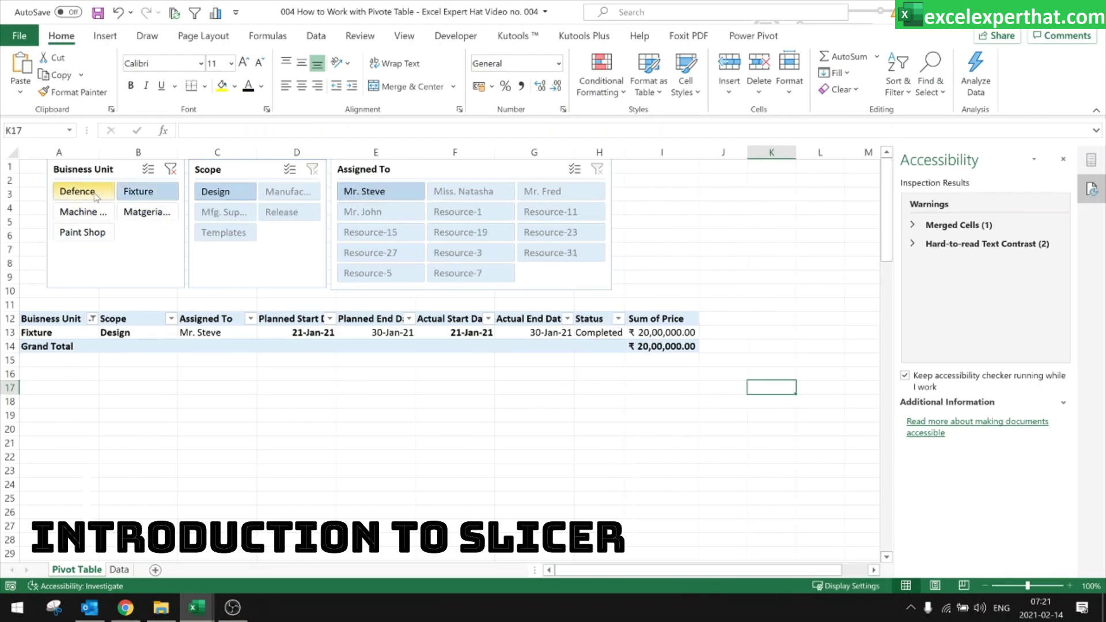
left_click(170, 170)
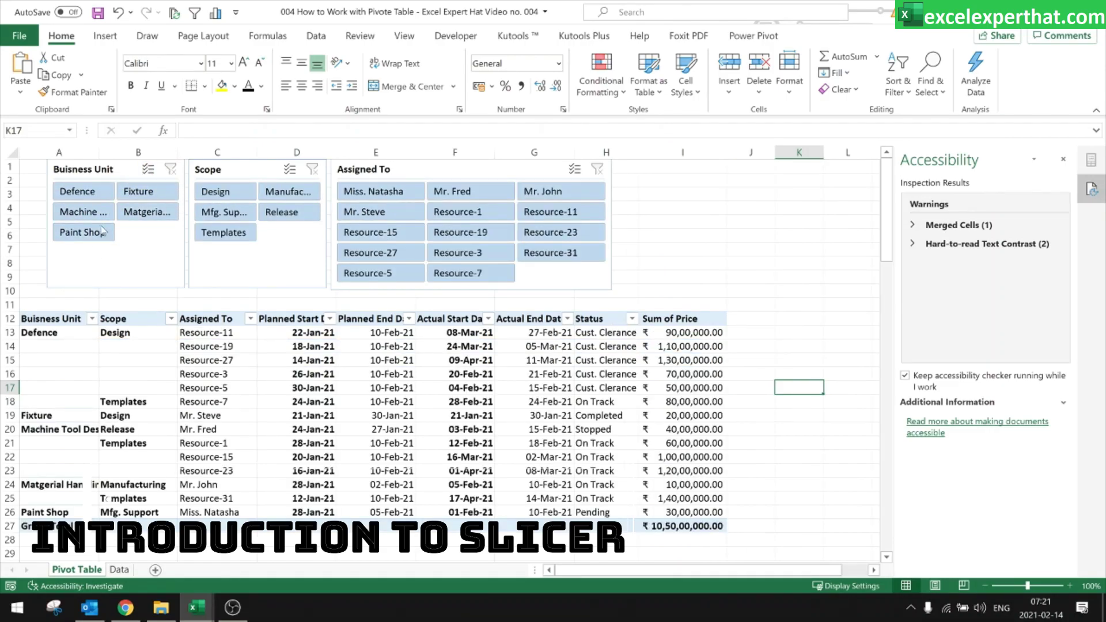
Filter by Design, Mfg. Support, Templates, Manufacturing and Release scopes, then clear Scope
left_click(236, 197)
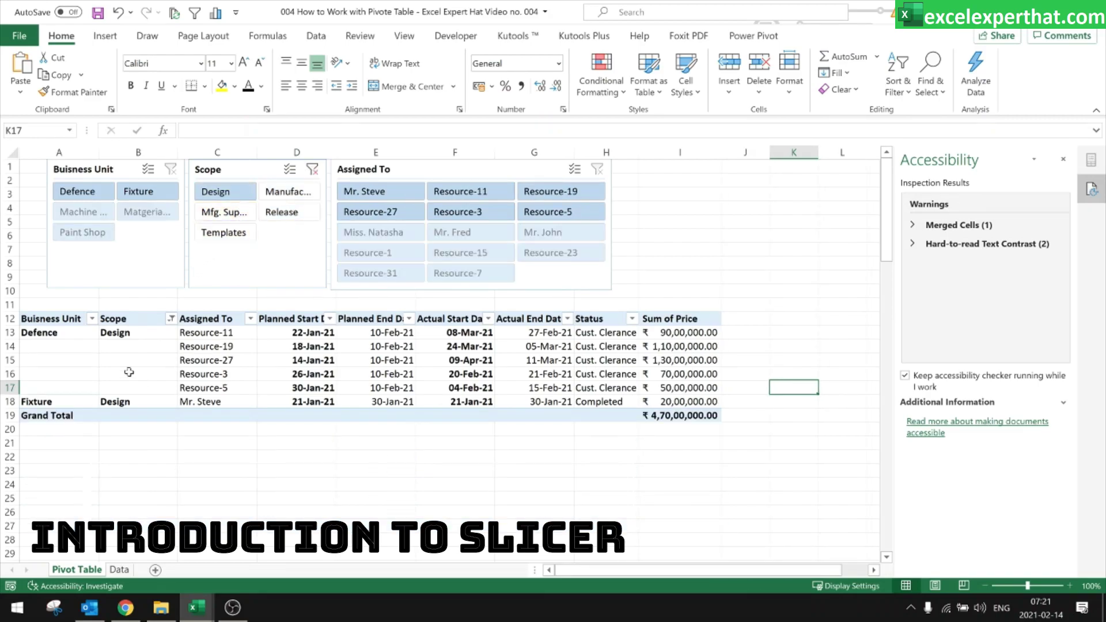
left_click(233, 218)
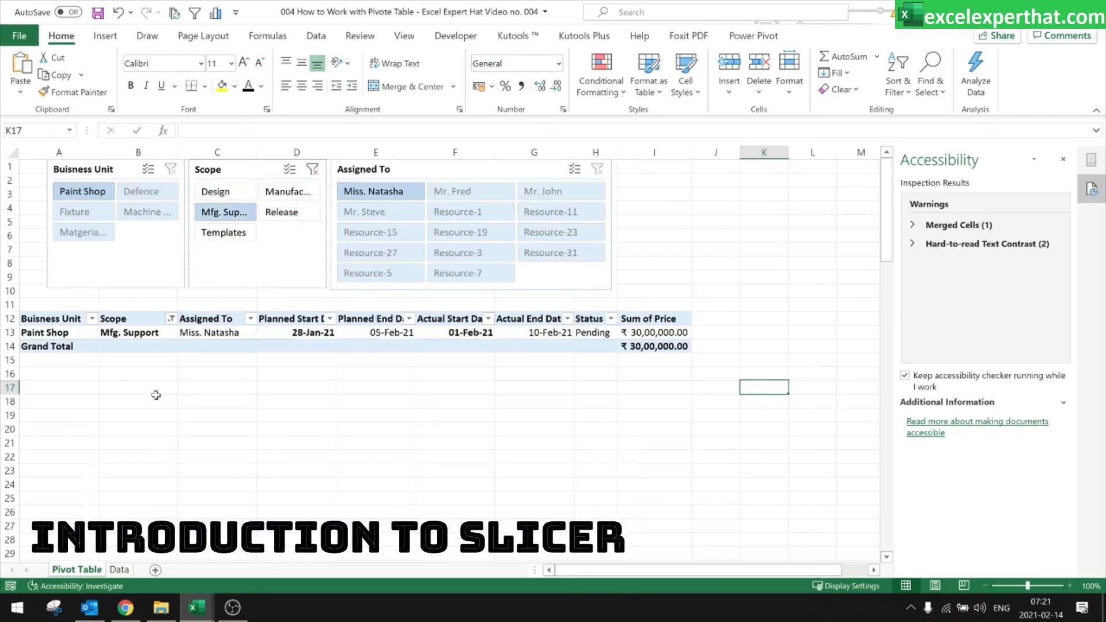
left_click(236, 196)
left_click(231, 219)
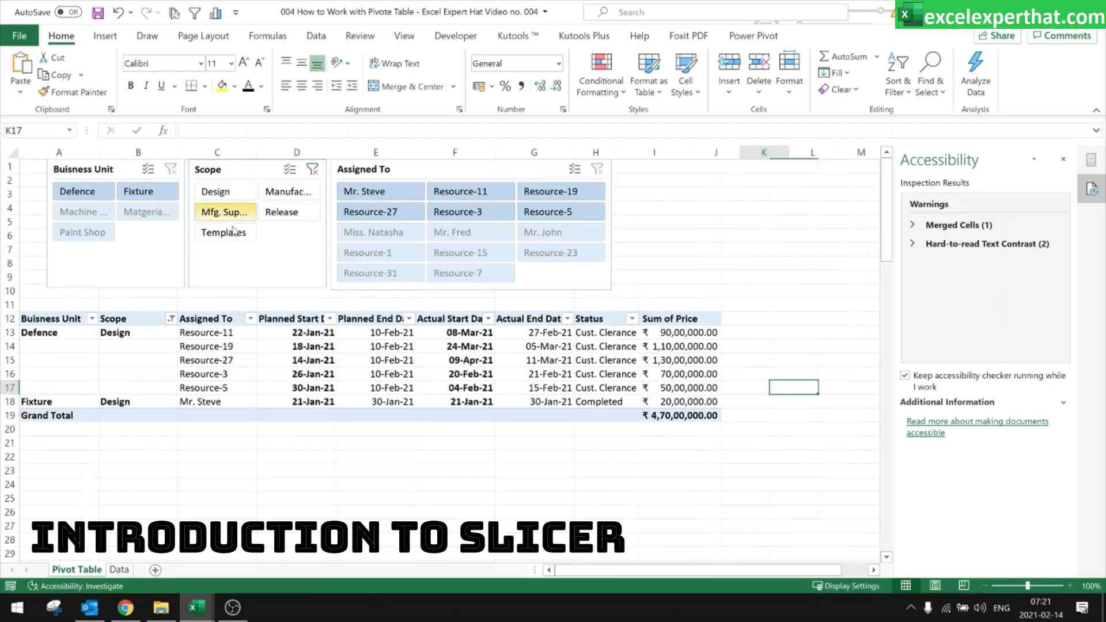
left_click(224, 232)
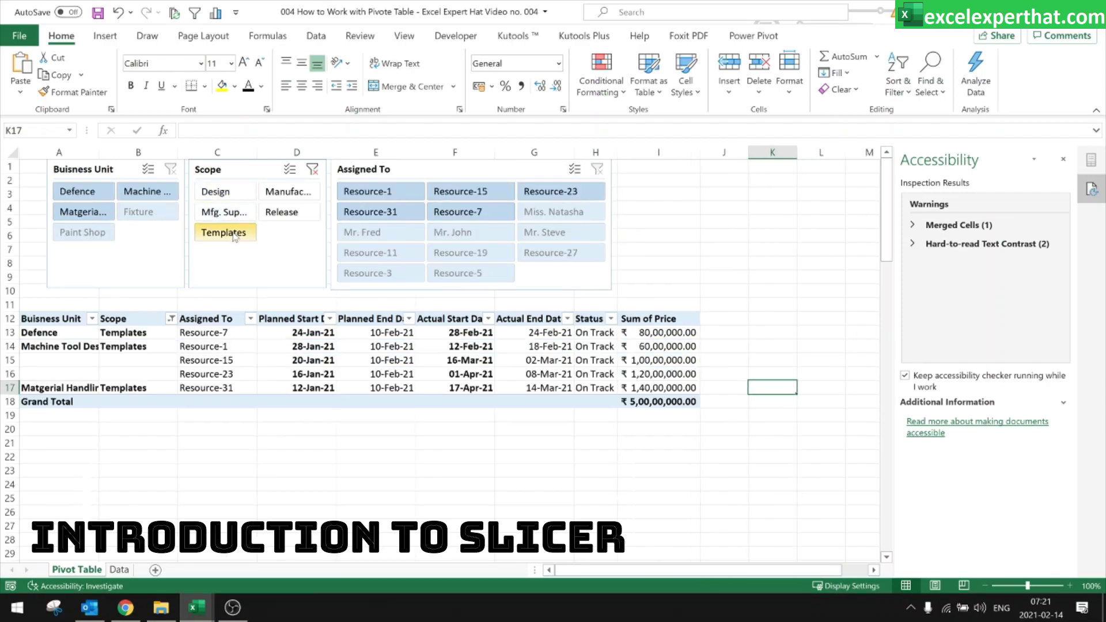
left_click(292, 196)
left_click(291, 215)
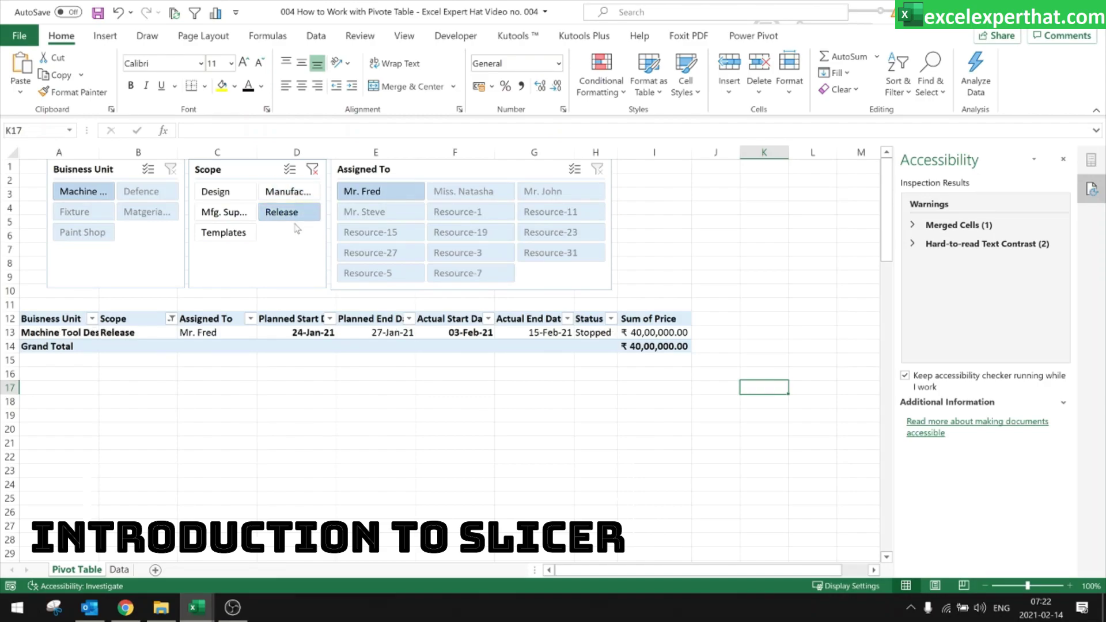
left_click(312, 168)
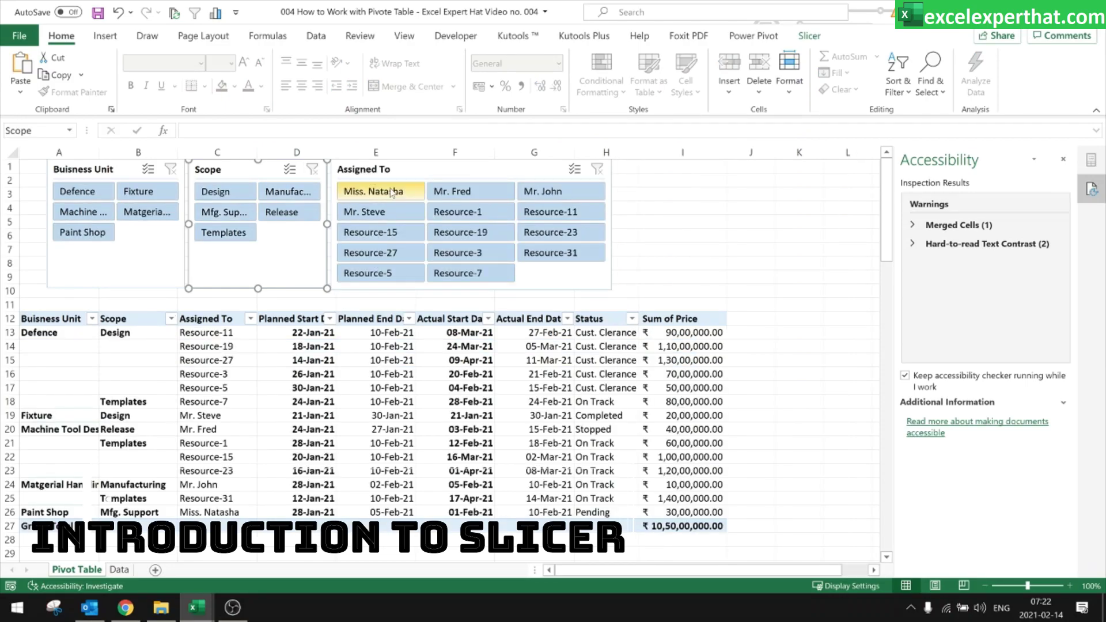
Filter by several assignees including Resource-19, then clear the Assigned To filter
left_click(392, 192)
left_click(396, 212)
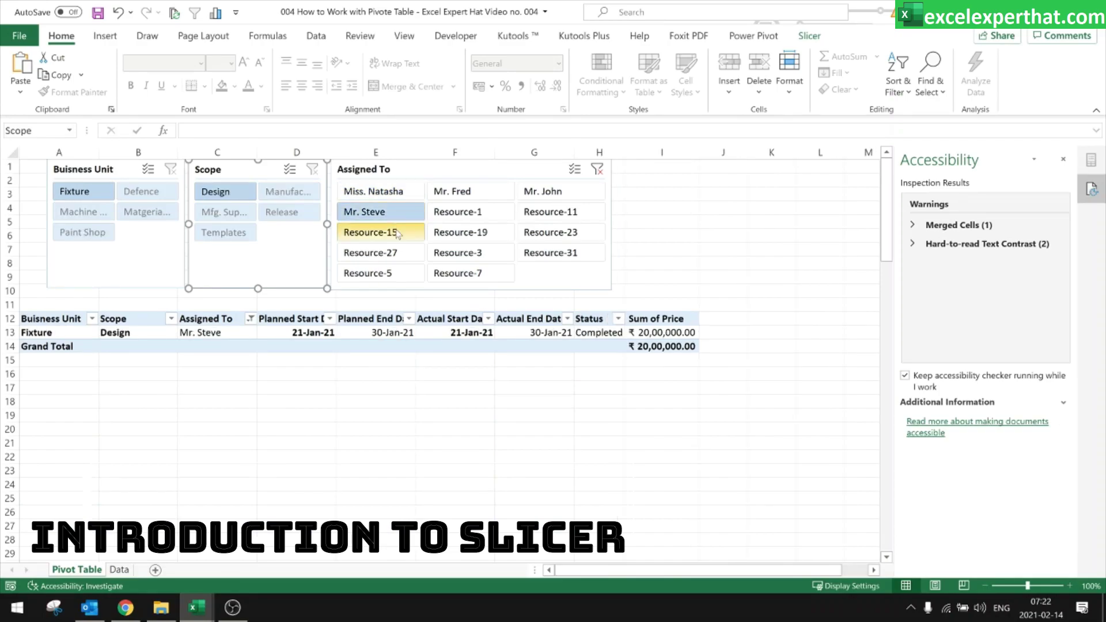
left_click(467, 233)
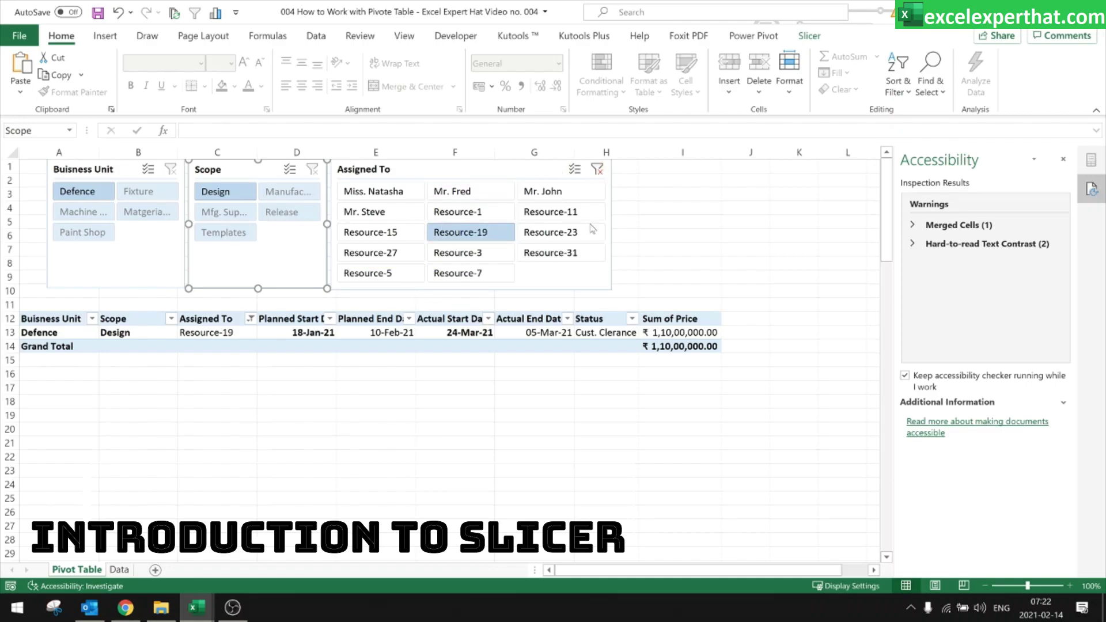
left_click(597, 169)
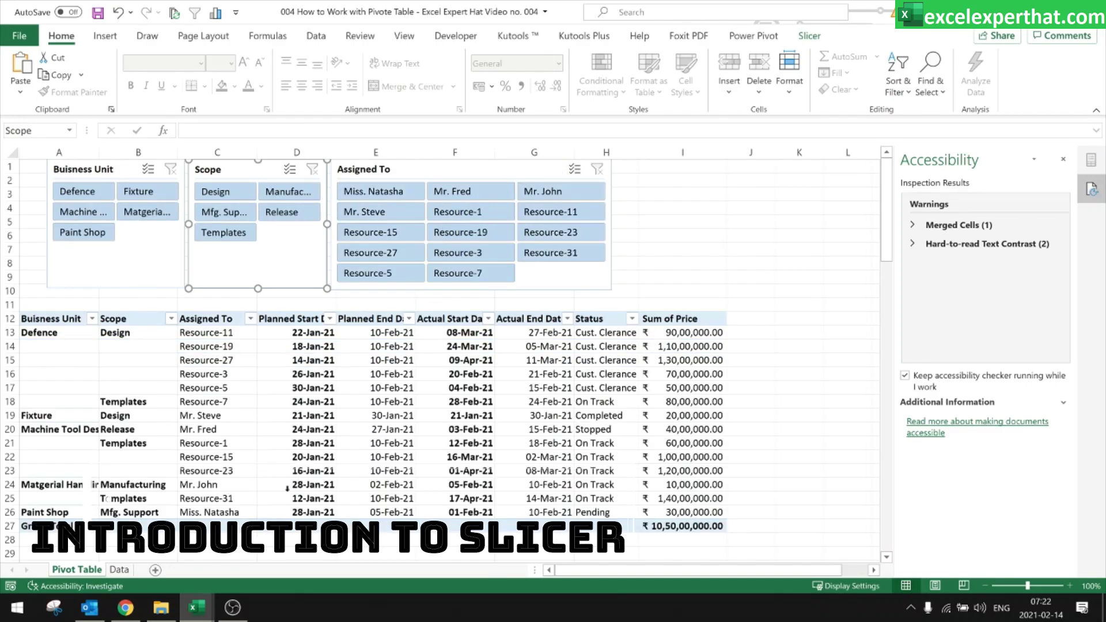
left_click(68, 319)
Open PivotTable Options, drag it aside to view the table, and close with OK
right_click(68, 319)
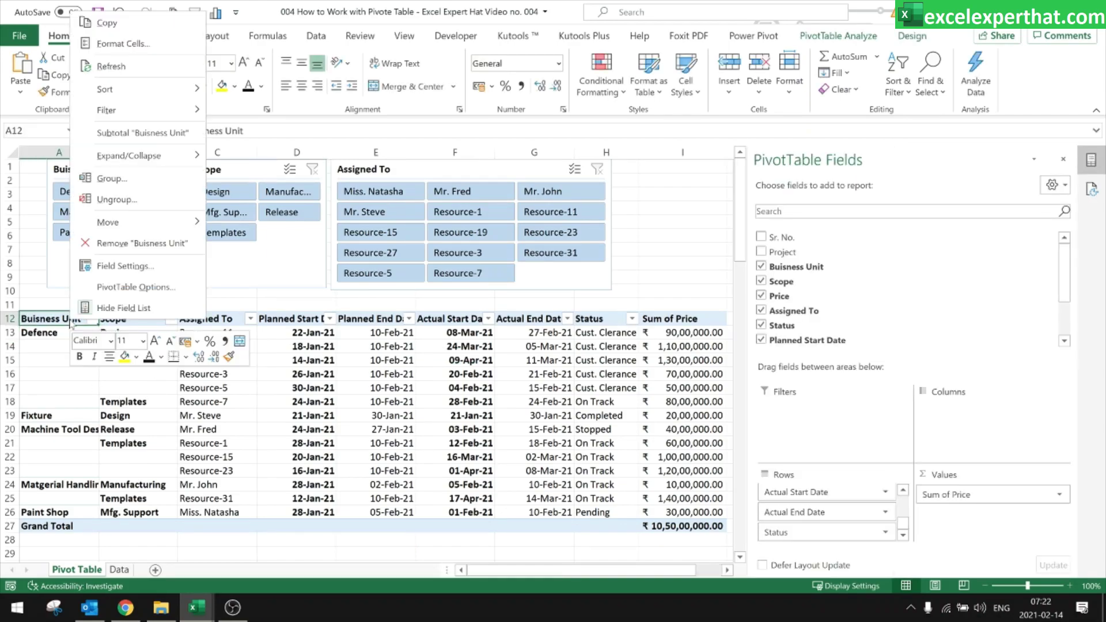
left_click(115, 288)
left_click_drag(155, 103, 513, 112)
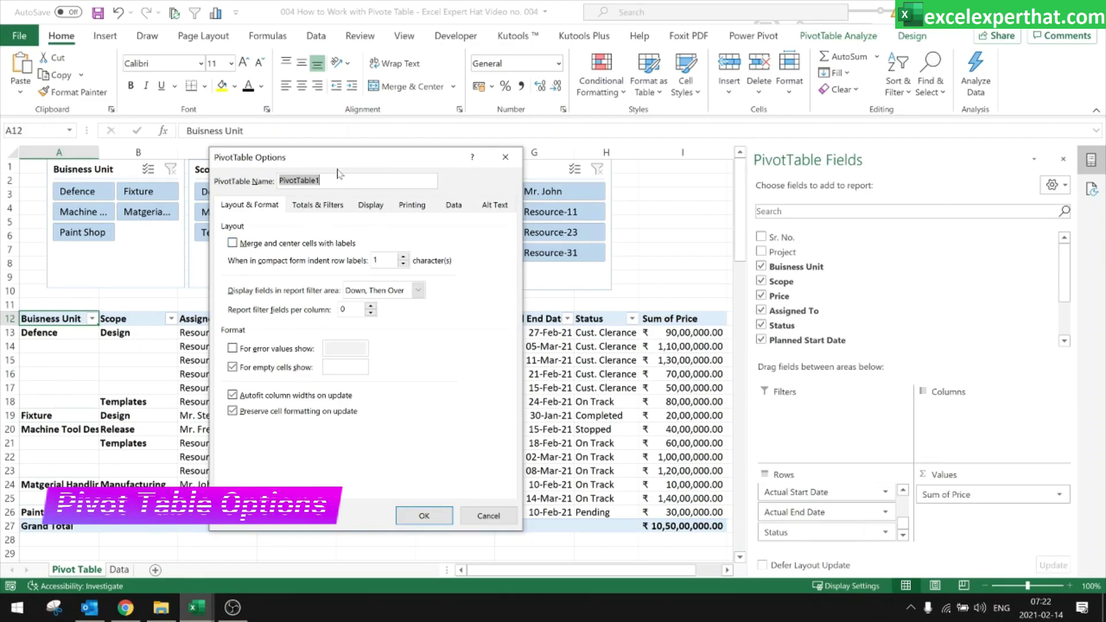
left_click_drag(322, 157, 471, 152)
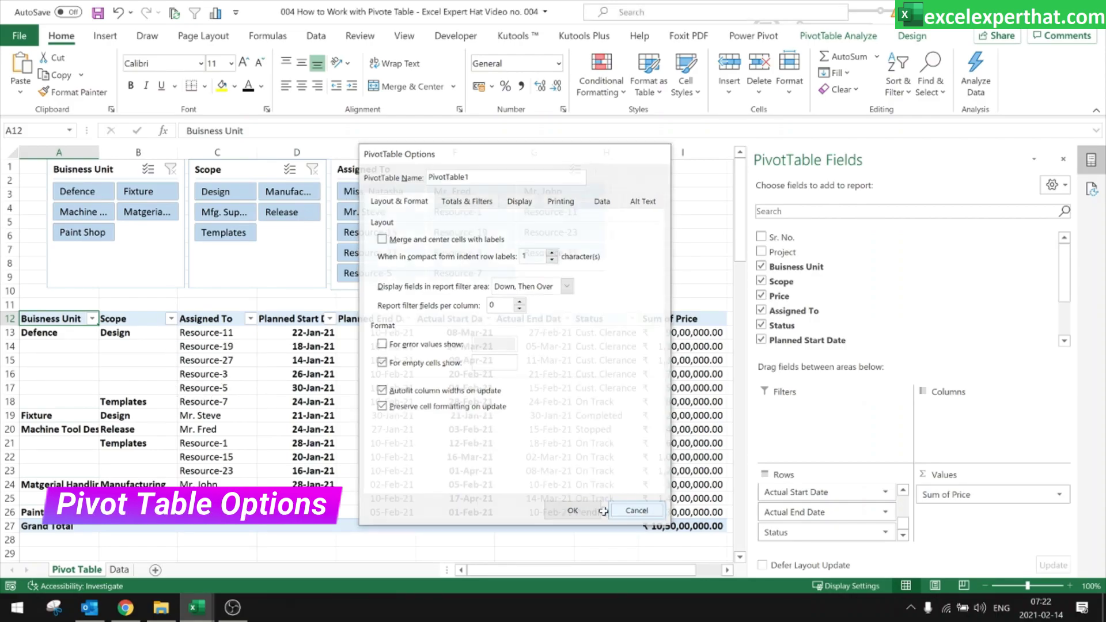
left_click(573, 510)
left_click(64, 334)
key("Down")
key("Down")
key("Down")
key("Down")
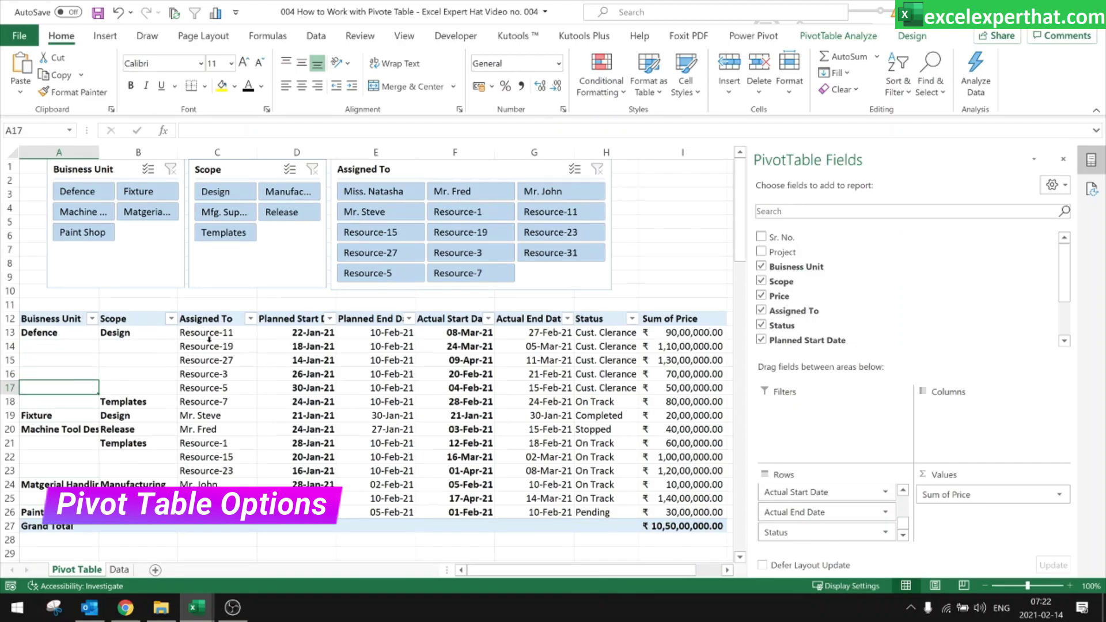
left_click_drag(208, 334, 211, 387)
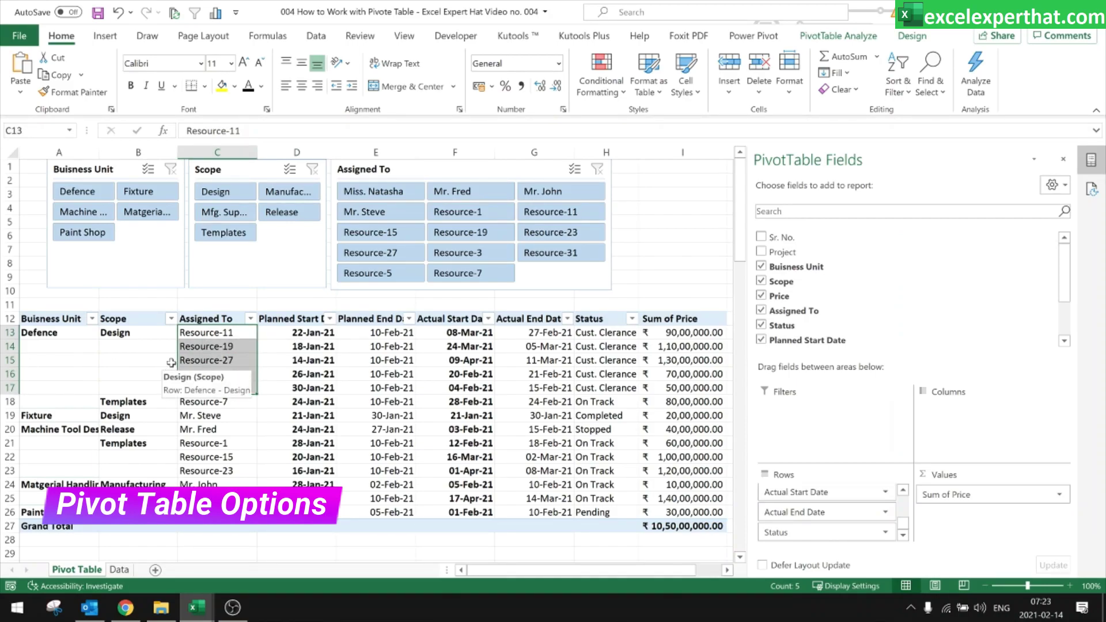
left_click(80, 335)
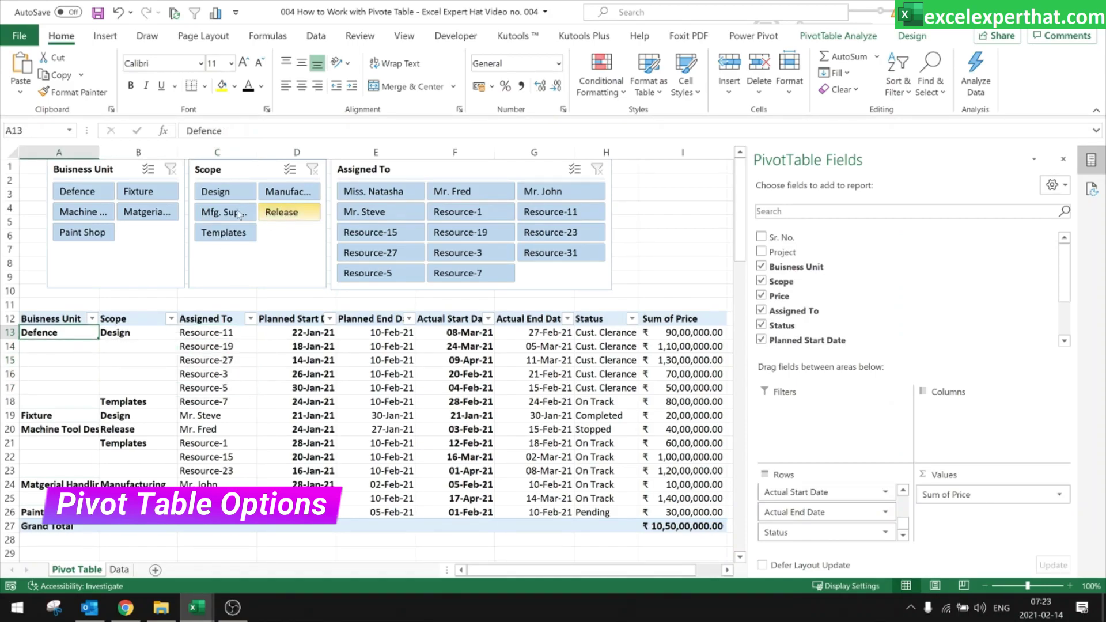
left_click(63, 318)
left_click(912, 36)
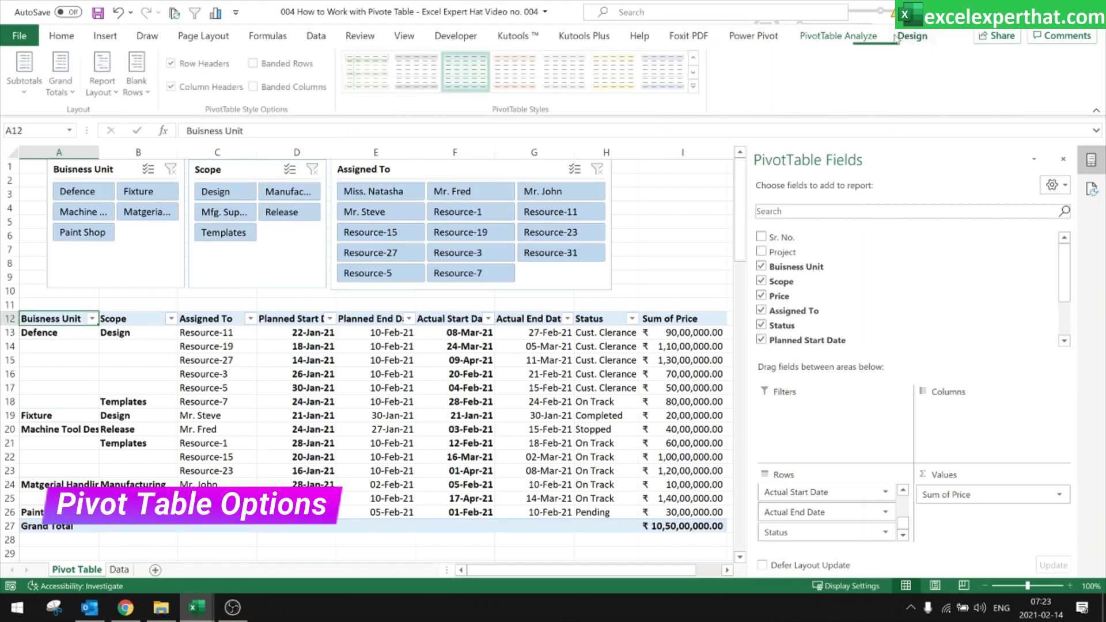
left_click(105, 92)
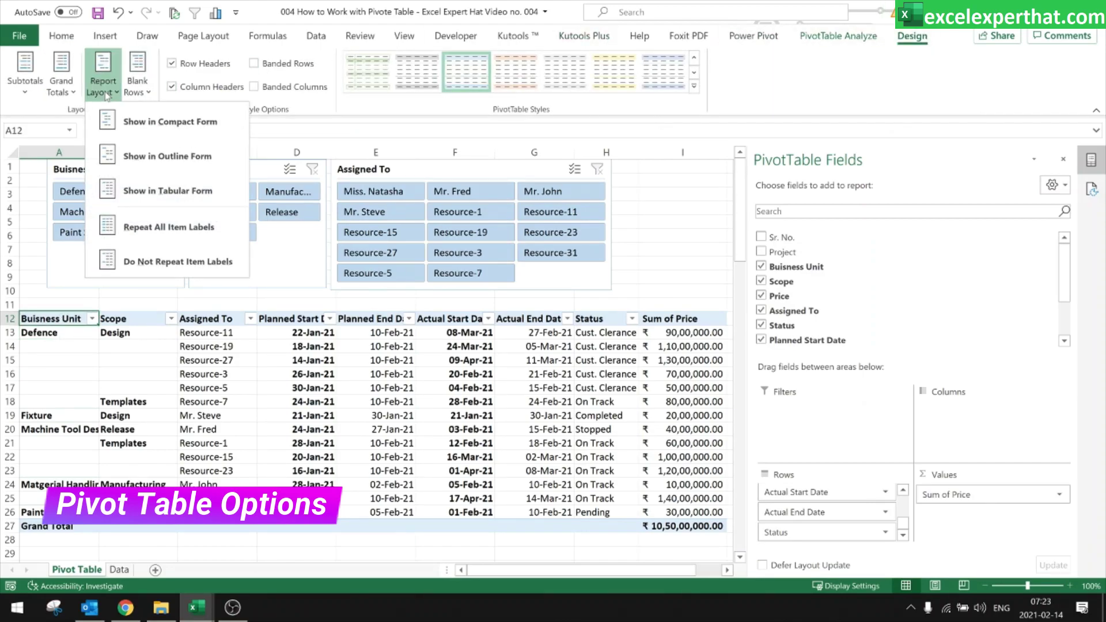
left_click(142, 94)
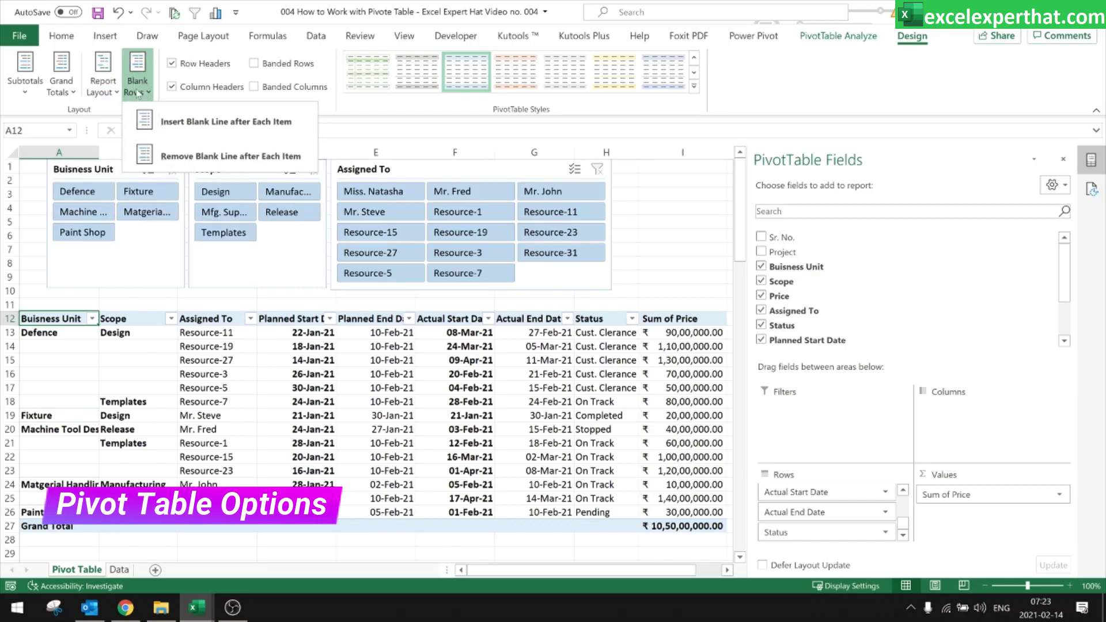
left_click(103, 87)
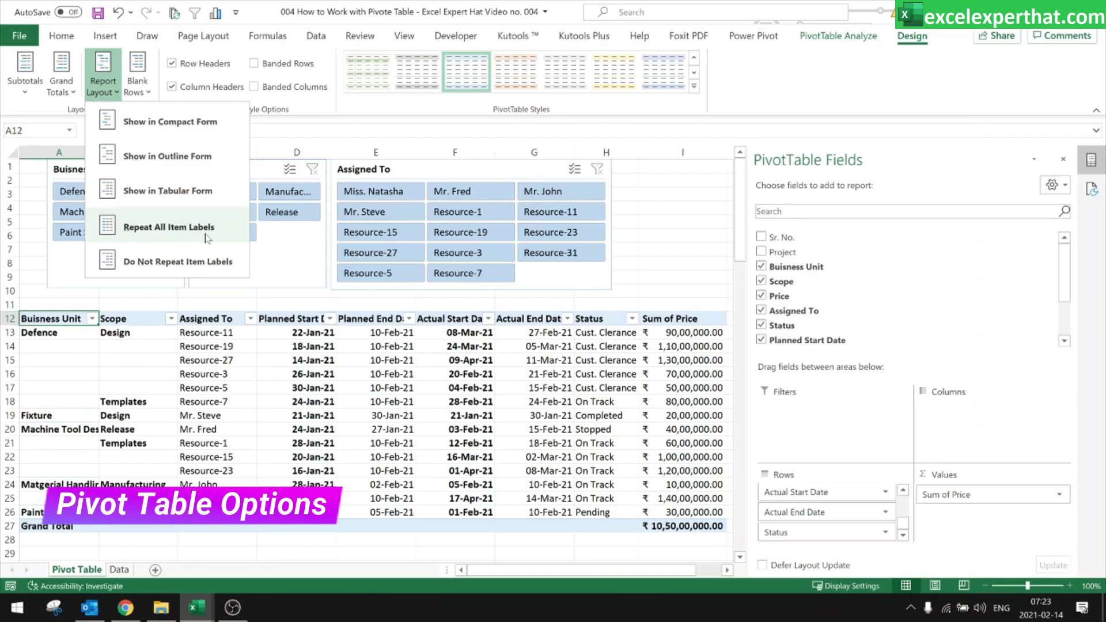
left_click(169, 227)
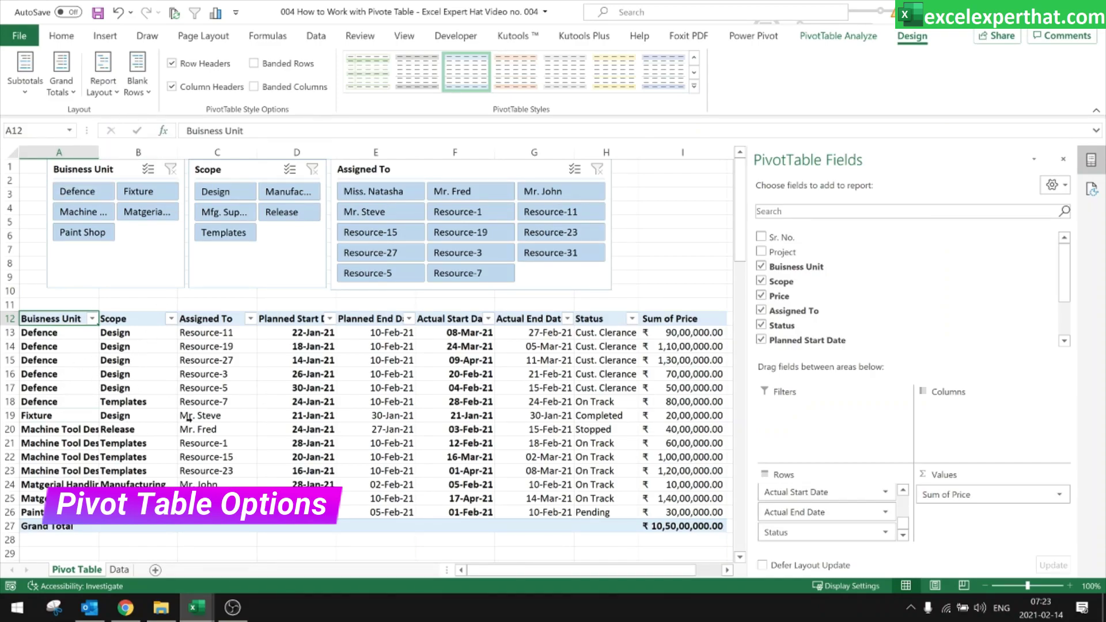
mouse_move(89, 348)
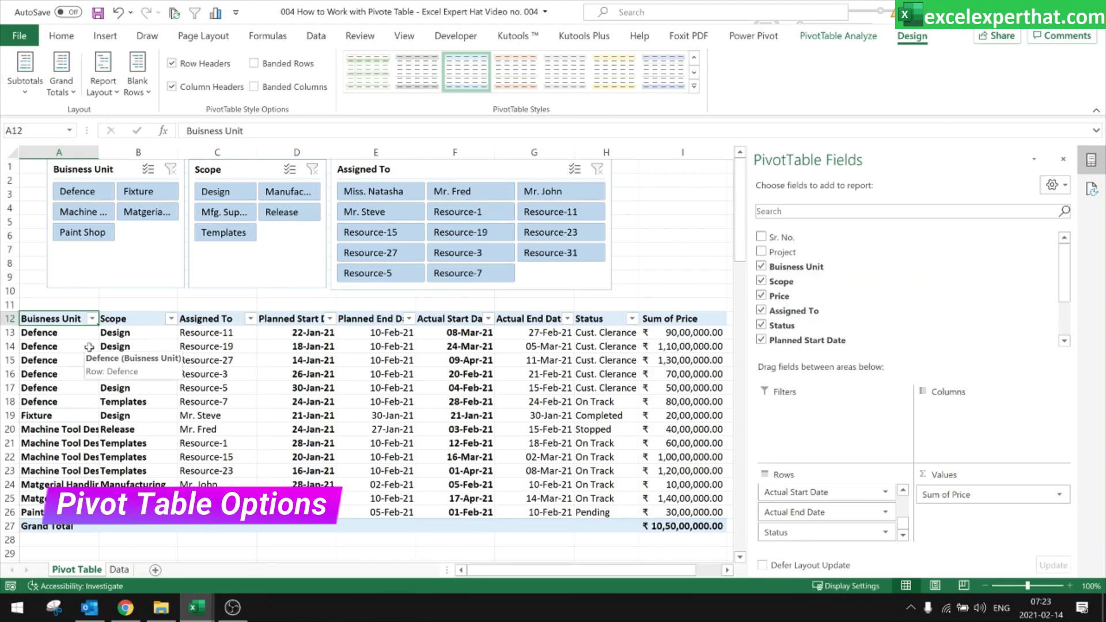
left_click(103, 75)
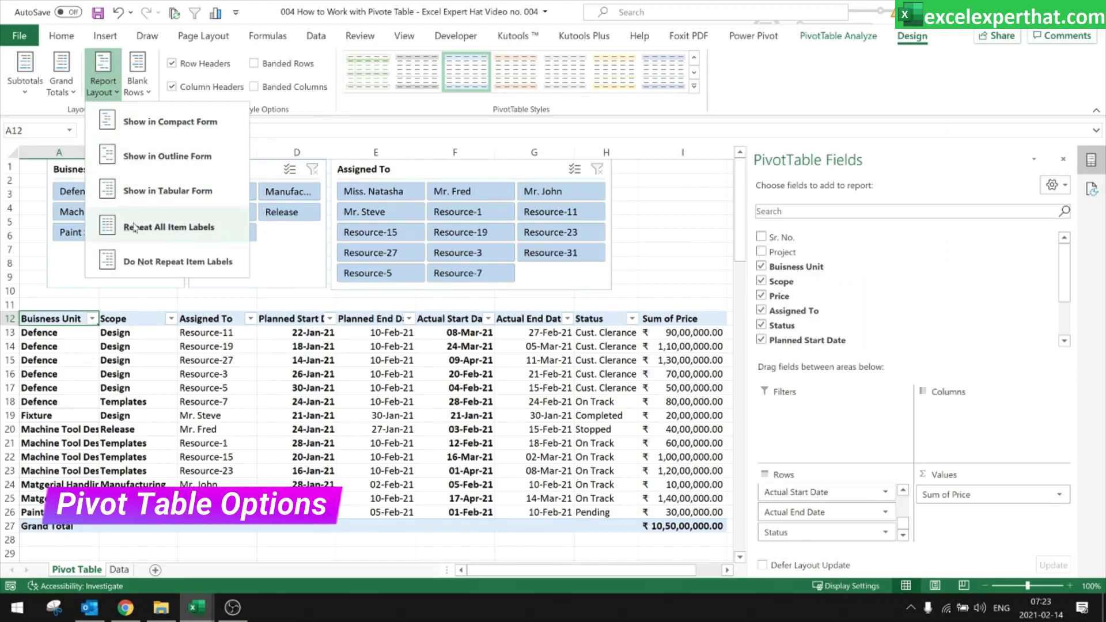
left_click(149, 261)
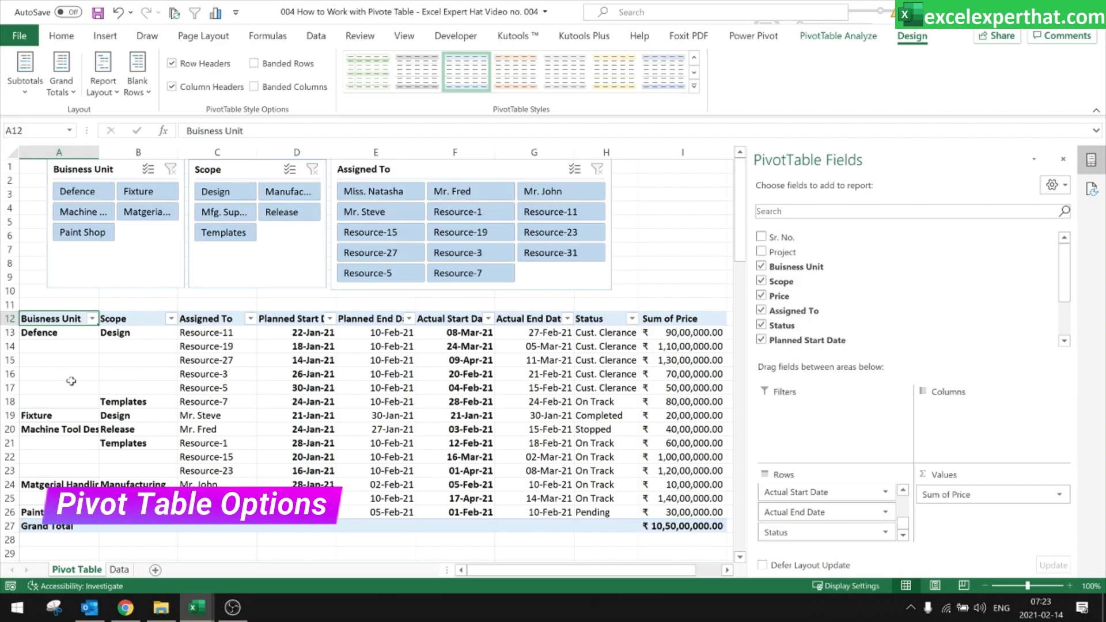
left_click(102, 83)
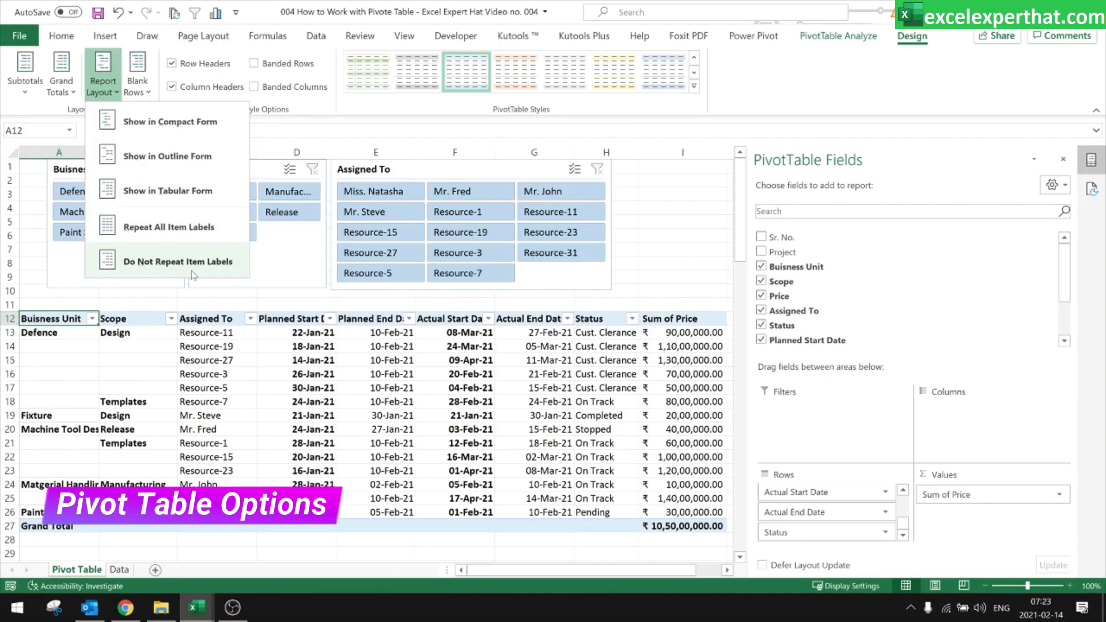
left_click(47, 321)
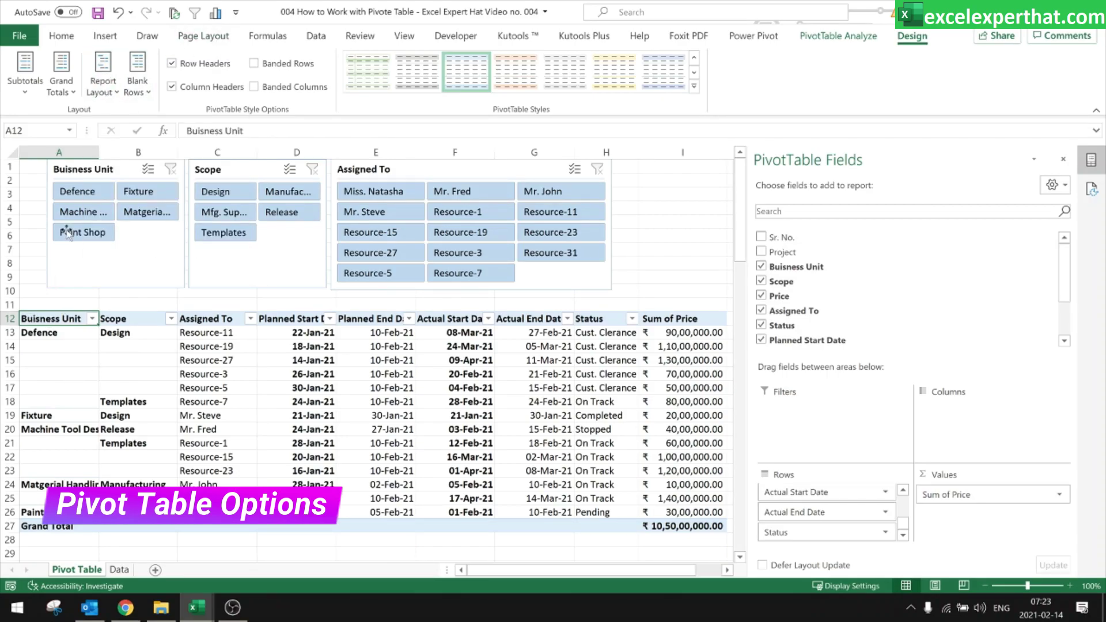
Enable 'Merge and center cells with labels' in PivotTable Options
right_click(68, 321)
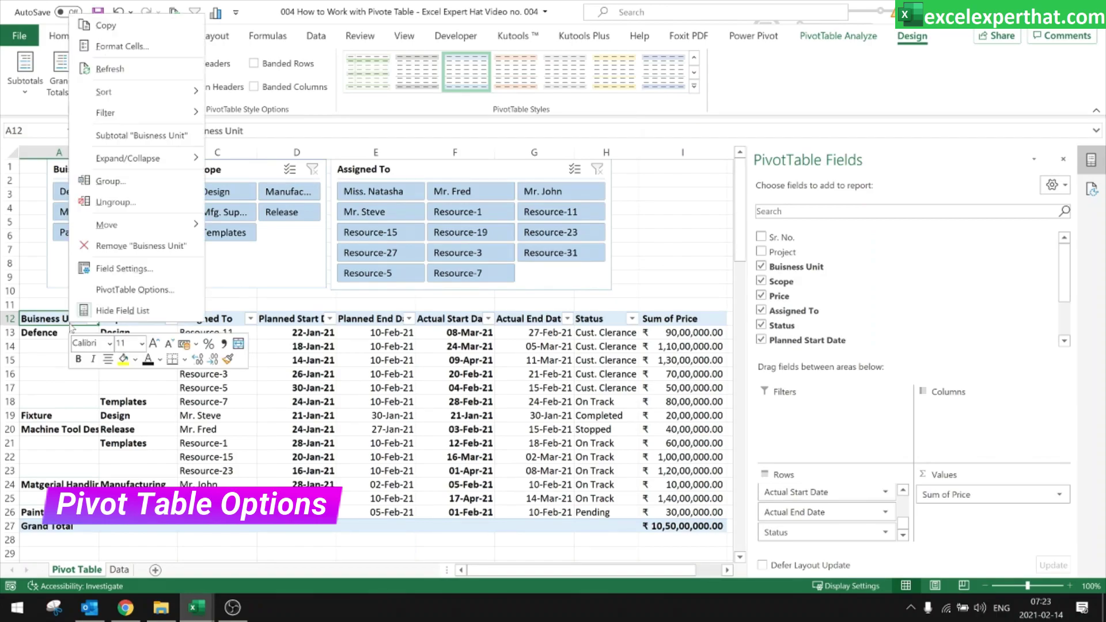
left_click(153, 292)
left_click_drag(178, 104, 564, 110)
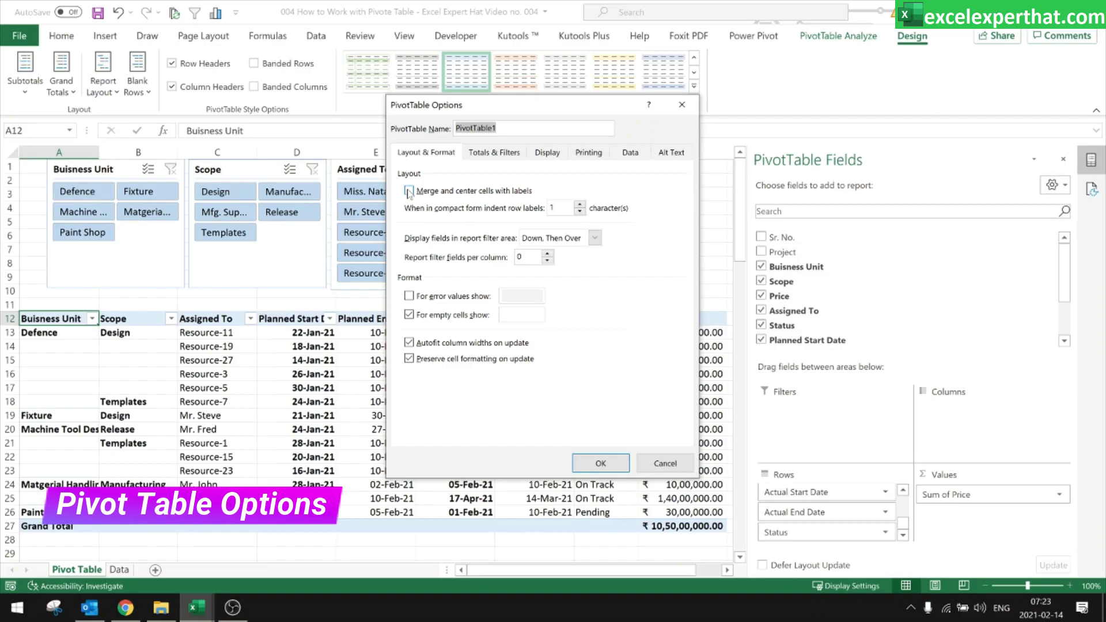
left_click(409, 191)
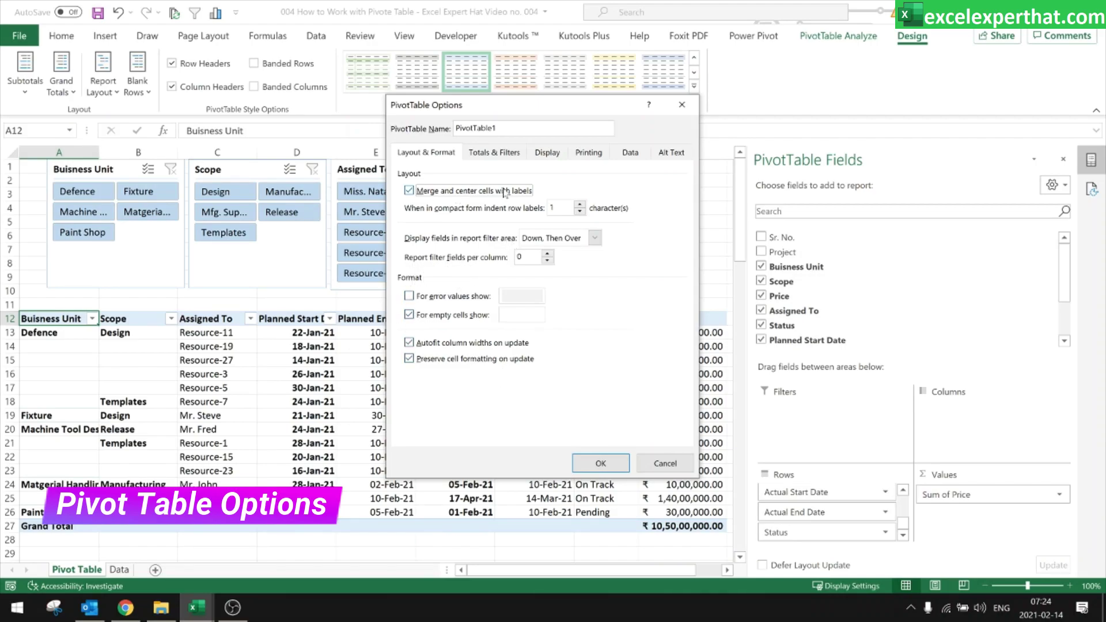
left_click(580, 461)
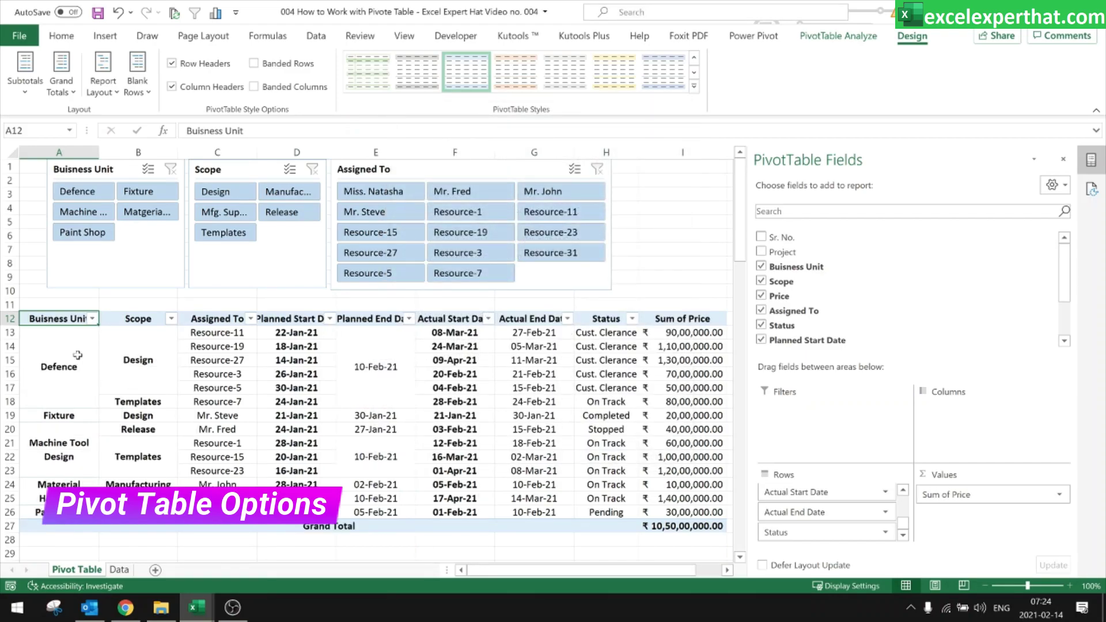
Inspect the merged Defence, Design and Templates cells, then refresh the pivot table
left_click(149, 352)
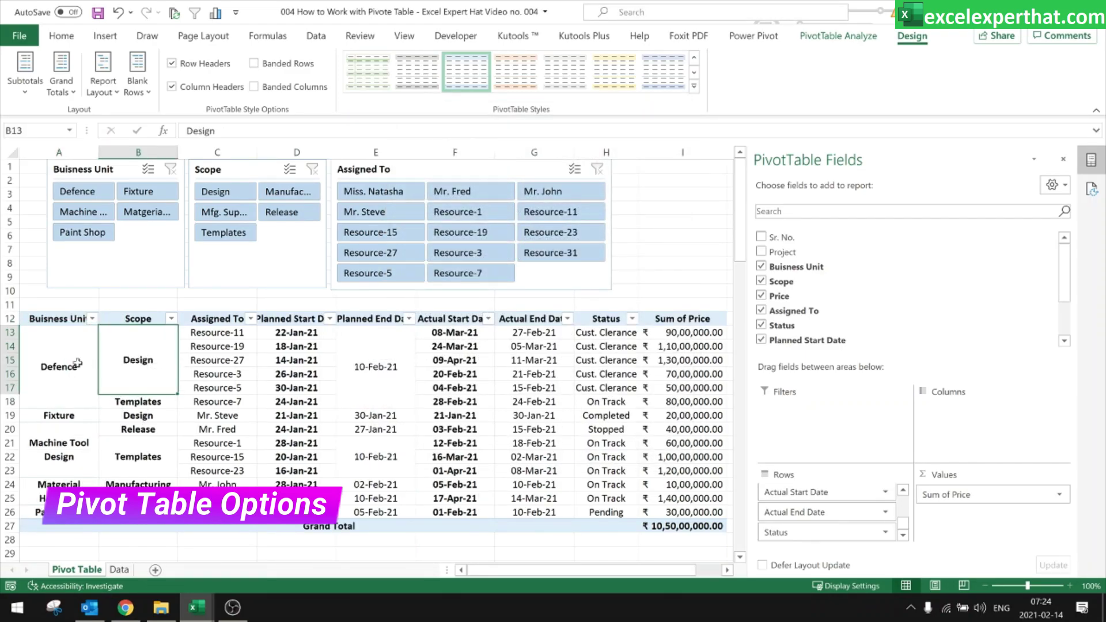
left_click(95, 364)
left_click(158, 377)
left_click(158, 407)
left_click(78, 368)
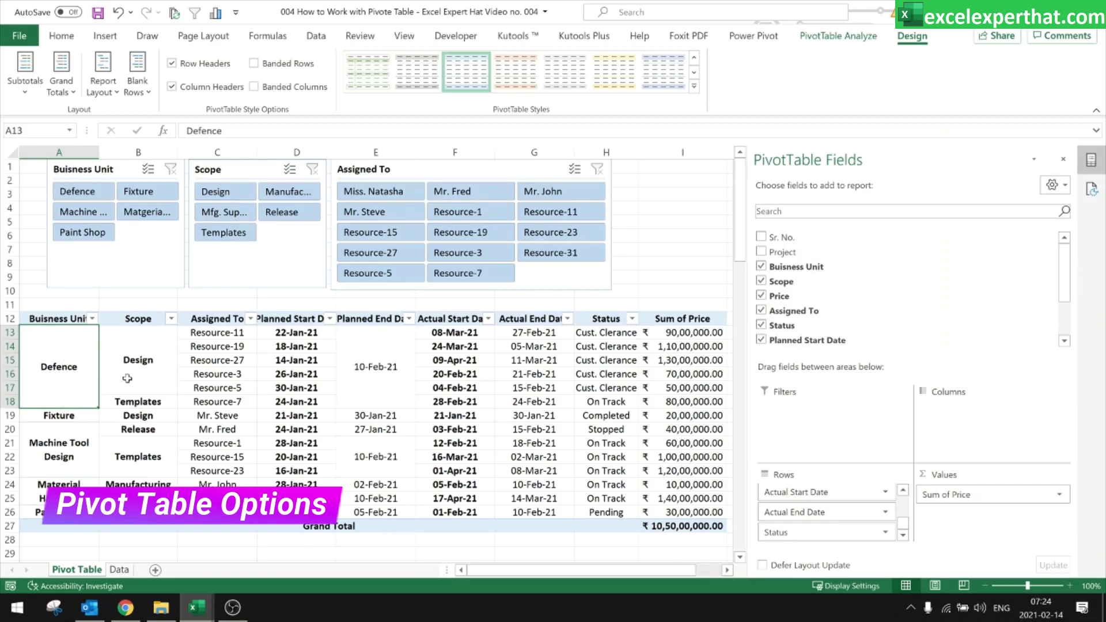
left_click(174, 13)
Widen column D so the Planned Start dates, e.g. 22-Jan-21, display
left_click_drag(337, 153, 294, 153)
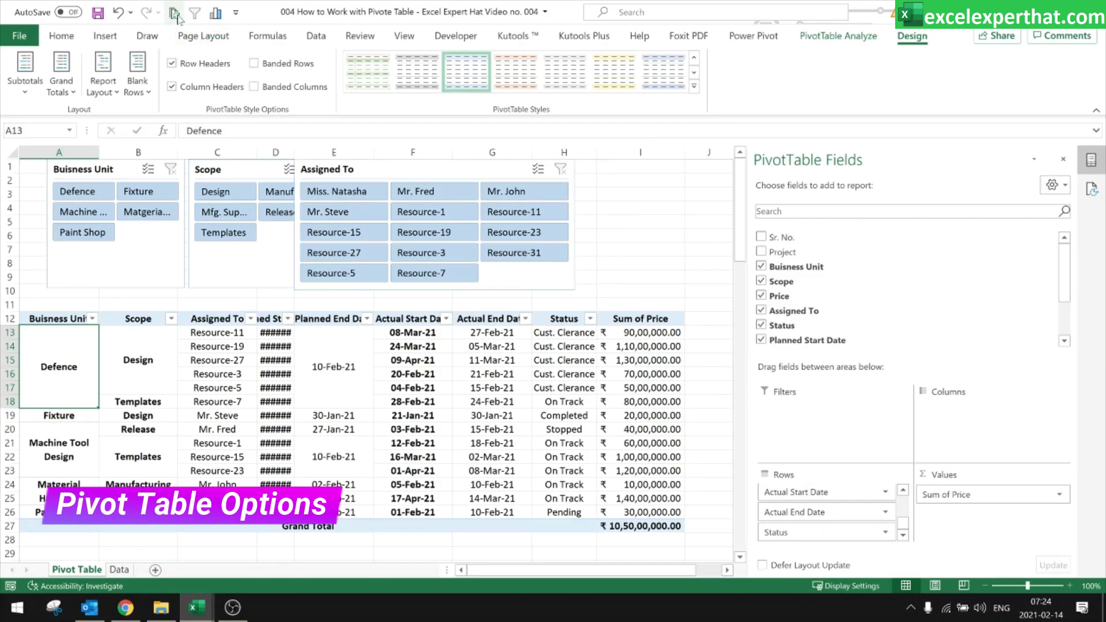
left_click(65, 321)
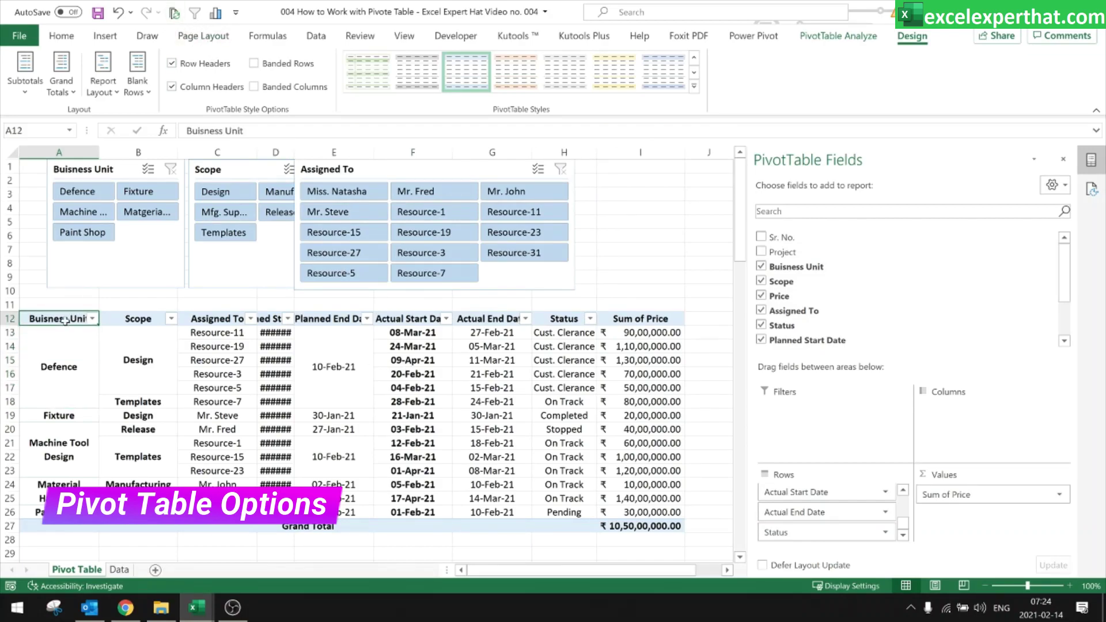
right_click(65, 321)
key("Escape")
left_click_drag(294, 152, 321, 152)
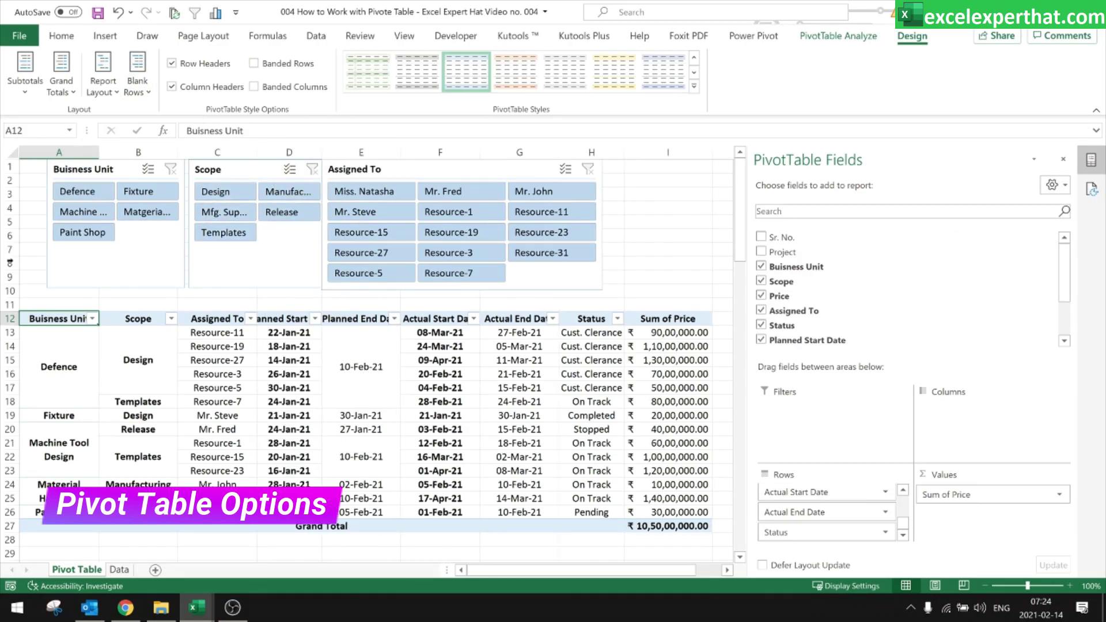
Bring up the PivotTable Options dialog and centre it on screen
right_click(61, 322)
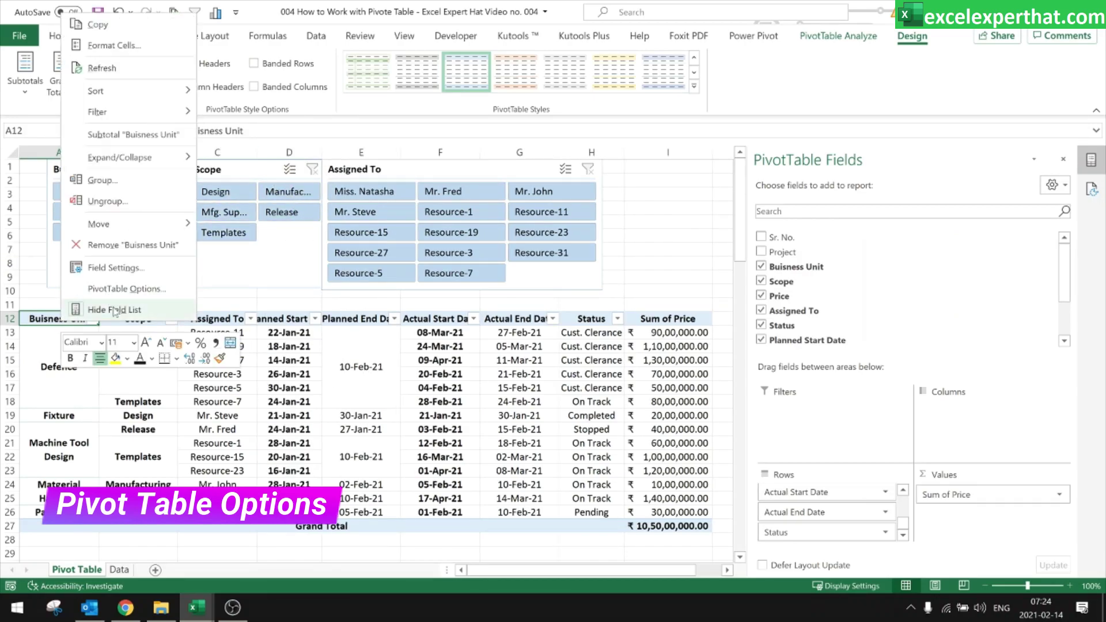
left_click(115, 268)
left_click(247, 415)
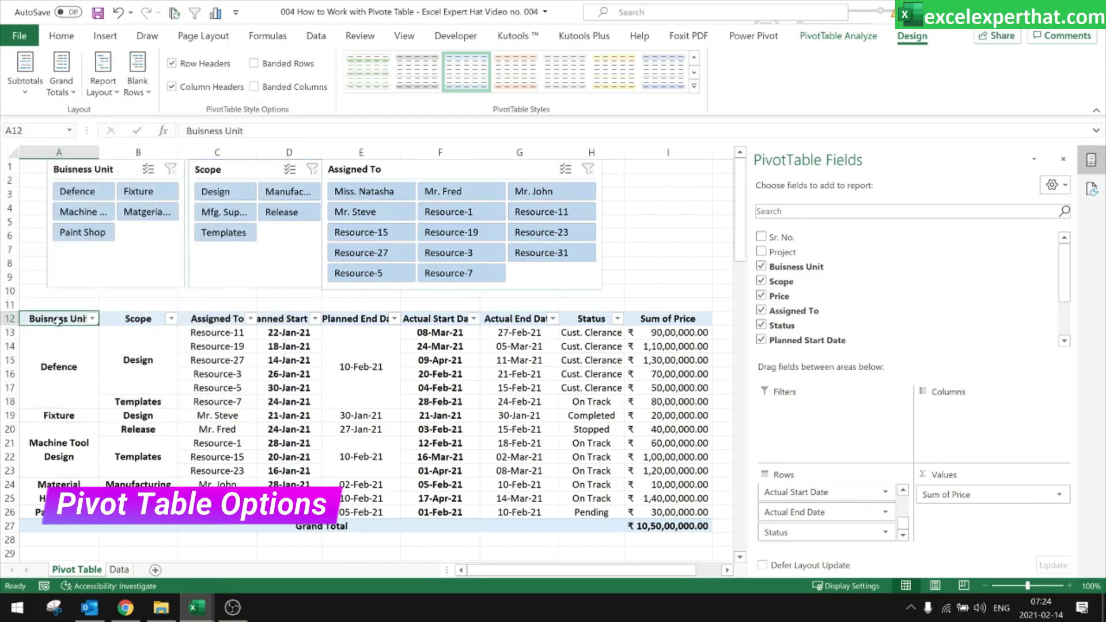
right_click(57, 321)
left_click(123, 289)
left_click_drag(146, 85, 576, 101)
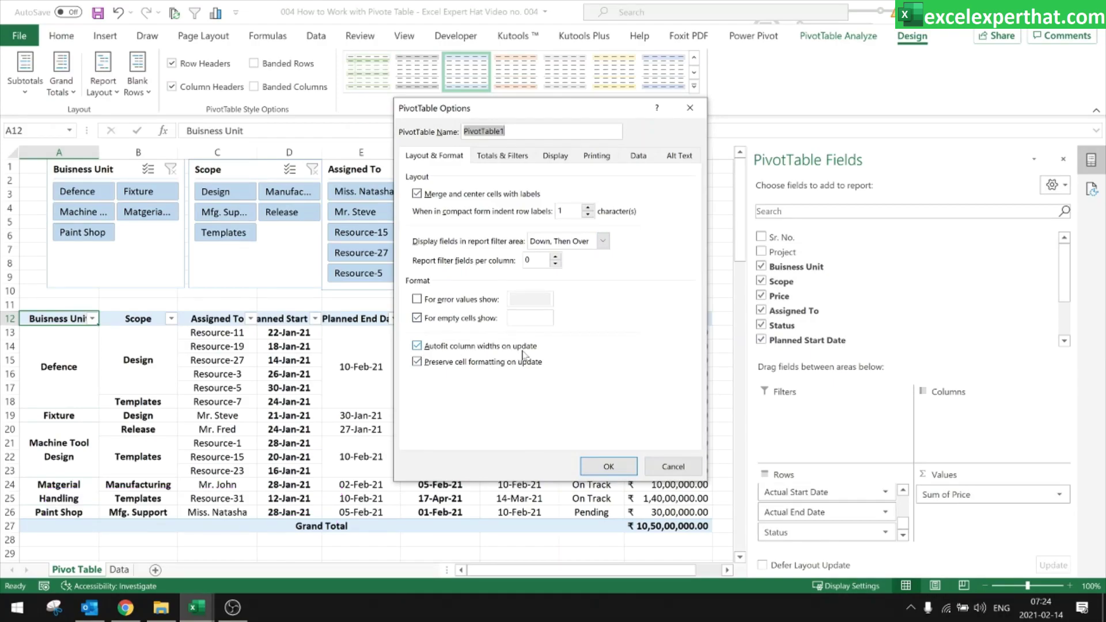
Disable 'Autofit column widths on update' and widen column D to fit the Planned Start Date header
left_click(418, 347)
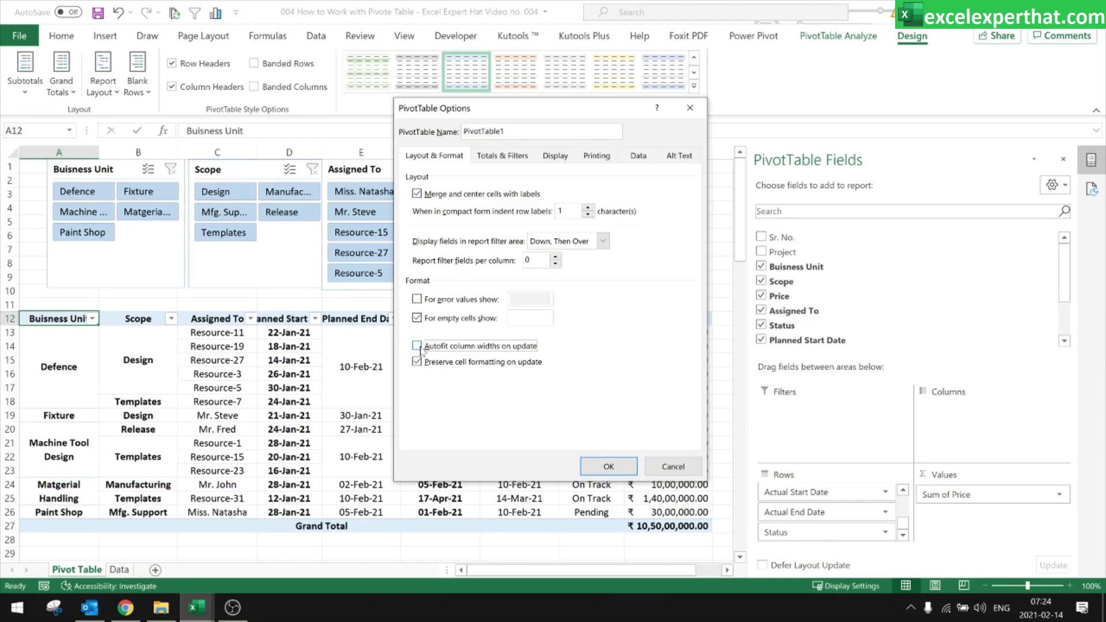
left_click(609, 464)
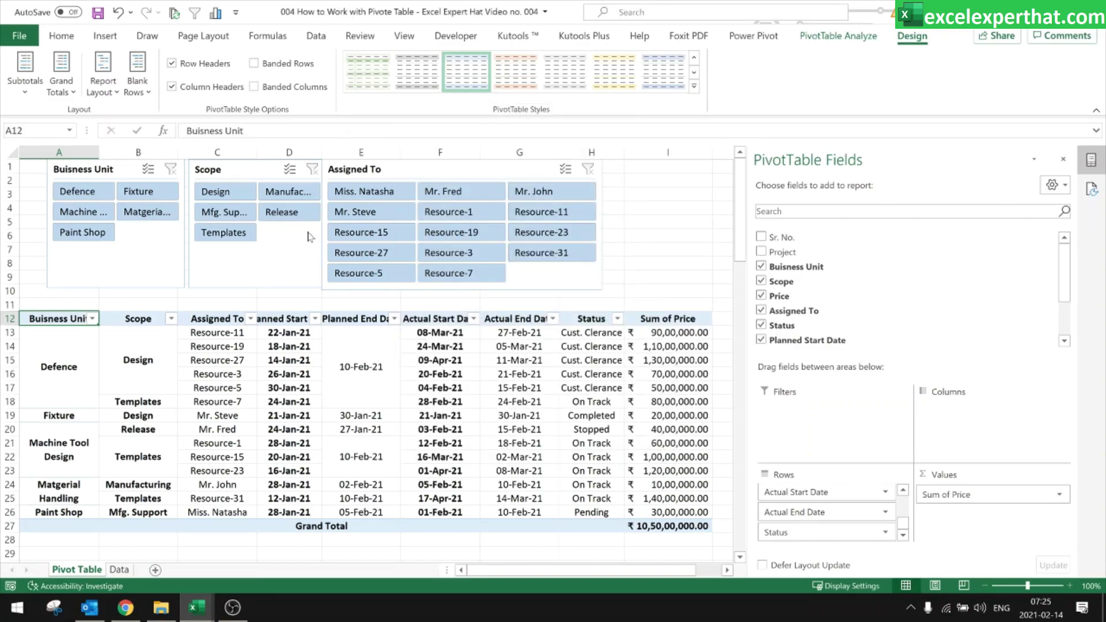
left_click_drag(322, 152, 369, 152)
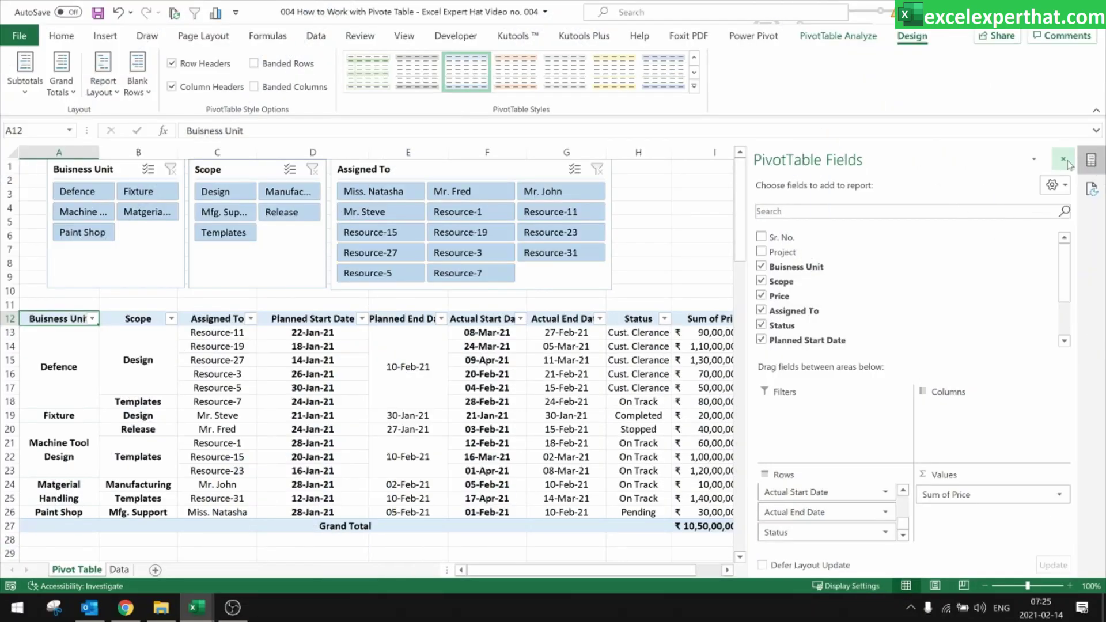
Apply a Medium green PivotTable style from the Design styles gallery
left_click(1069, 165)
left_click_drag(717, 525, 258, 319)
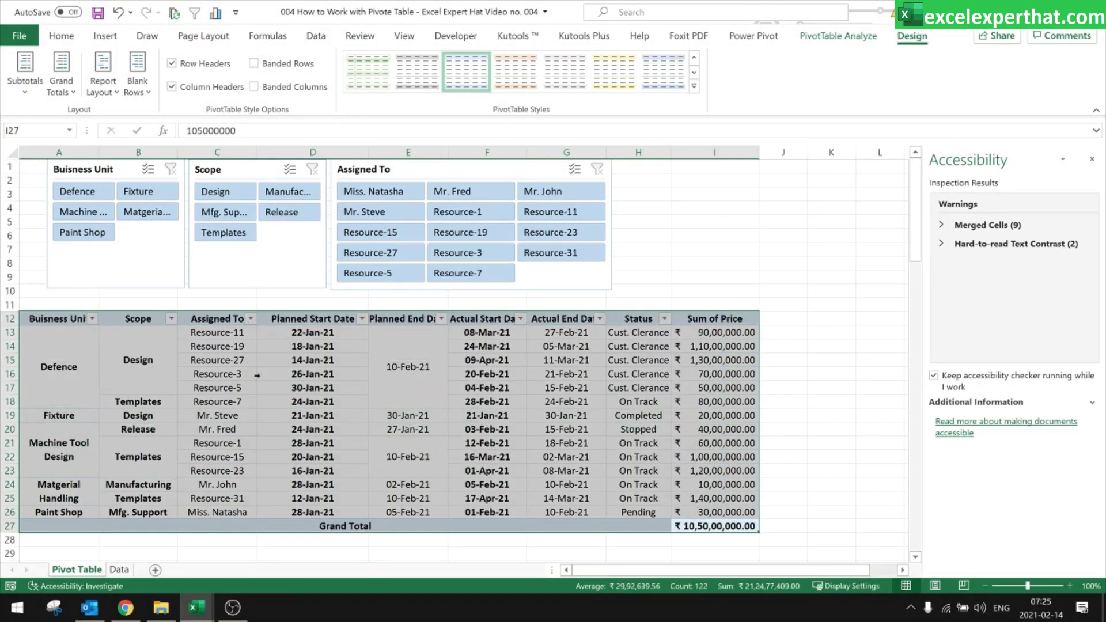
left_click(91, 347)
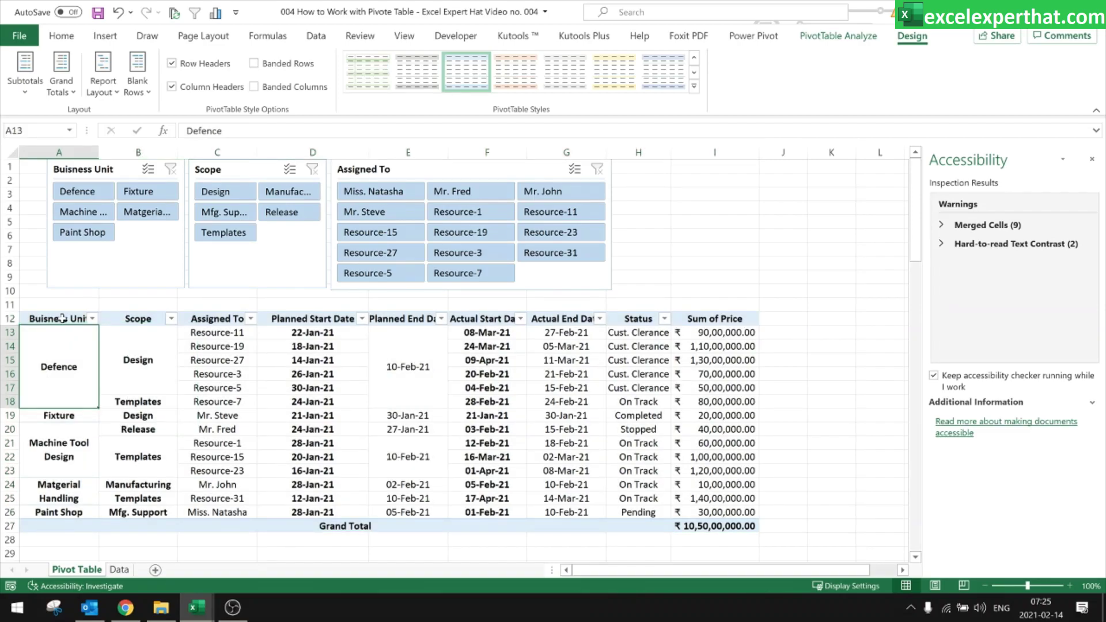
left_click(62, 317)
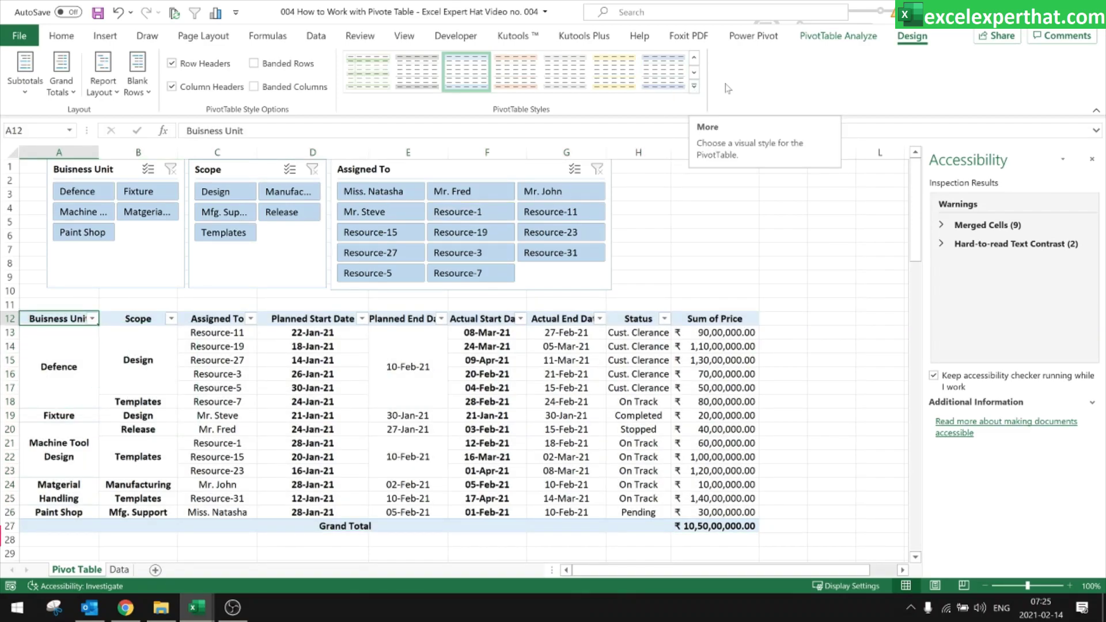
left_click(695, 86)
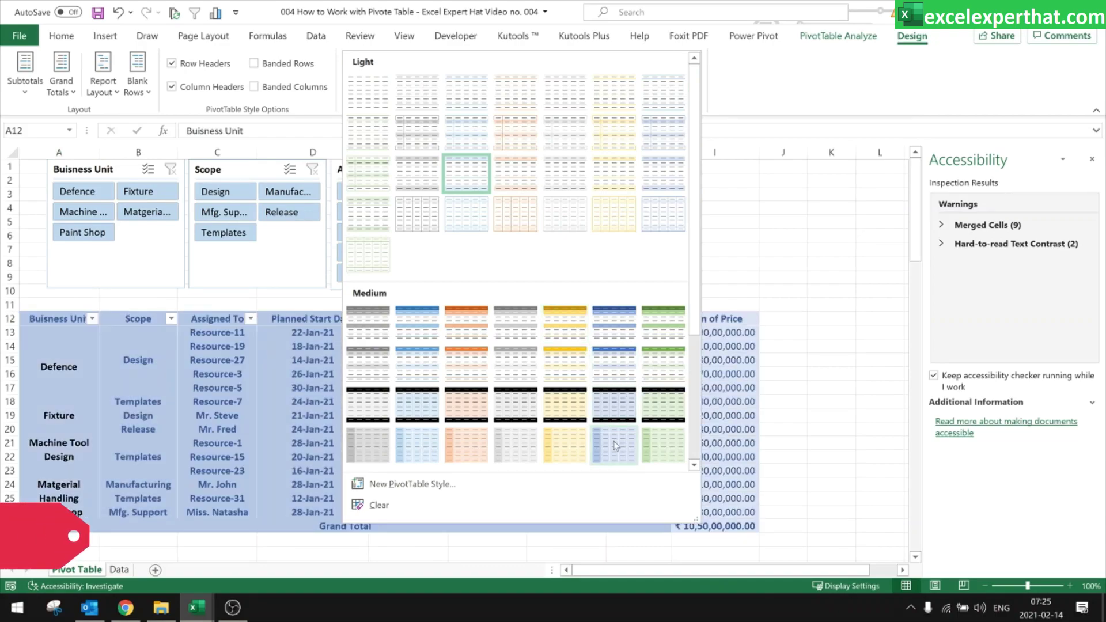
scroll(615, 445, "down", 3)
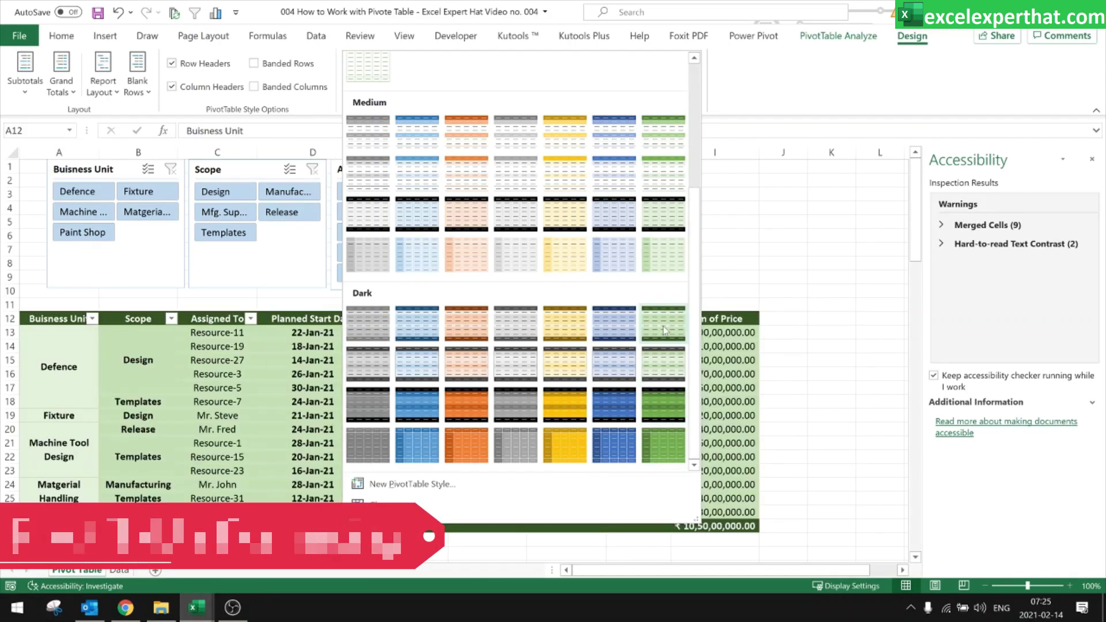
left_click(664, 173)
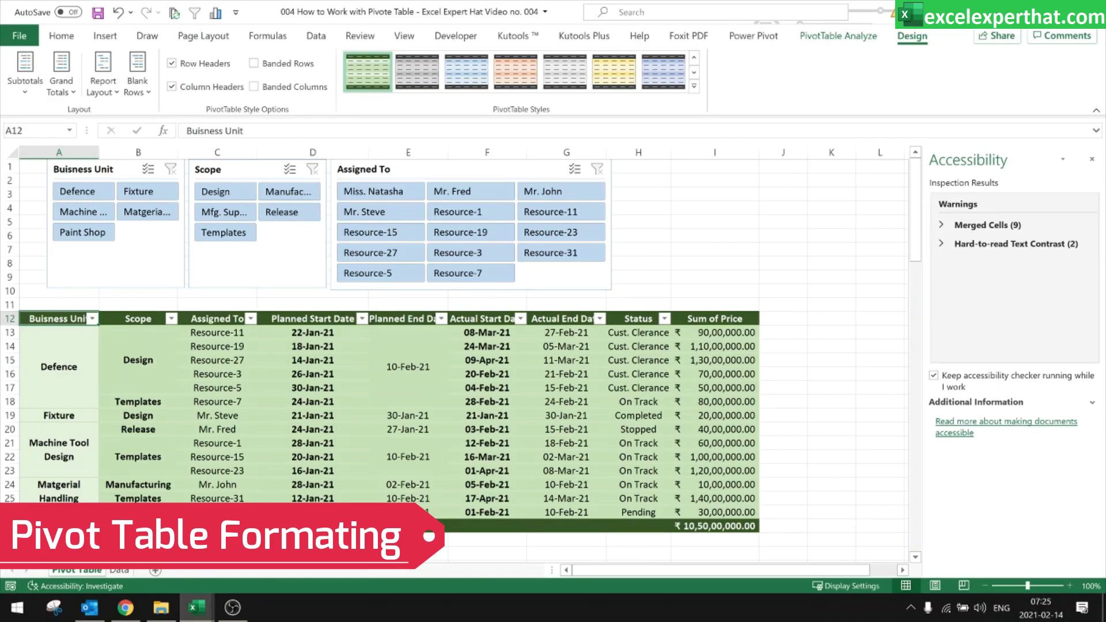
Turn off grand totals for rows and columns on the Totals & Filters options tab
left_click(10, 525)
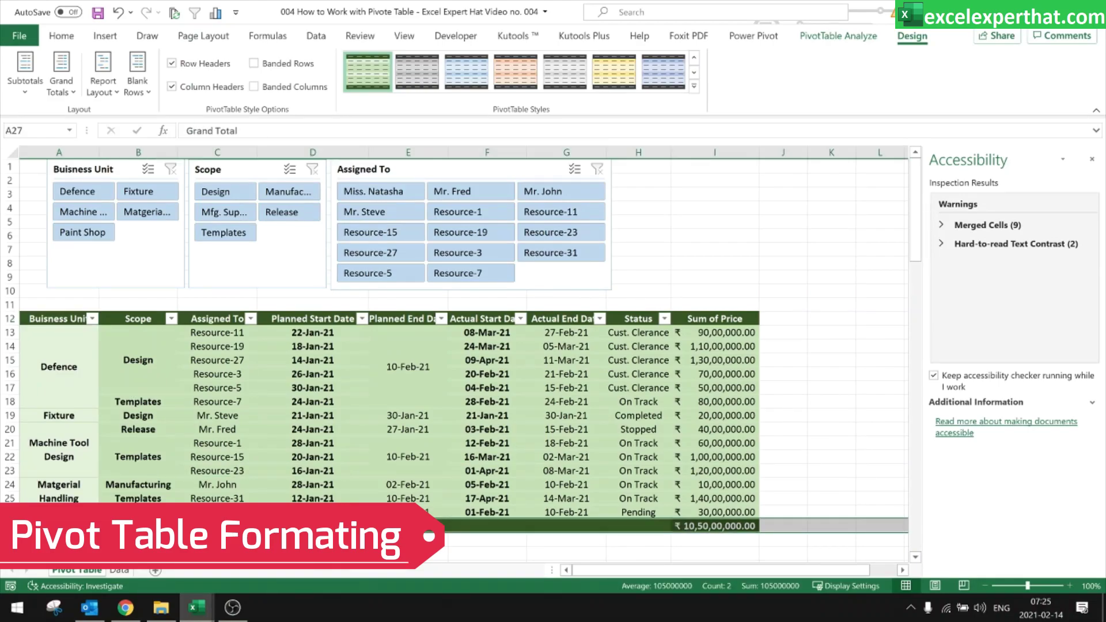
right_click(57, 326)
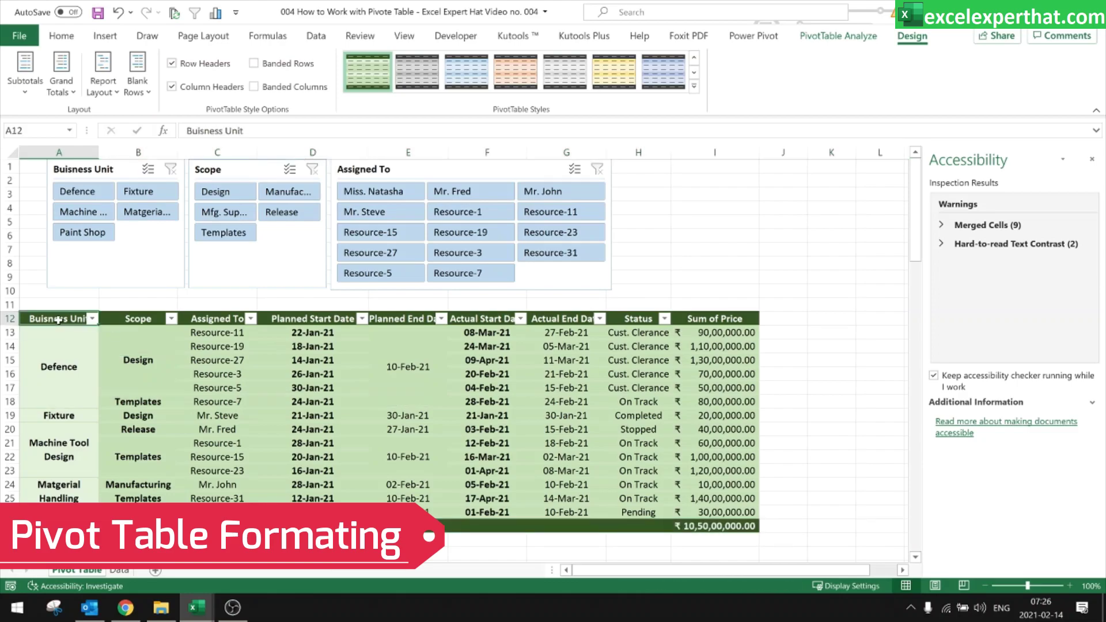
left_click(115, 286)
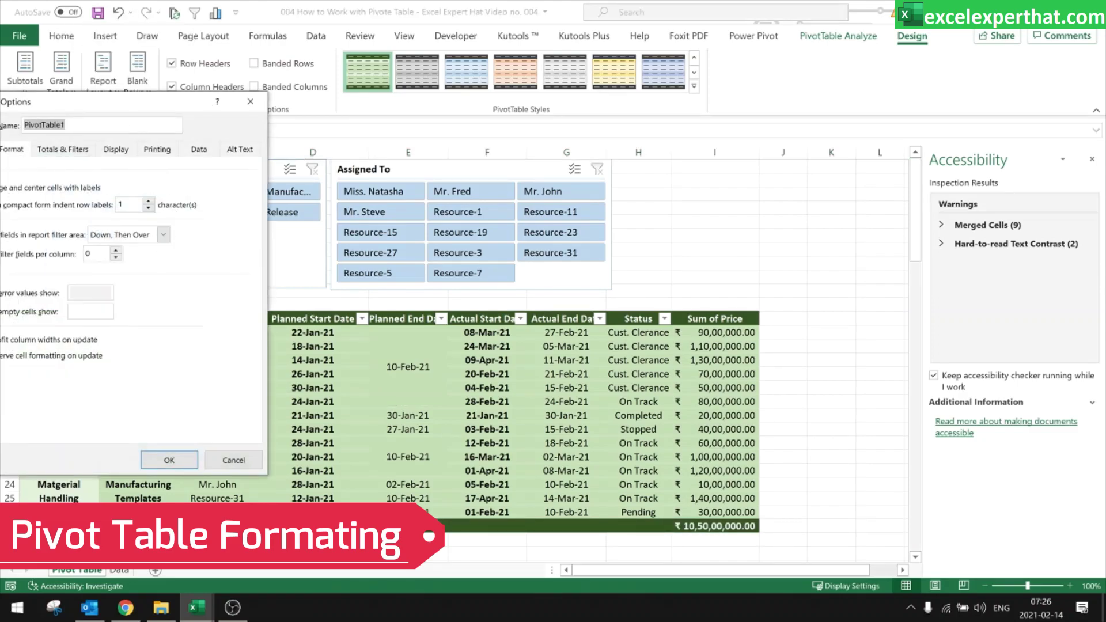
left_click(375, 156)
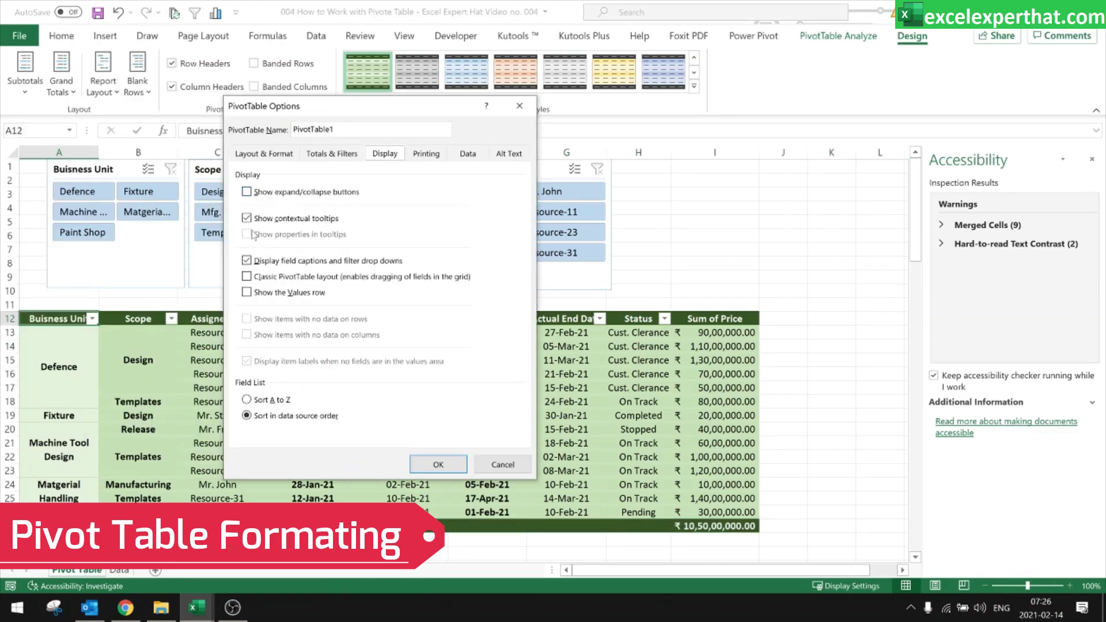
key("ctrl+shift+Tab")
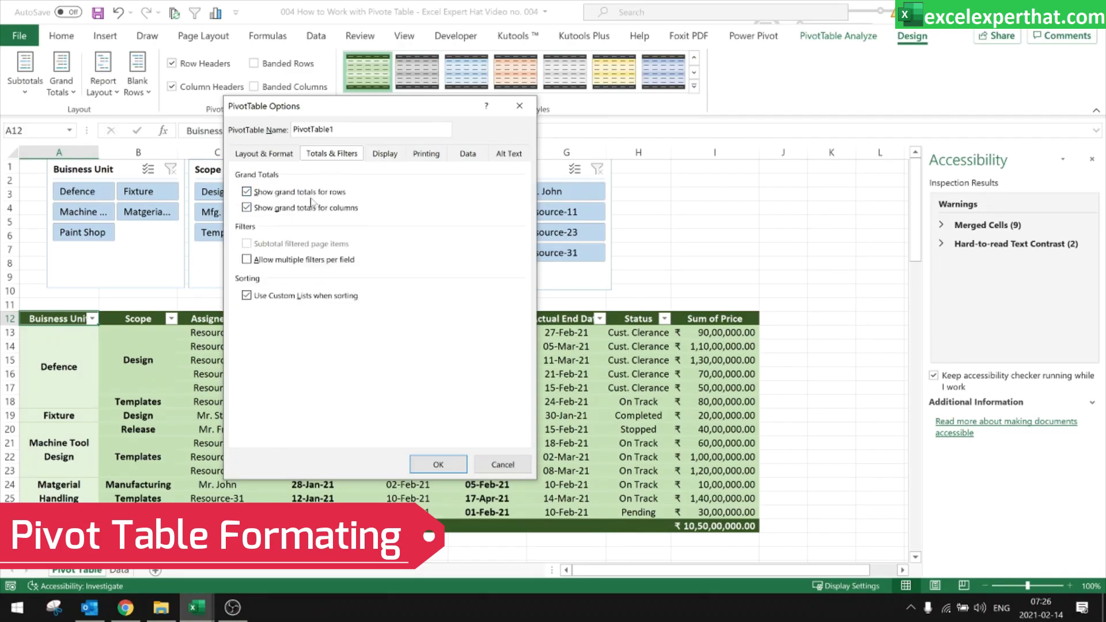
left_click(247, 192)
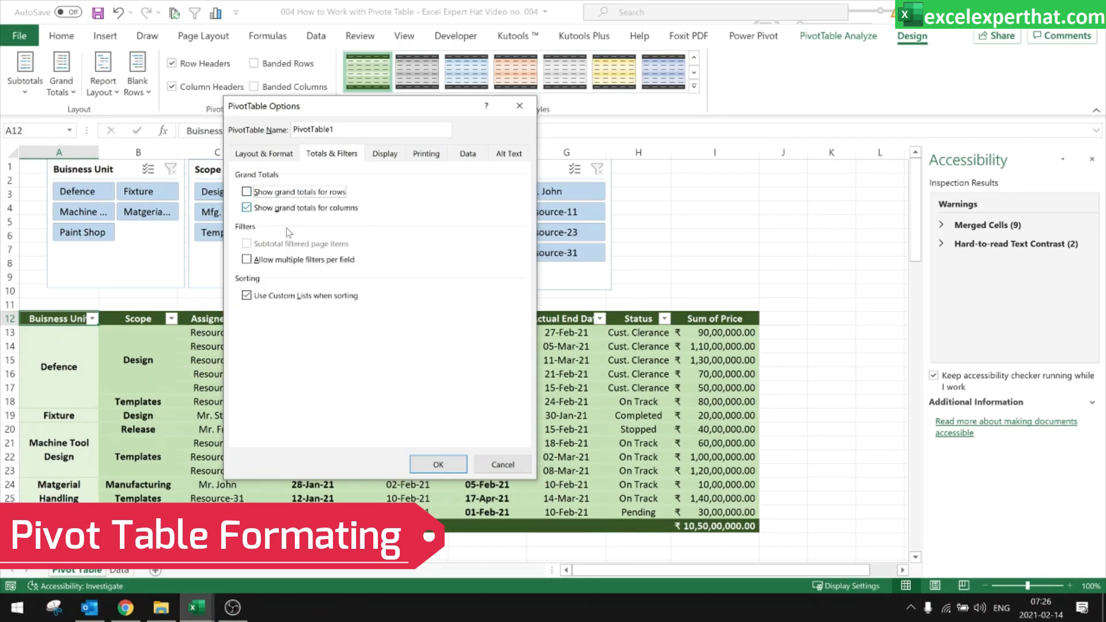
left_click(247, 208)
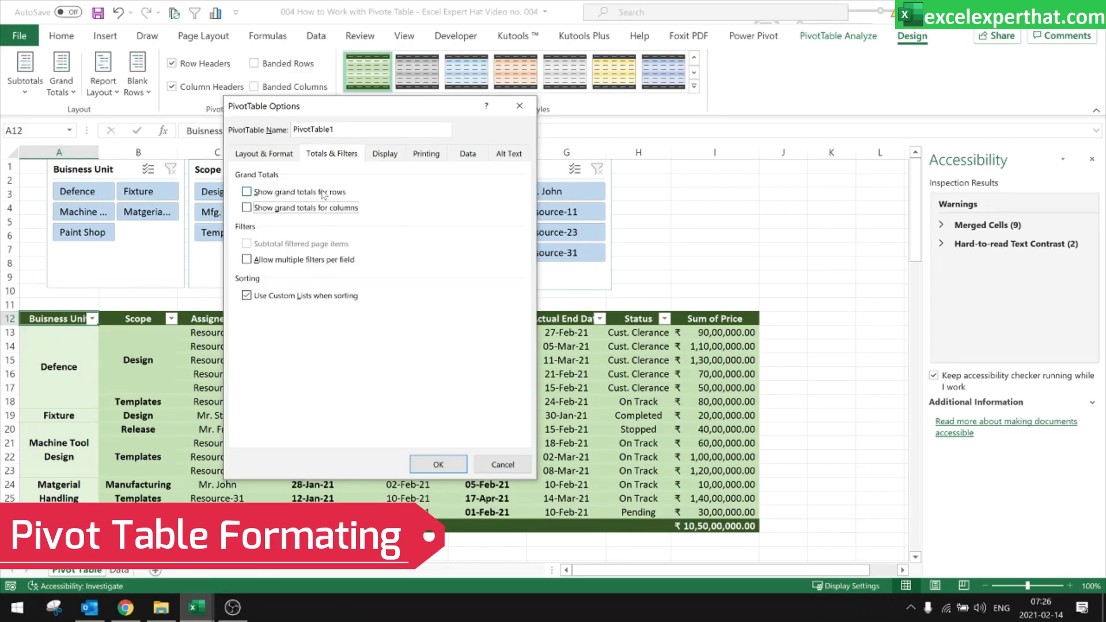
left_click(439, 465)
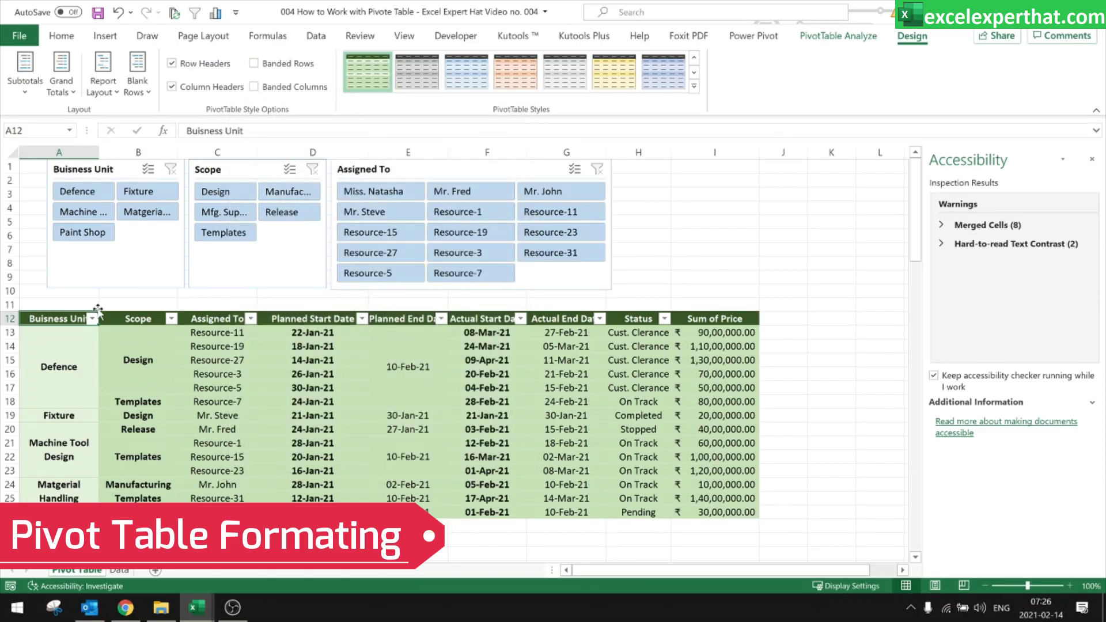
right_click(66, 322)
Re-enable row and column grand totals so the ₹10,50,00,000.00 total row returns
left_click(122, 269)
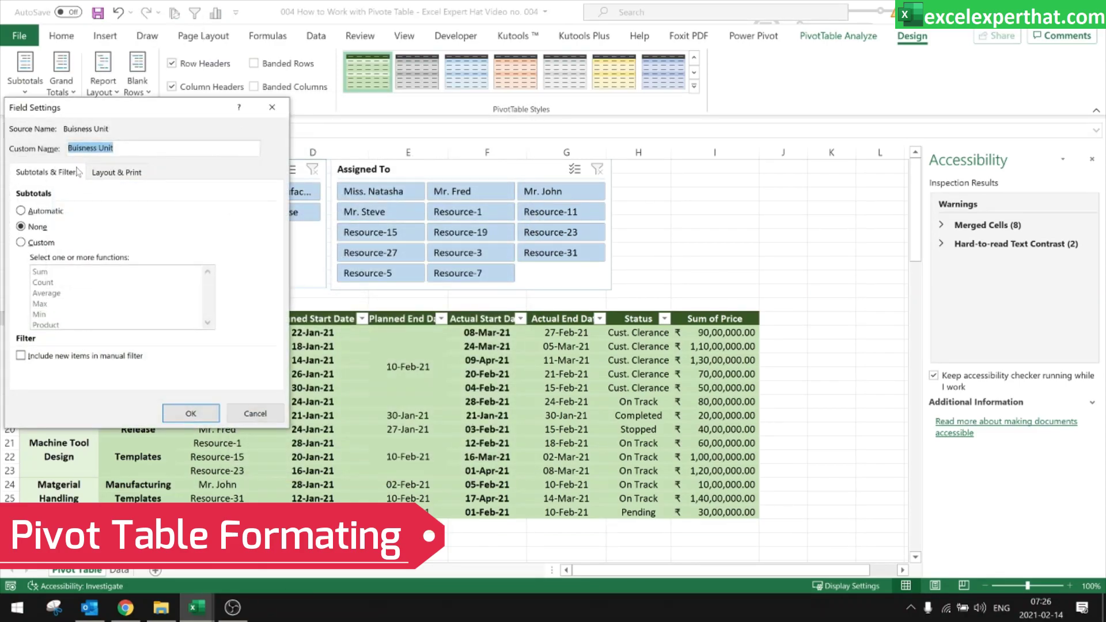
left_click(255, 414)
right_click(73, 322)
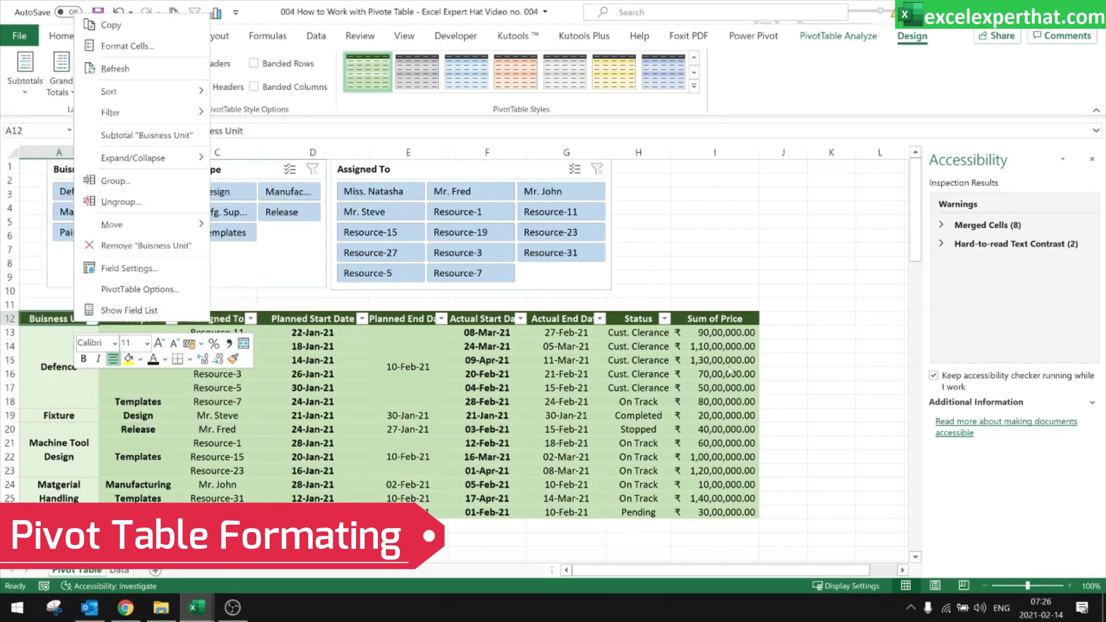
left_click(140, 289)
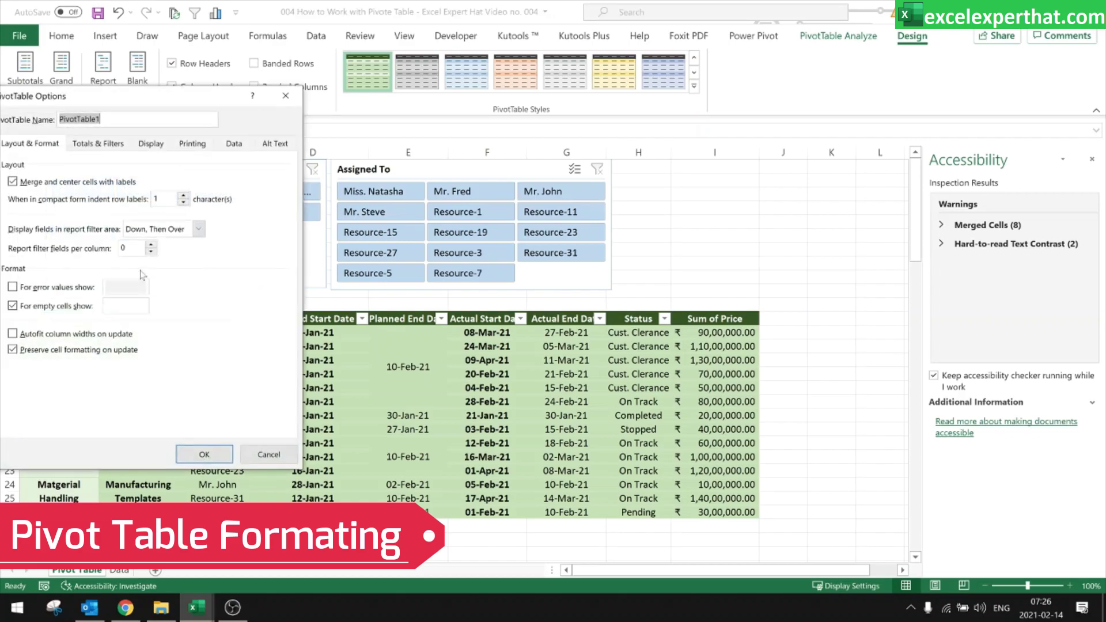
left_click(475, 179)
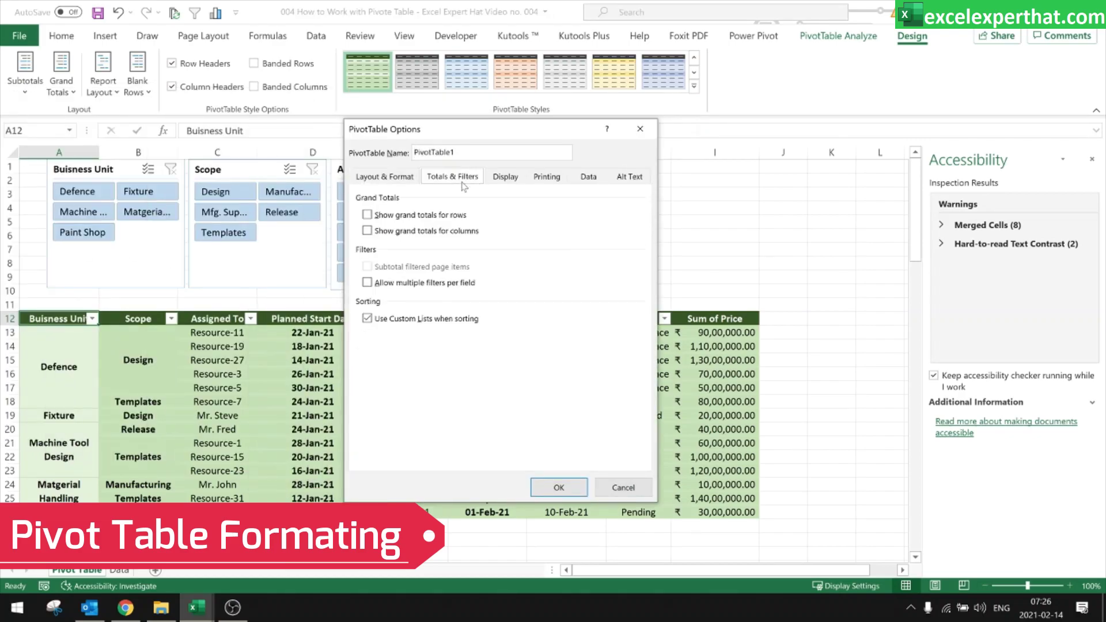
left_click(367, 215)
left_click(367, 231)
left_click(580, 495)
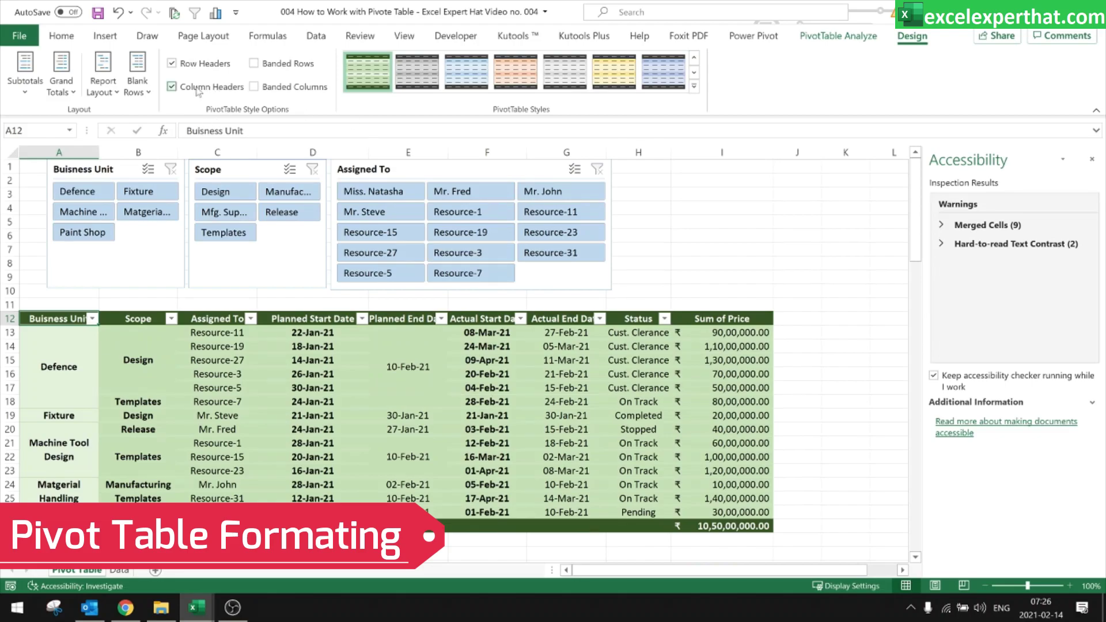
Set PivotTable Style Options to Row Headers off and Banded Rows and Banded Columns off
left_click(92, 333)
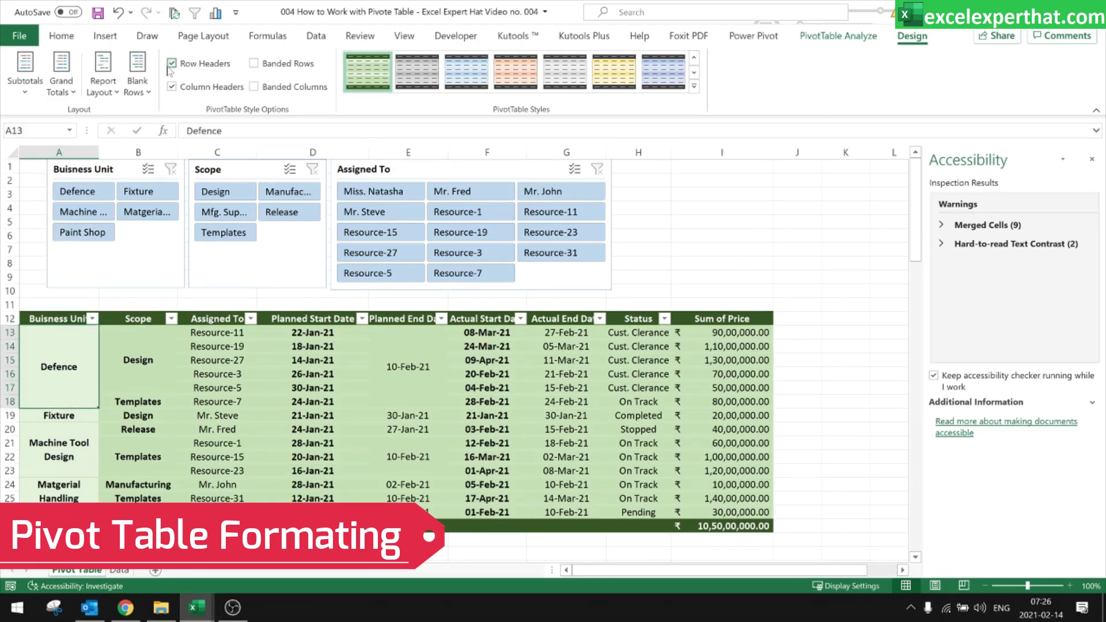
left_click(172, 64)
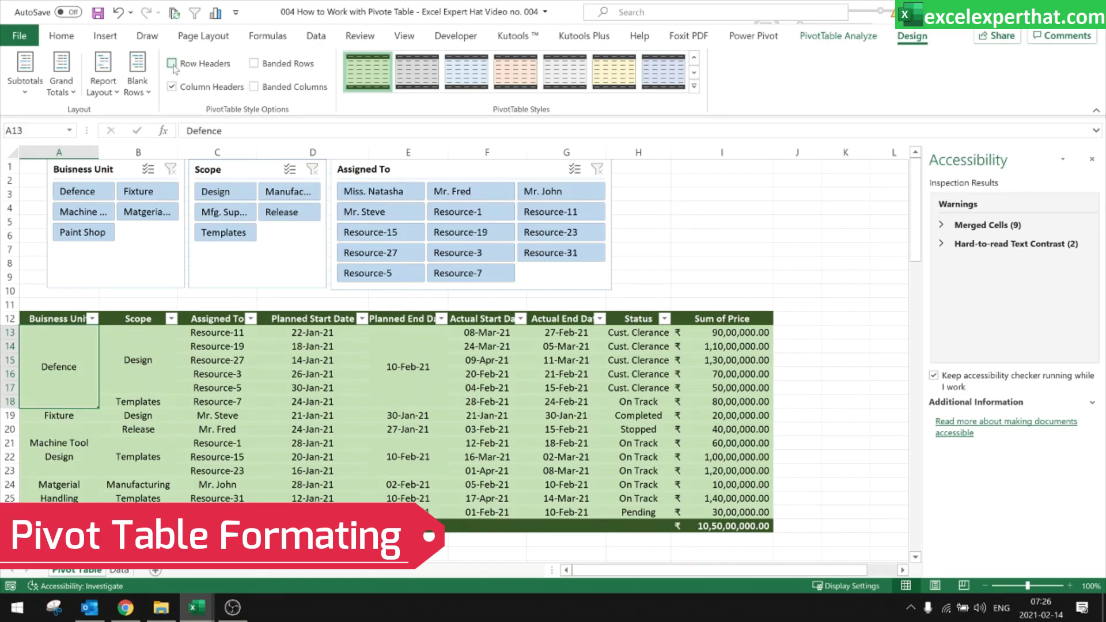
left_click(172, 64)
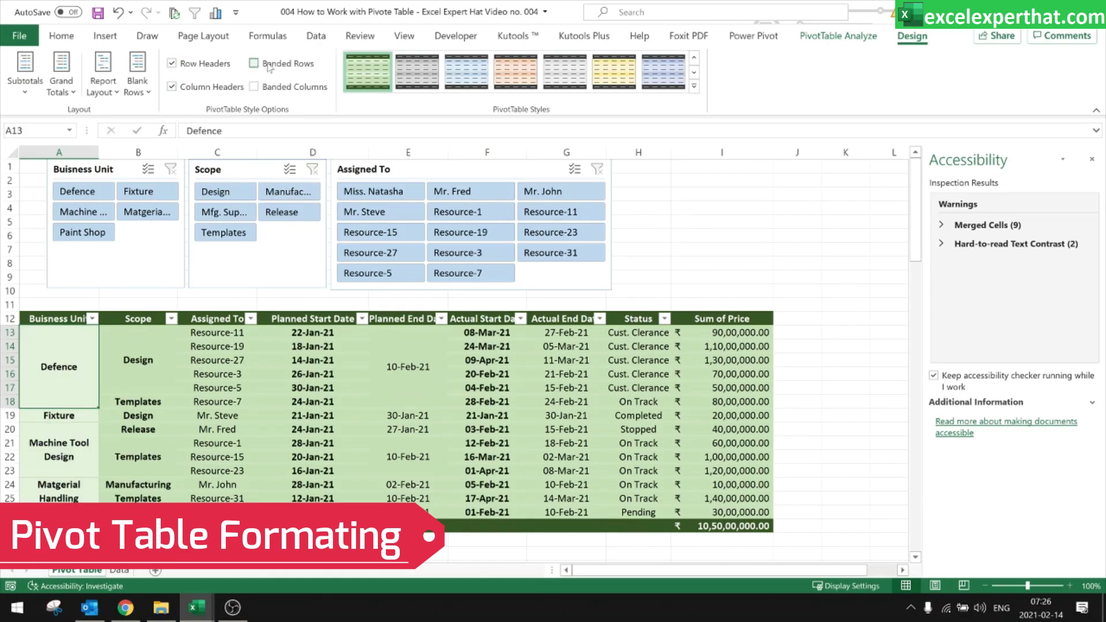
left_click(171, 64)
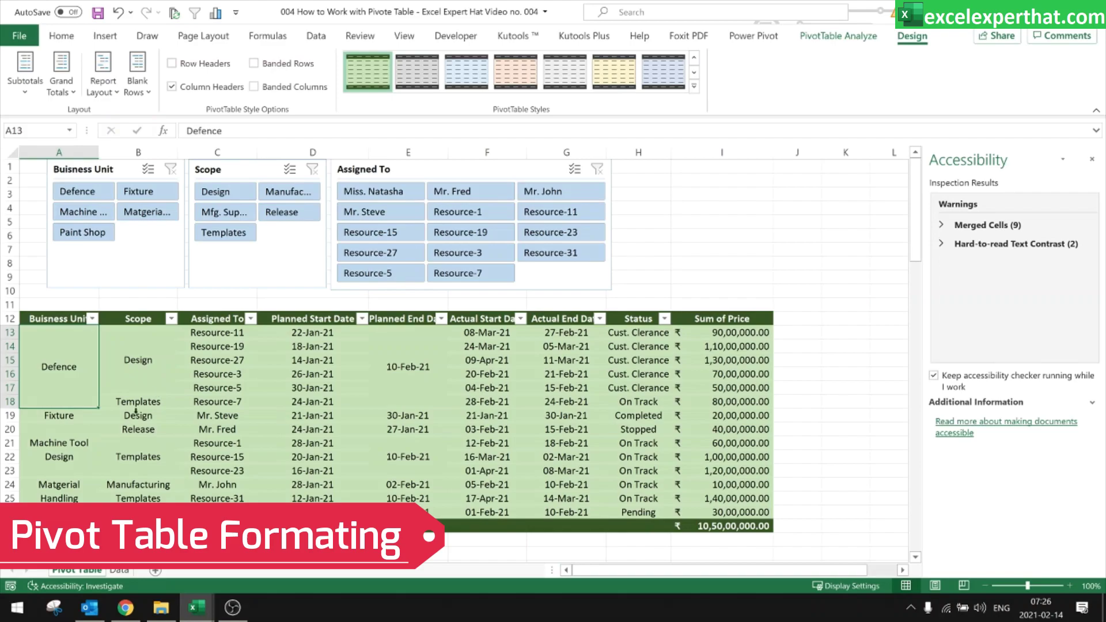
left_click(172, 87)
left_click(254, 63)
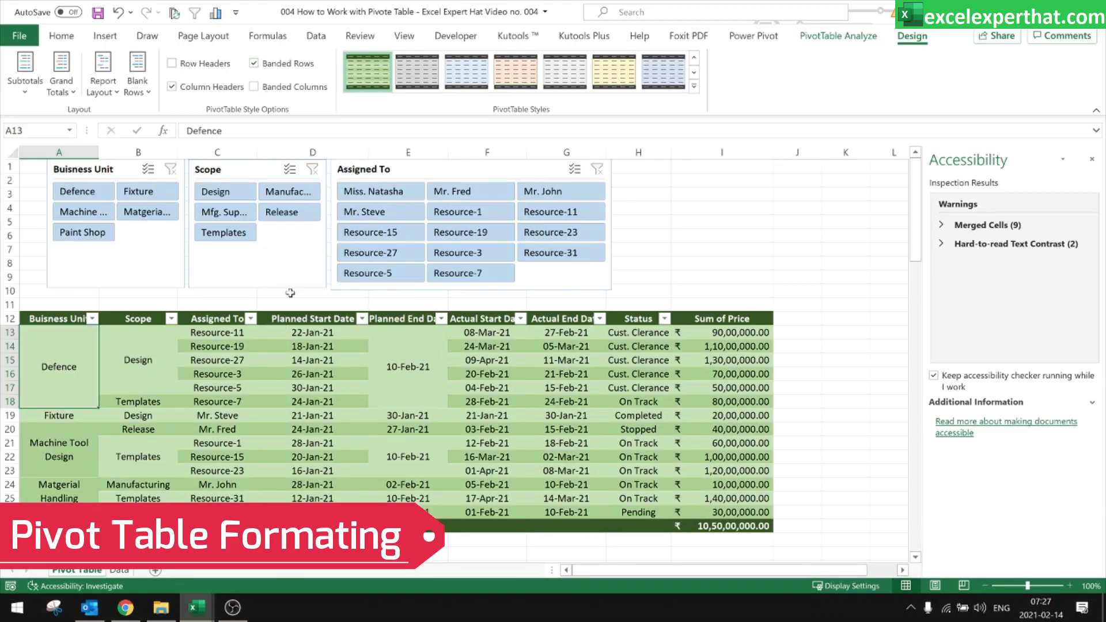
left_click(254, 64)
left_click(254, 87)
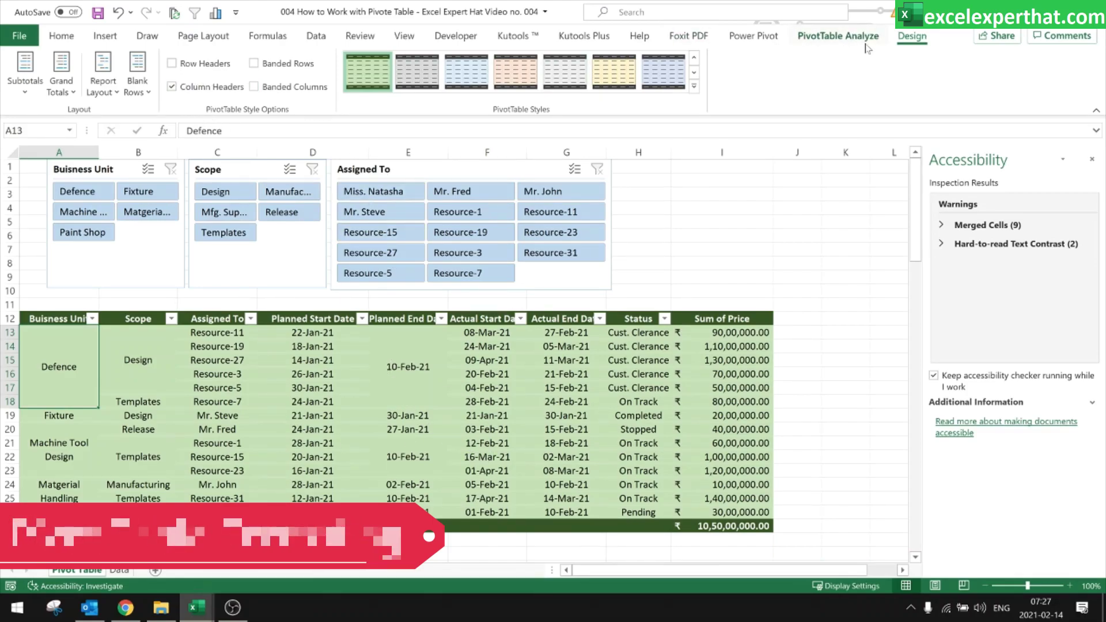
left_click(843, 37)
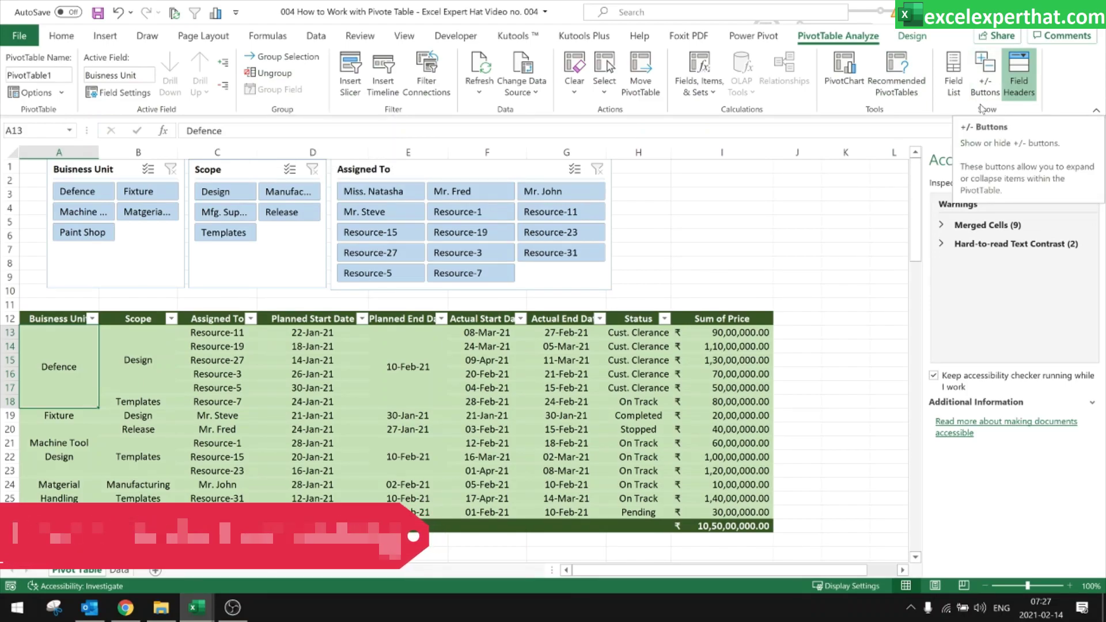
left_click(779, 39)
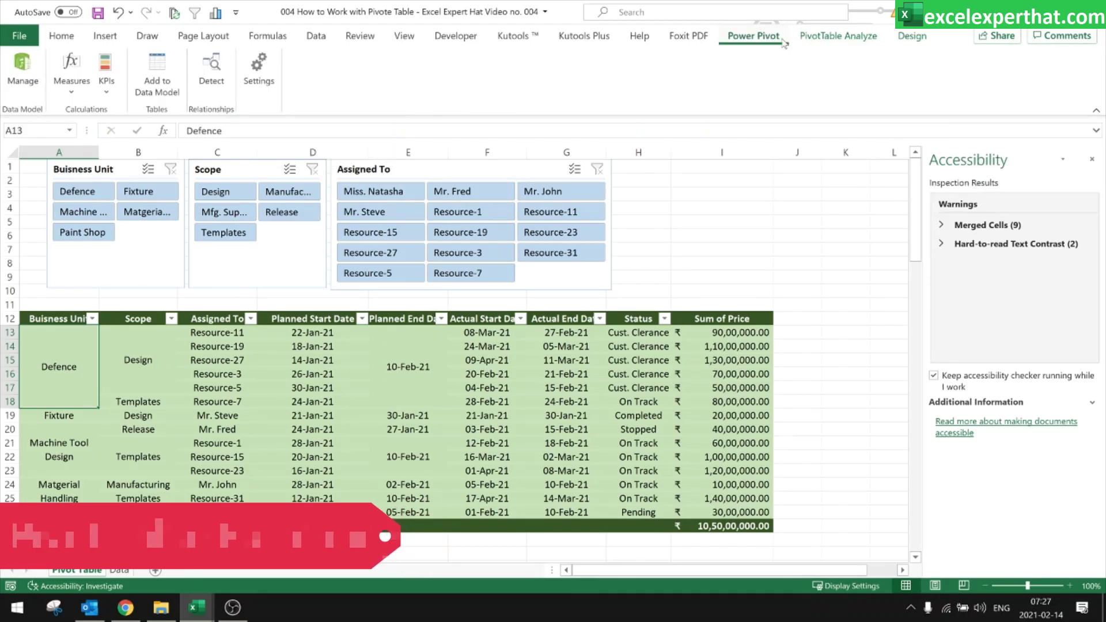
left_click(846, 39)
left_click(916, 40)
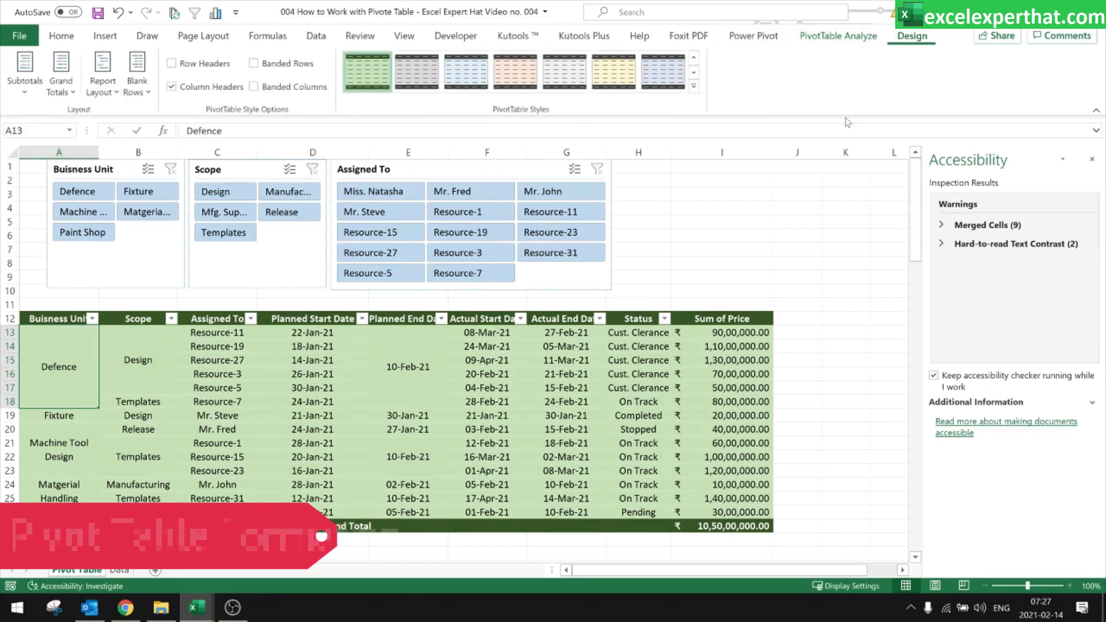